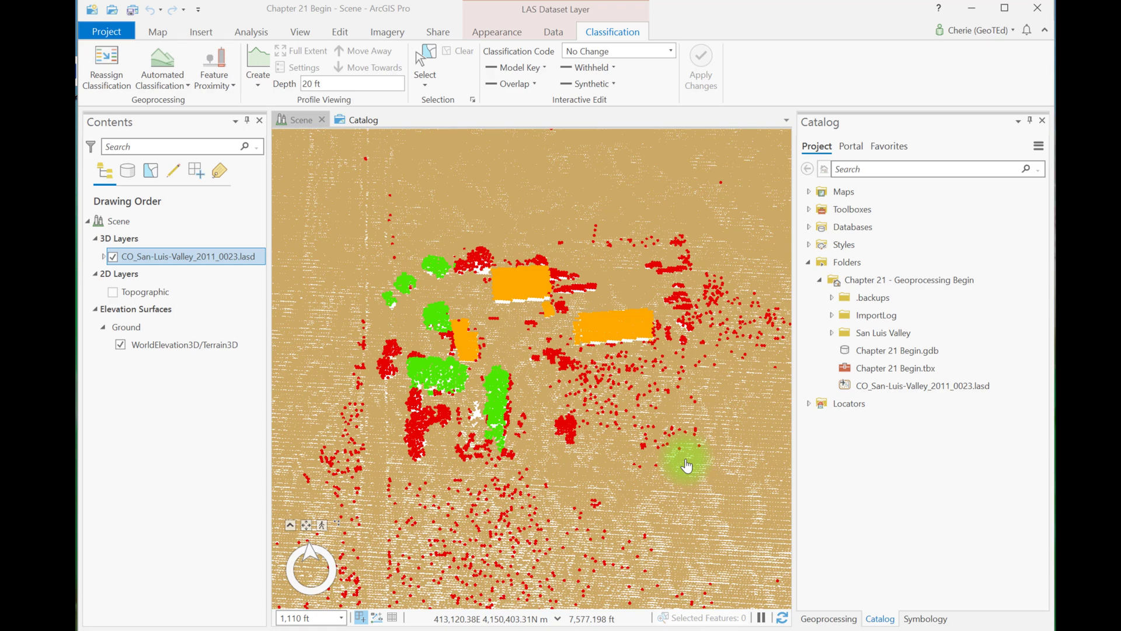
Pan the scene onto the open field beside the buildings and select the LAS dataset layer.
left_click_drag(687, 465, 494, 449)
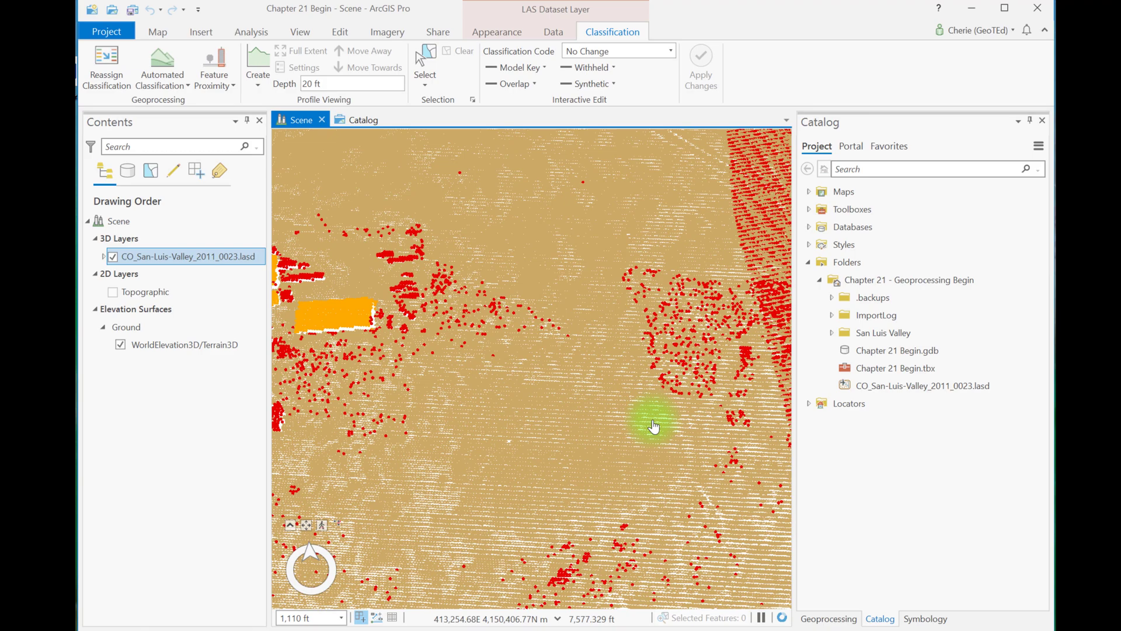
left_click_drag(648, 418, 325, 417)
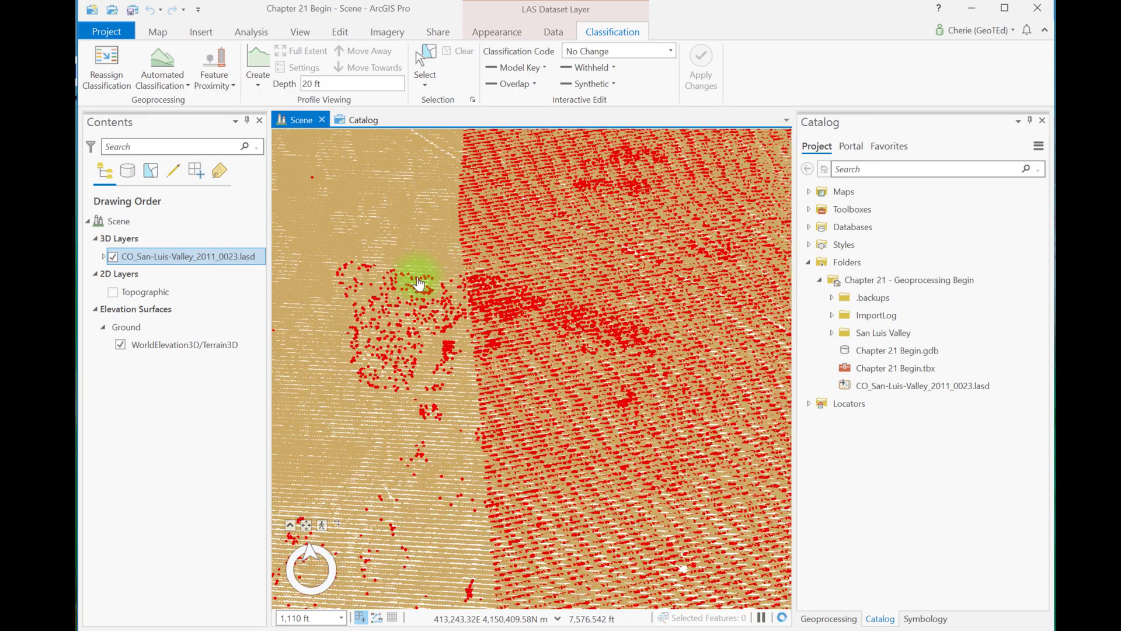
left_click(204, 264)
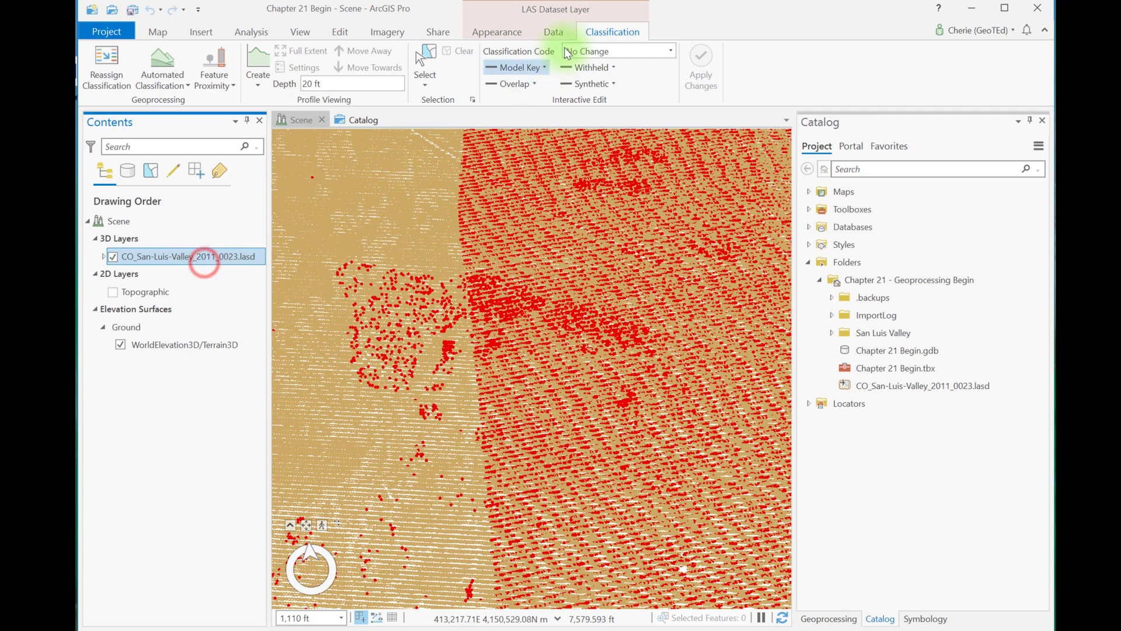
Create a two-point profile line across the field and zoom its side-view profile.
left_click(258, 58)
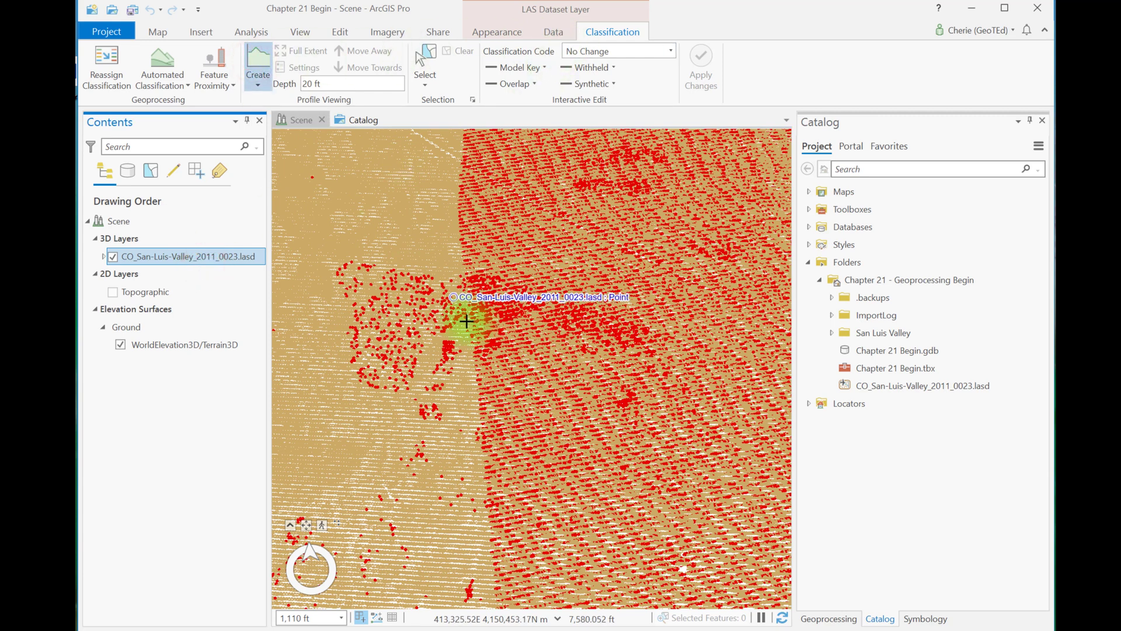
left_click(442, 320)
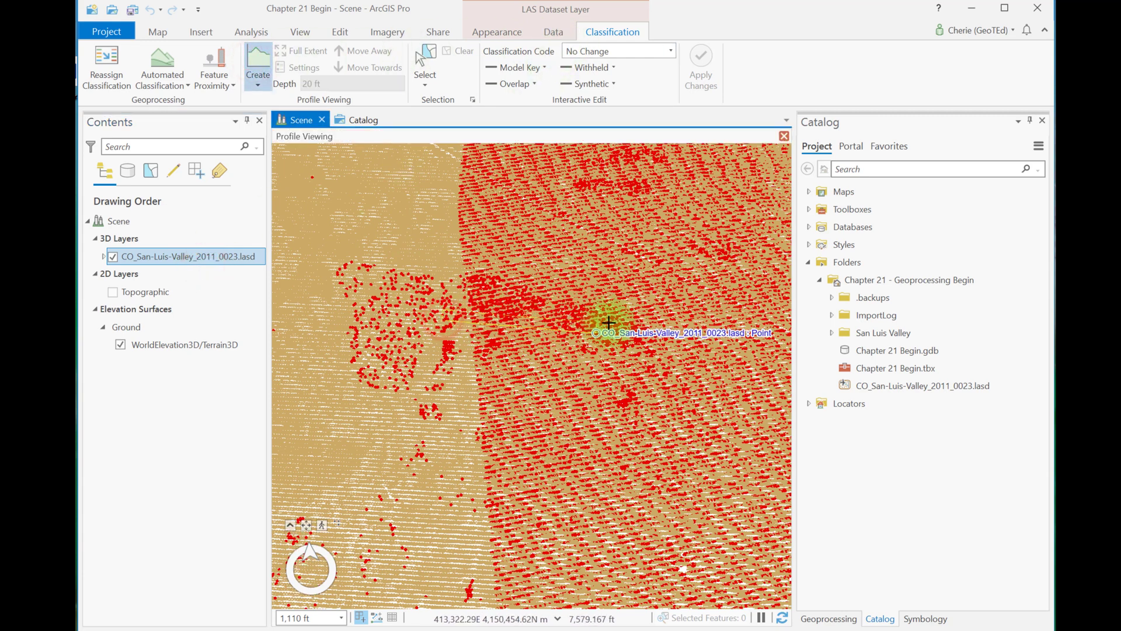
left_click(608, 320)
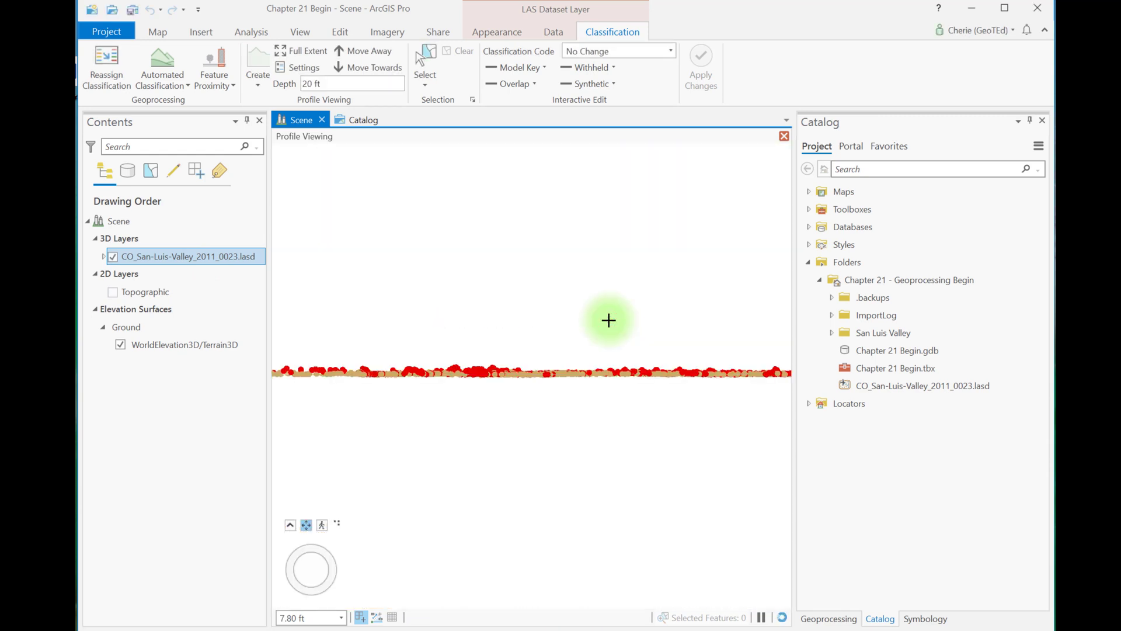
scroll(575, 355, "up", 2)
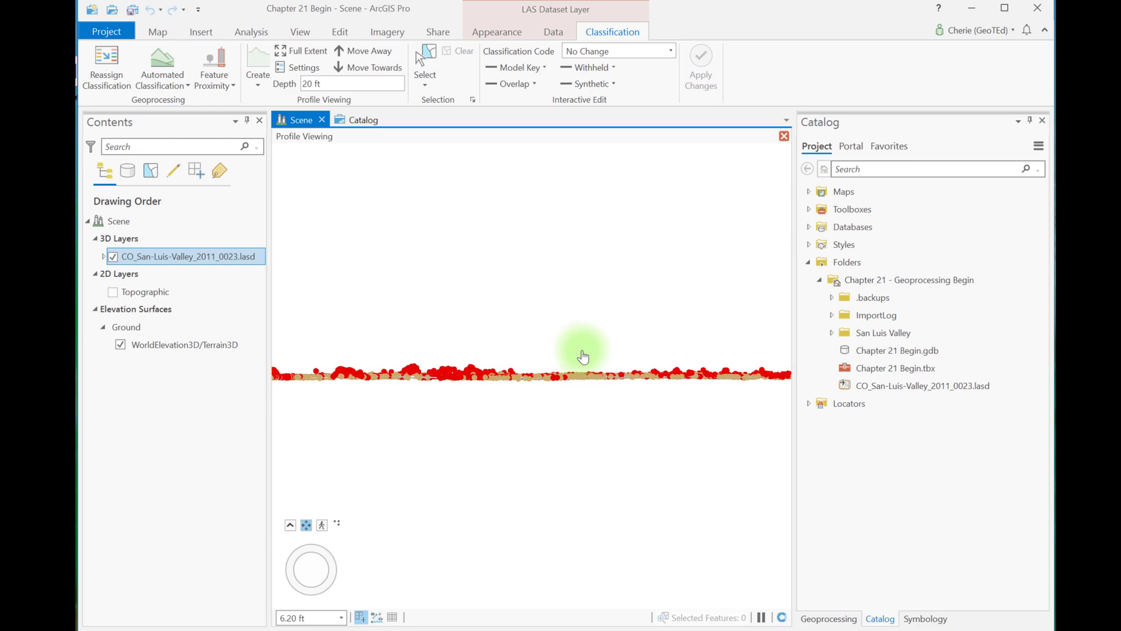
scroll(713, 465, "down", 2)
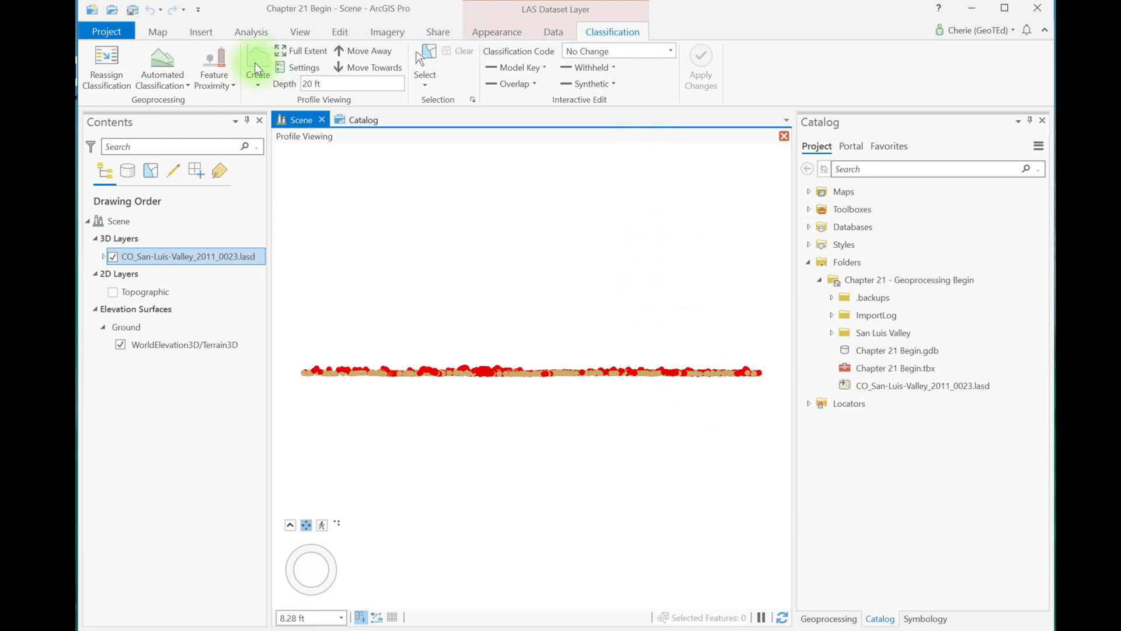
Run Classify LAS Ground with Reuse existing ground on, limited to the Current Display Extent.
left_click(178, 84)
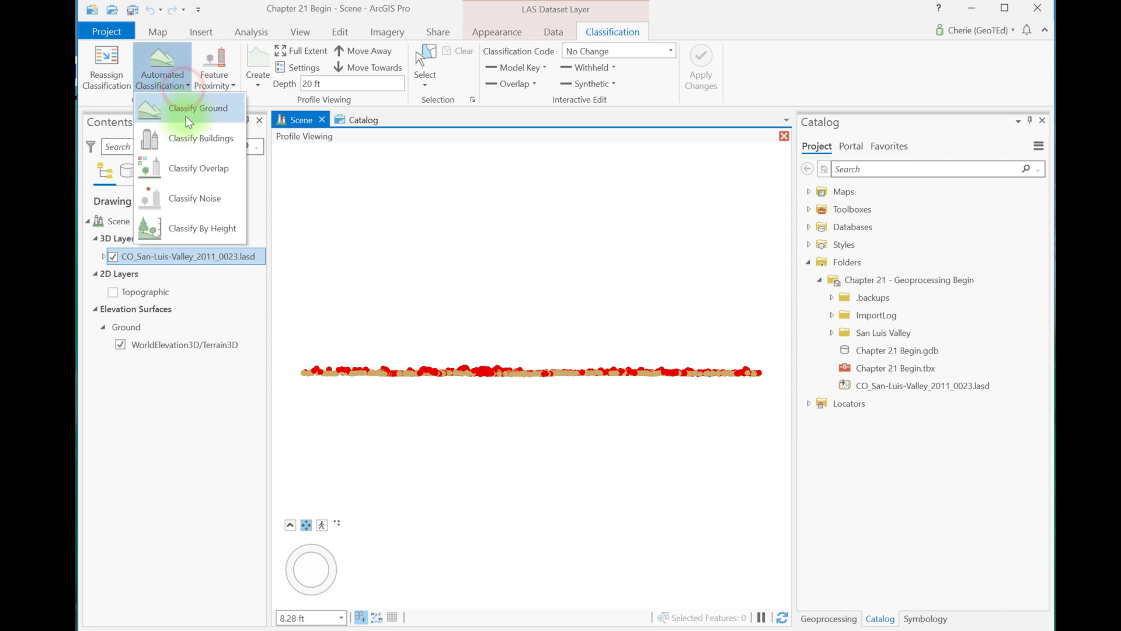
left_click(186, 117)
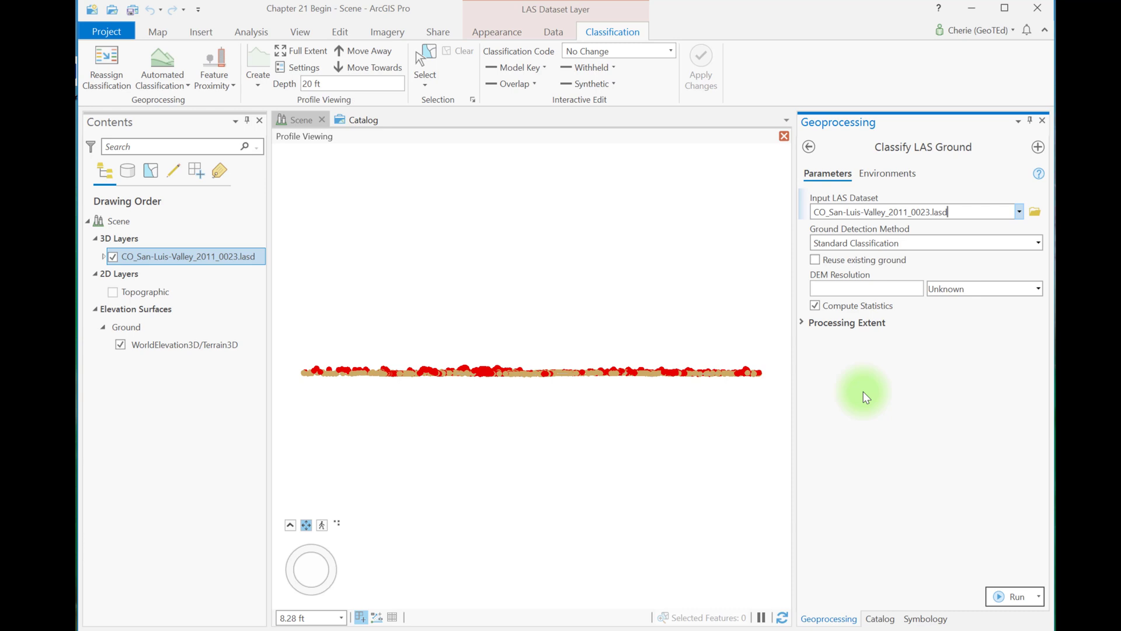
left_click(814, 260)
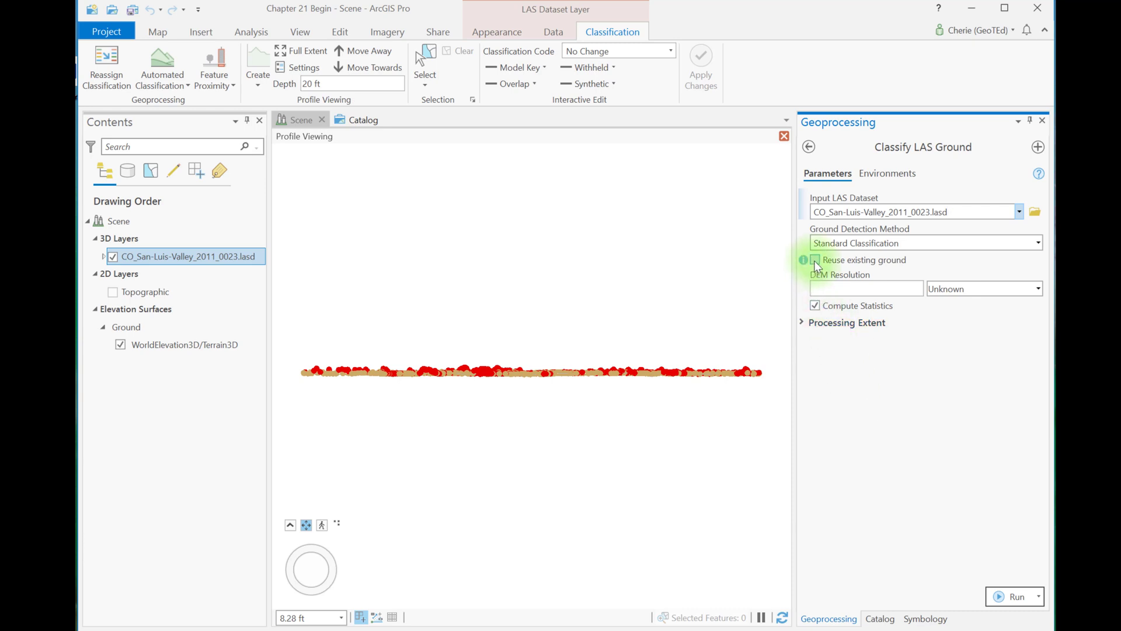
left_click(801, 323)
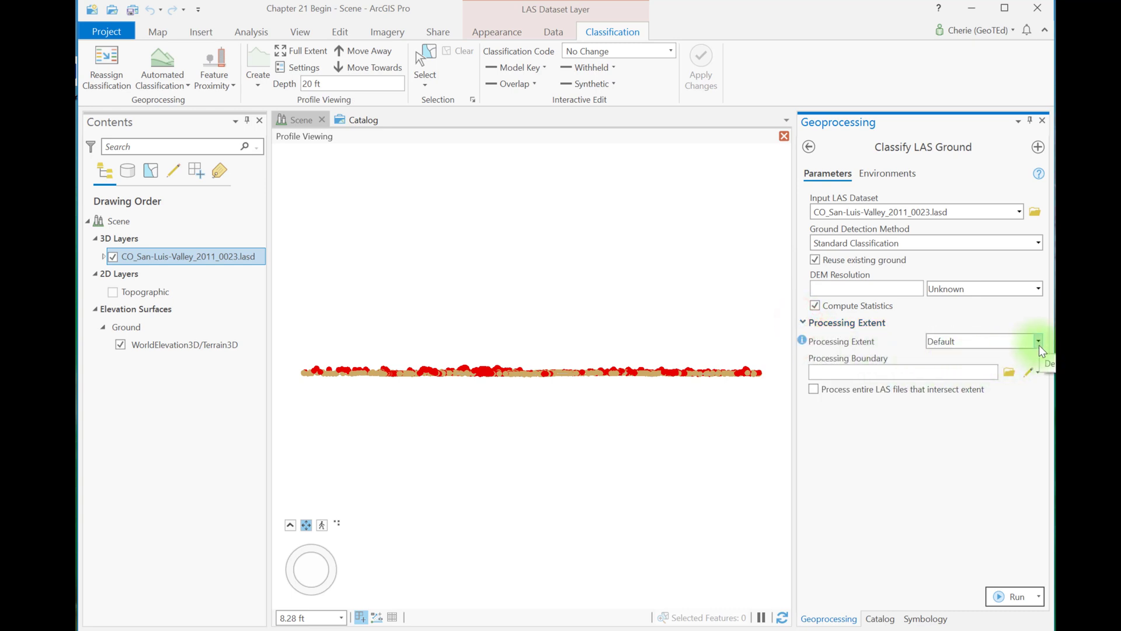
left_click(1039, 345)
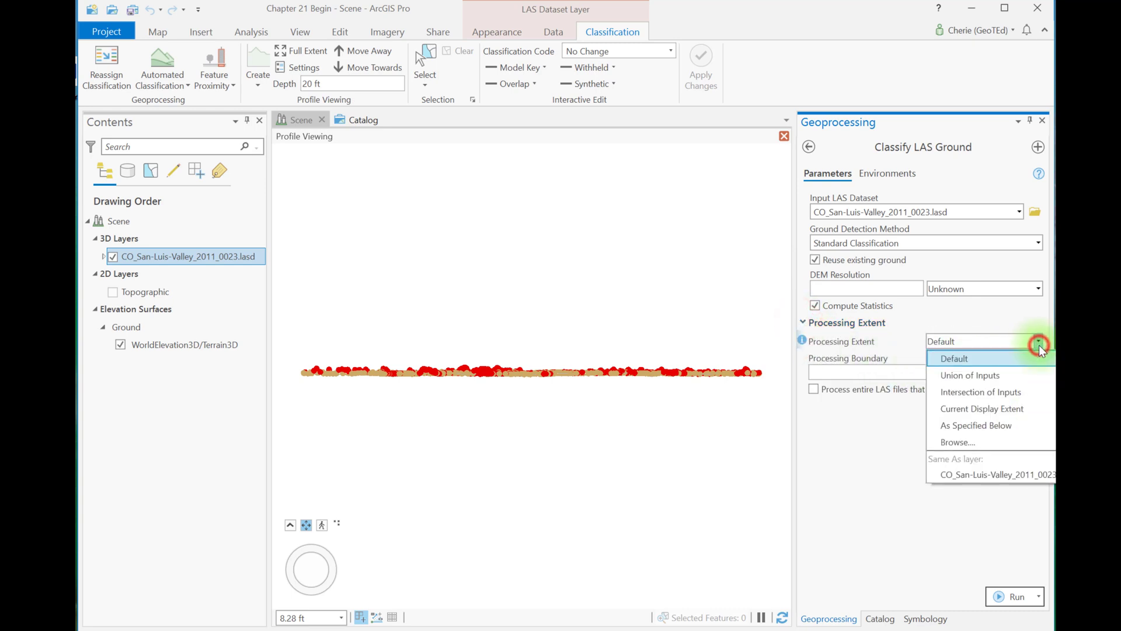
left_click(1017, 407)
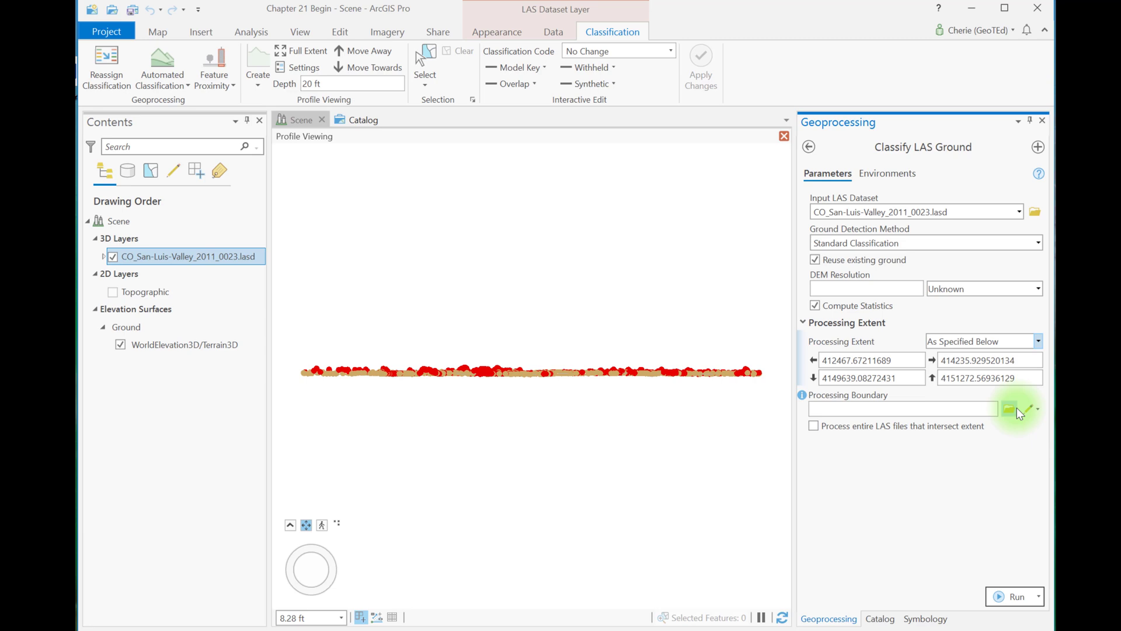
left_click(1013, 596)
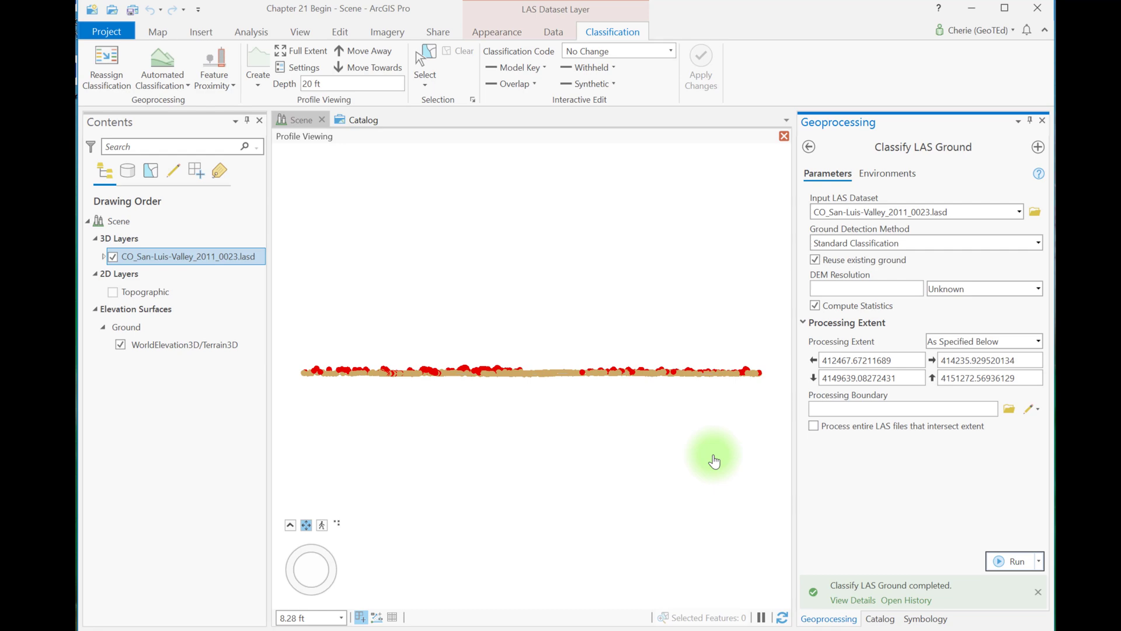
Close the profile view and confirm the .lasd statistics show 14,735,238 ground points (72.61%).
left_click(784, 136)
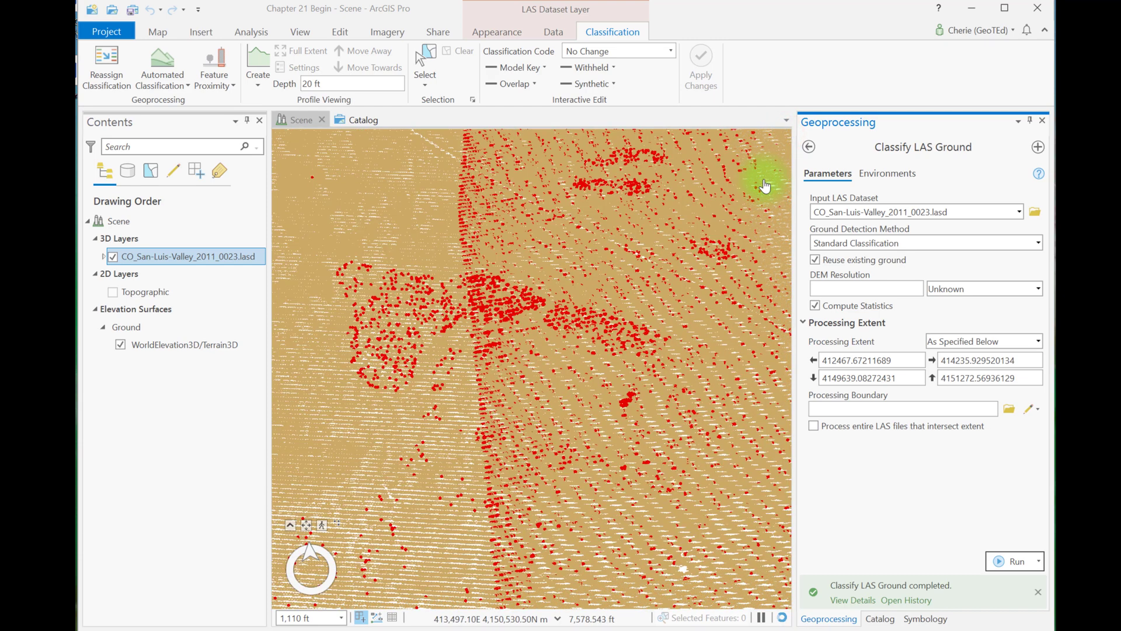
left_click(880, 618)
left_click(885, 383)
right_click(885, 383)
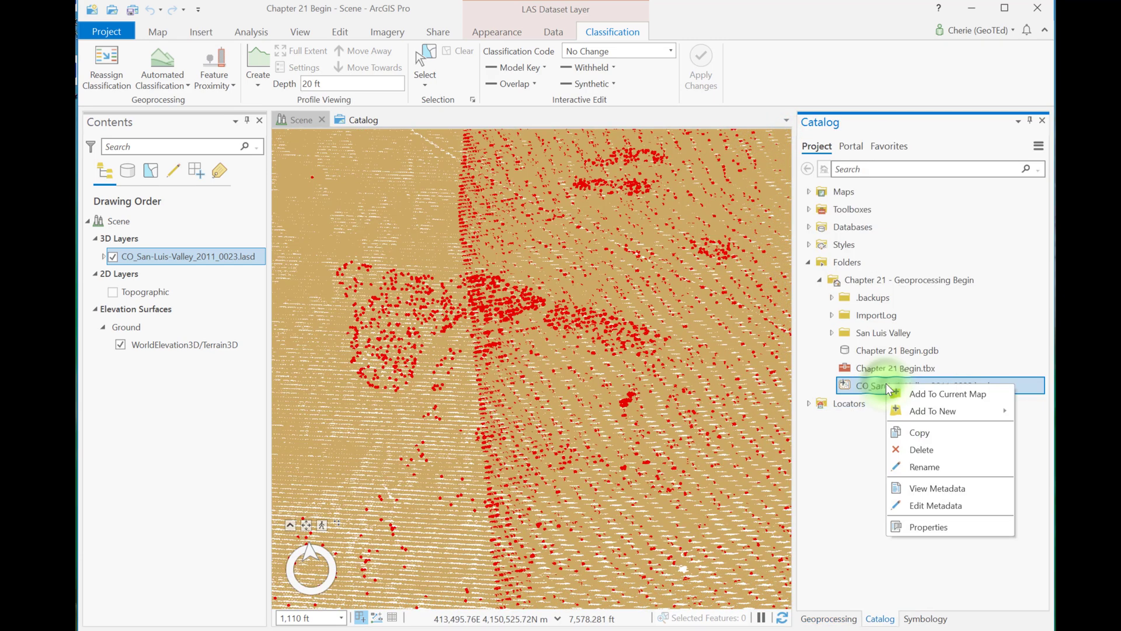
left_click(923, 527)
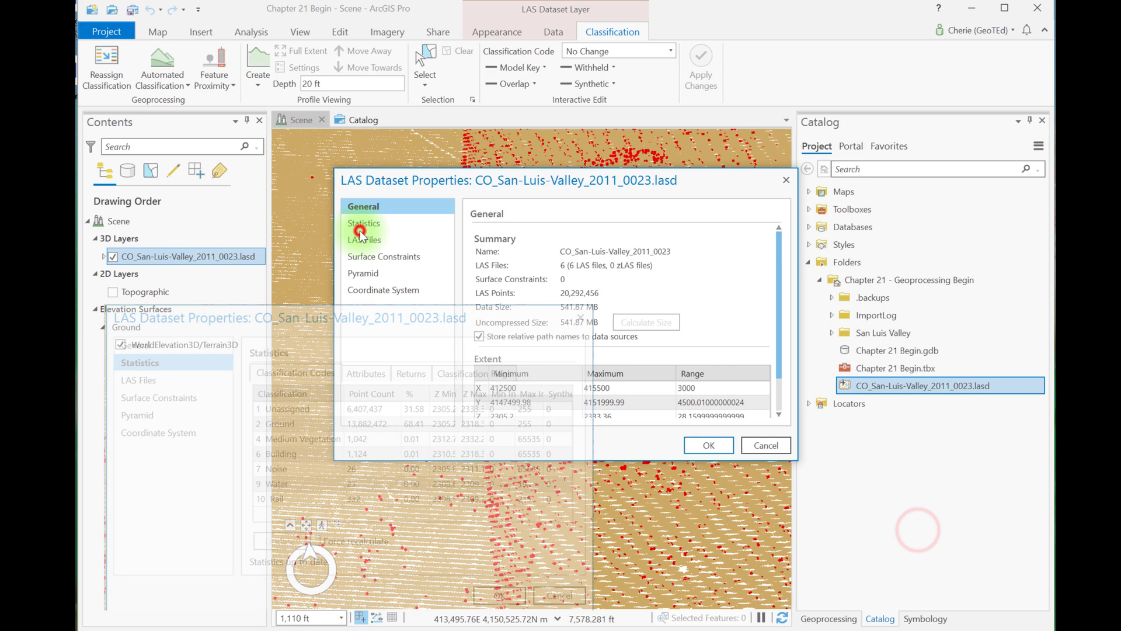
left_click(361, 224)
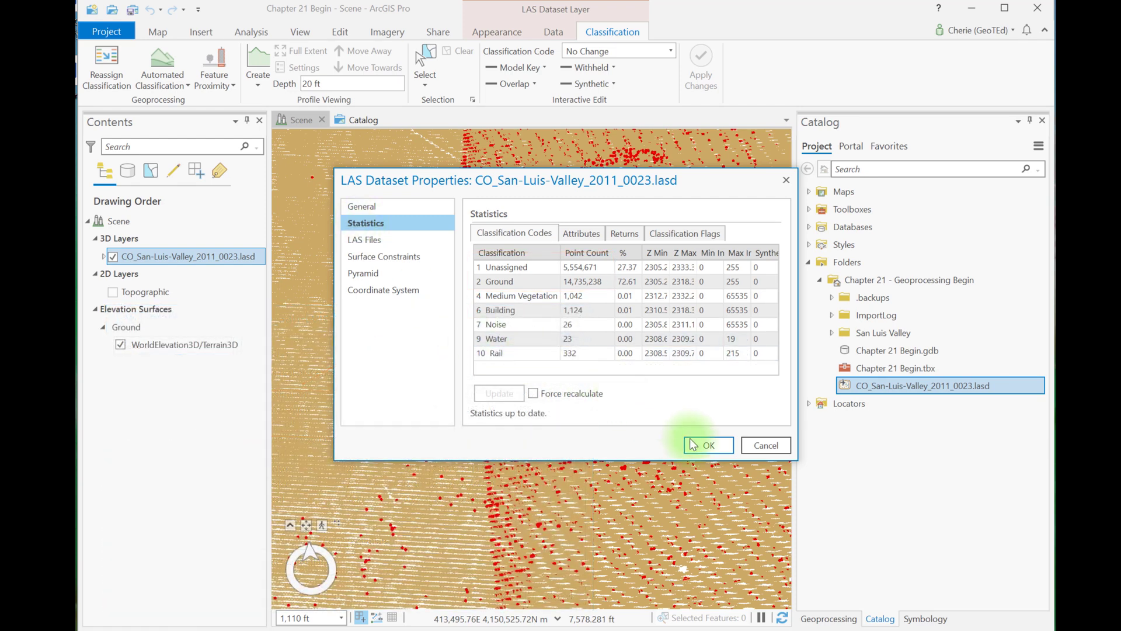
left_click(706, 446)
Set the Classify LAS Ground processing extent back to Default to cover the whole tile.
scroll(503, 464, "down", 3)
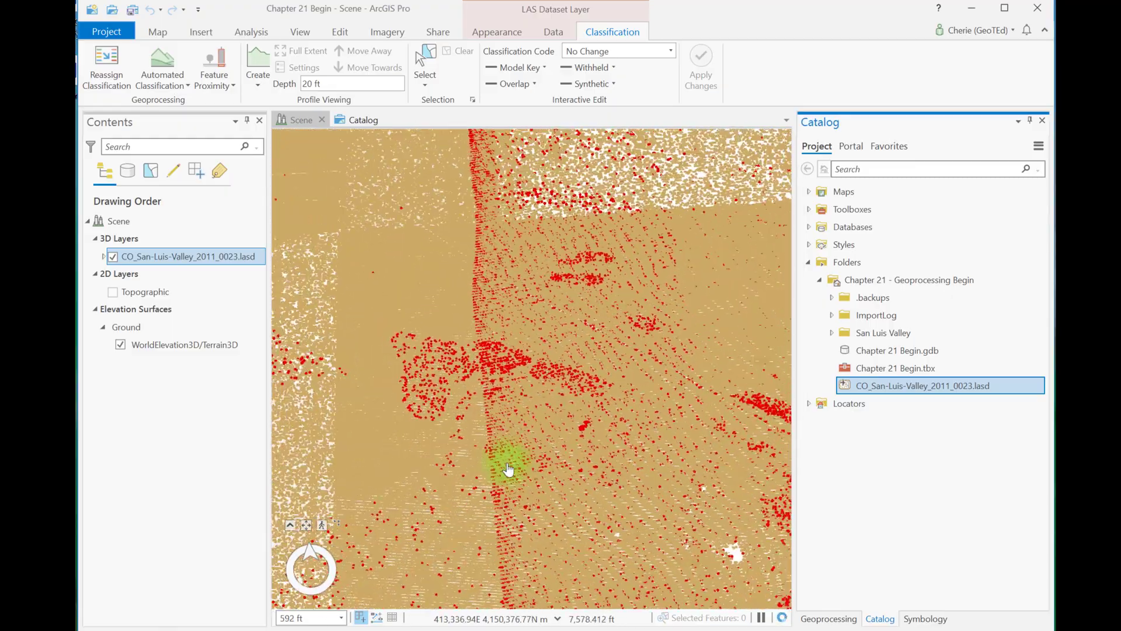
scroll(508, 469, "down", 1)
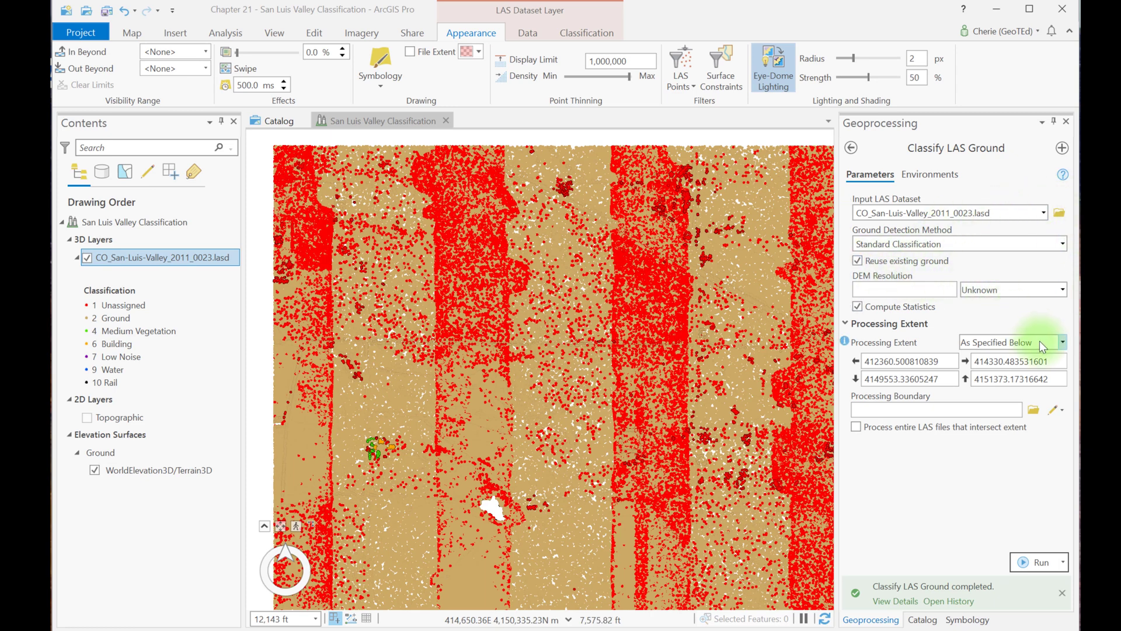
left_click(1064, 343)
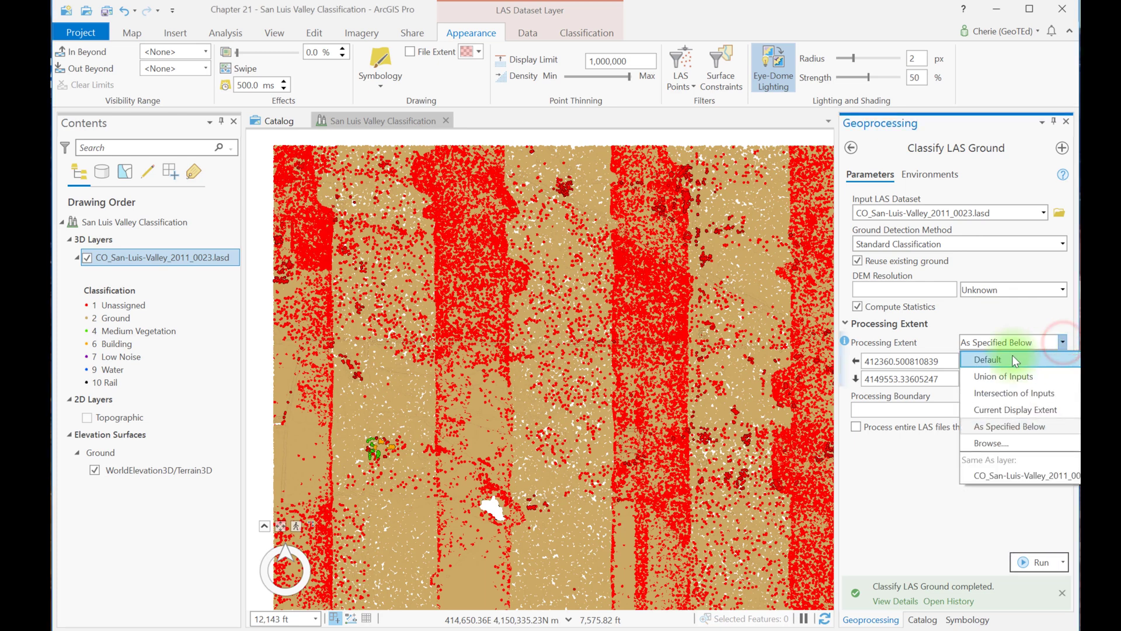
left_click(1012, 357)
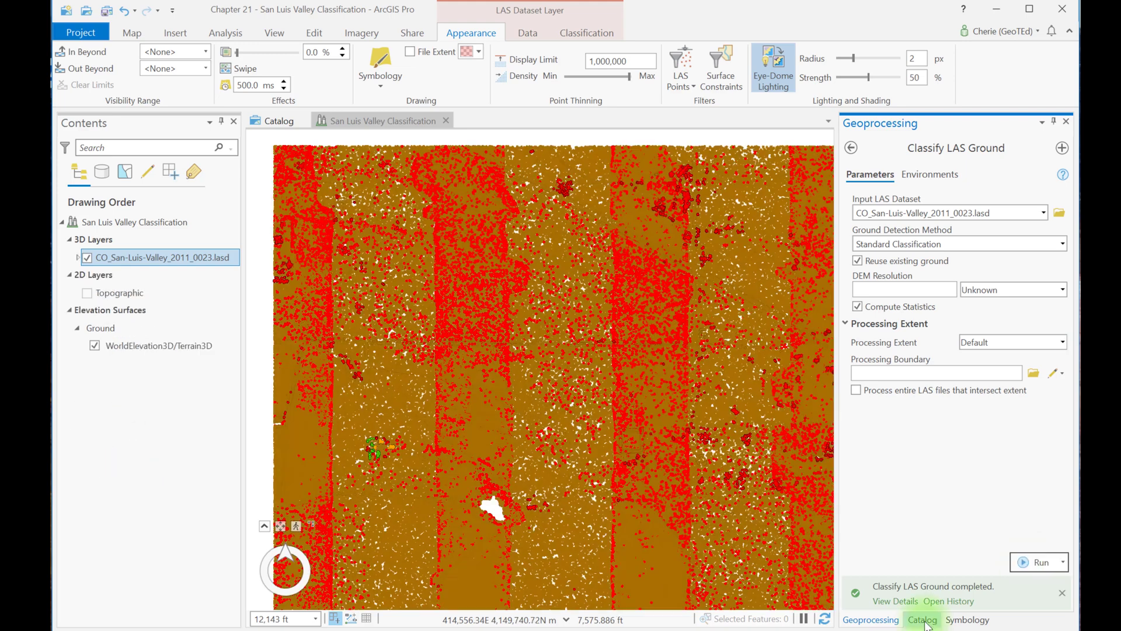
left_click(923, 619)
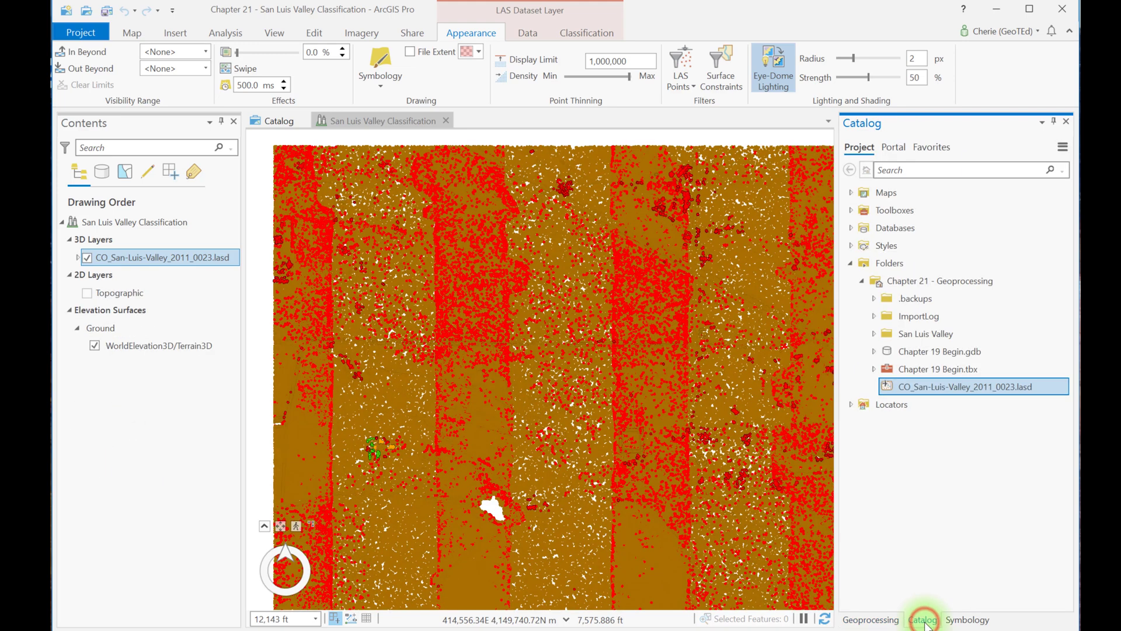
right_click(934, 387)
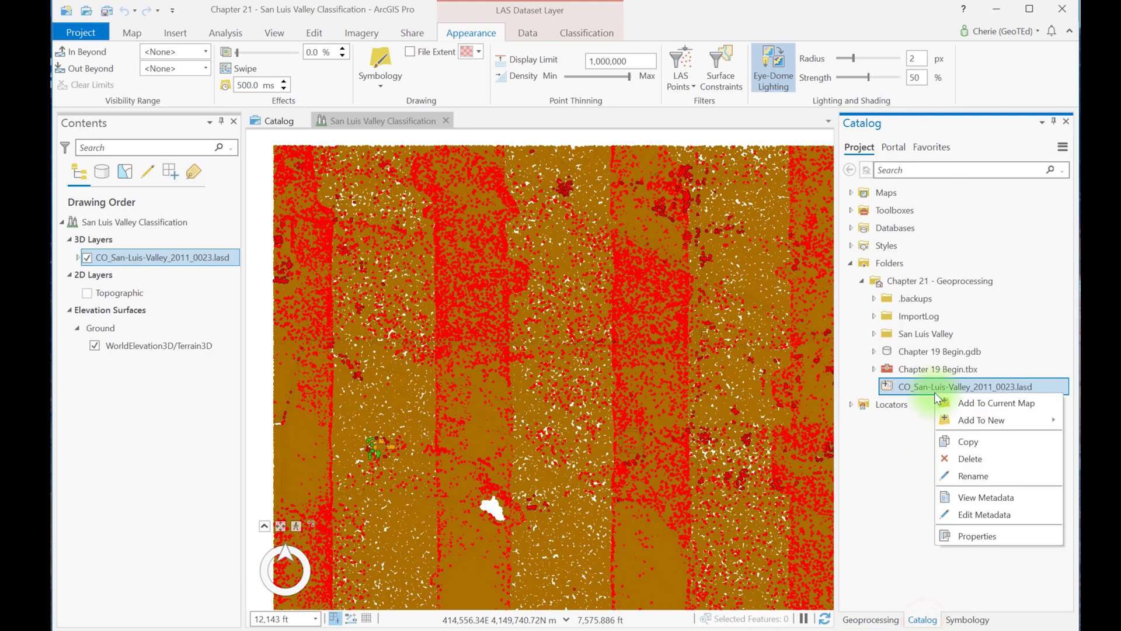
left_click(973, 534)
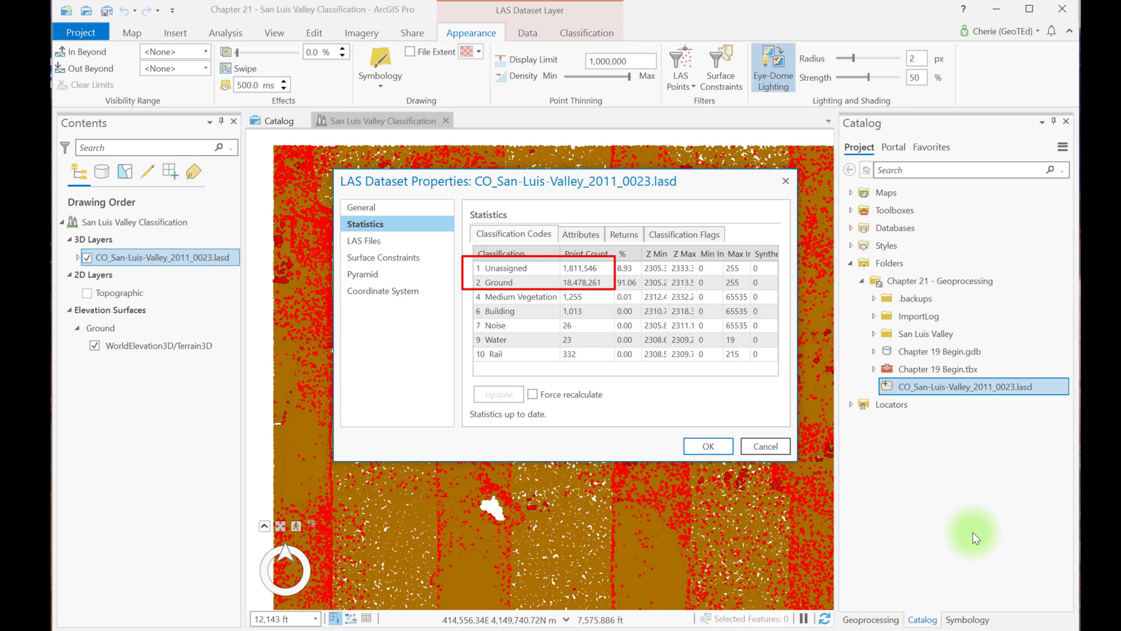
left_click(713, 447)
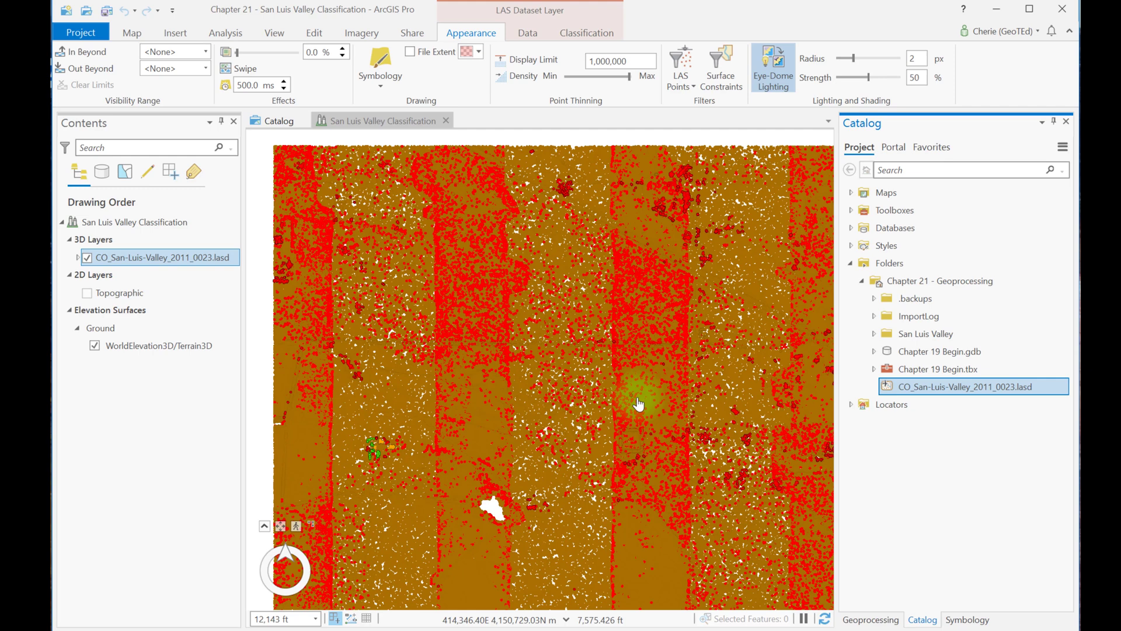
Pan and zoom toward the buildings and trees to view the reclassified point cloud.
left_click_drag(438, 453, 607, 377)
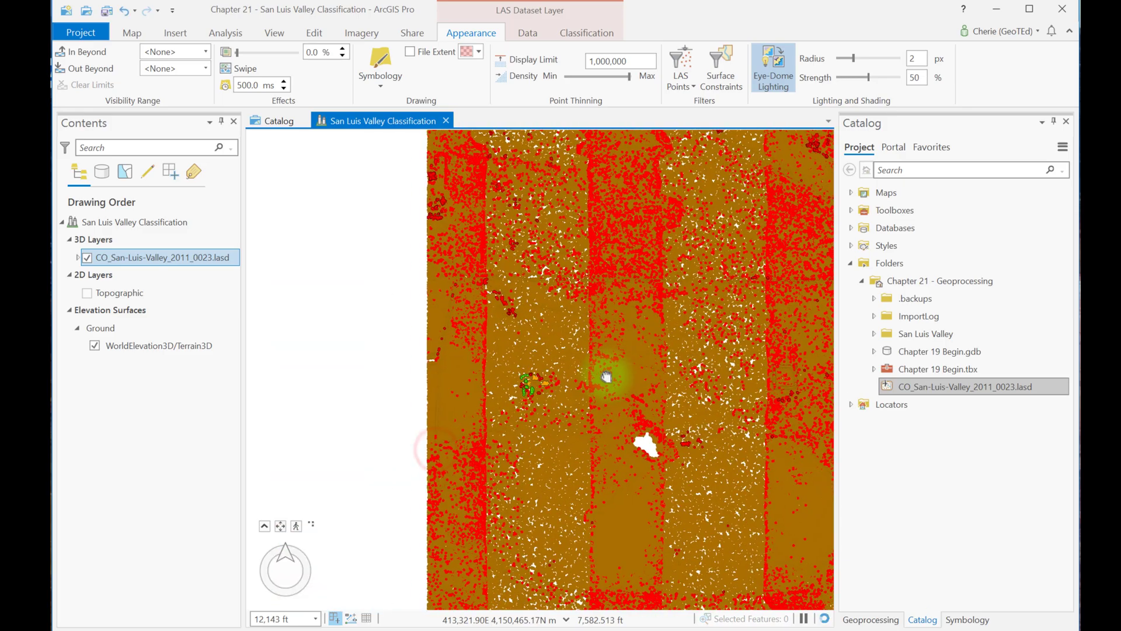
scroll(581, 377, "up", 3)
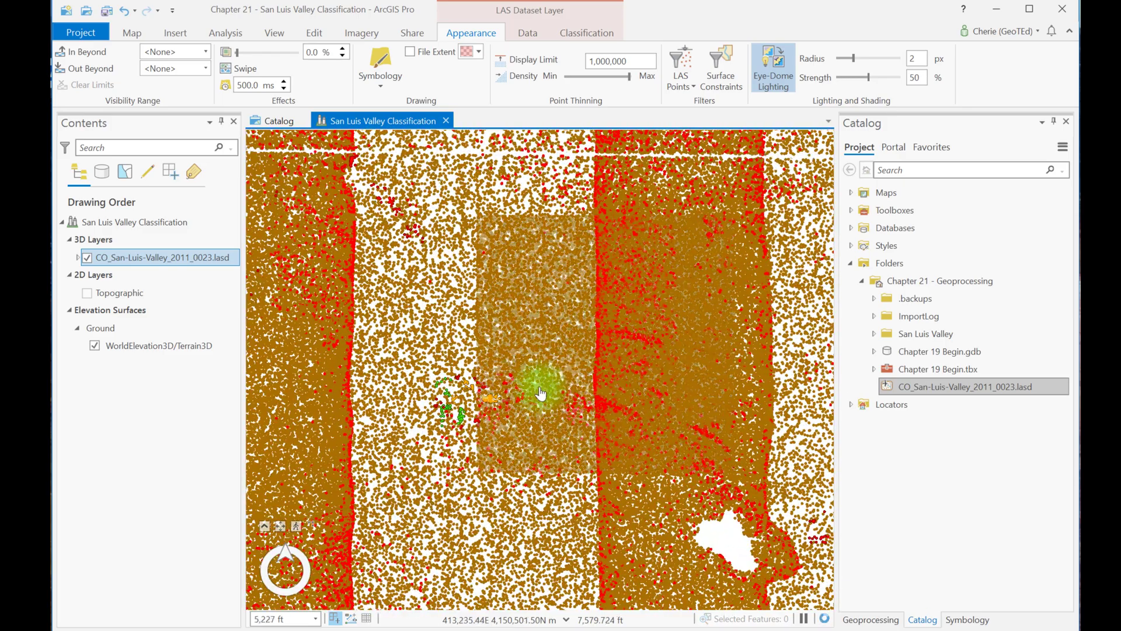
scroll(596, 356, "up", 2)
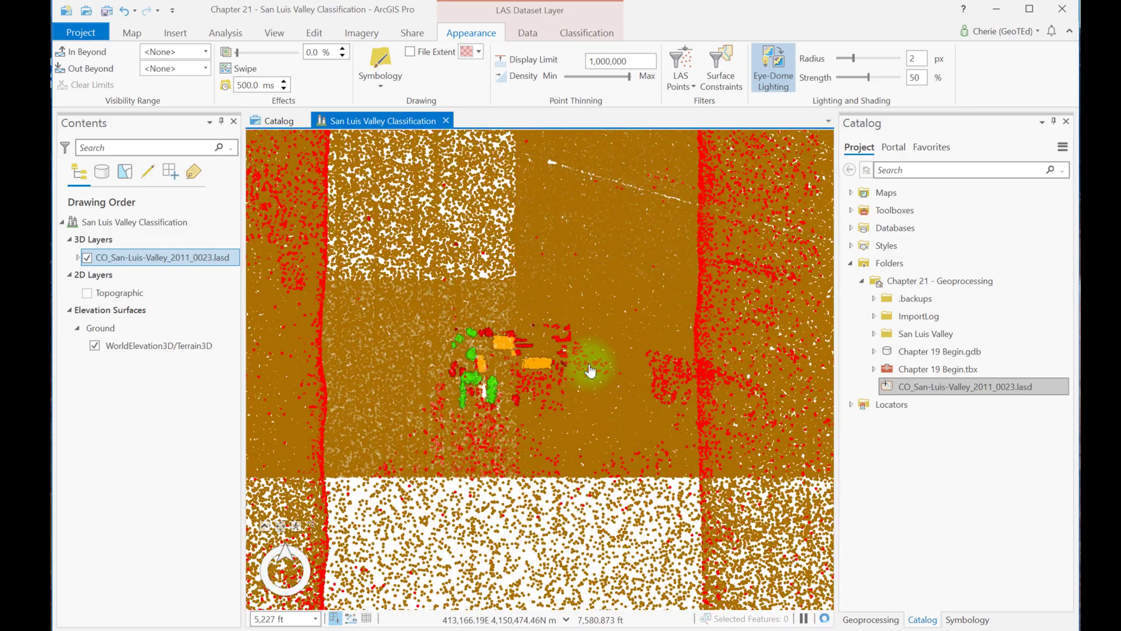
scroll(591, 370, "up", 2)
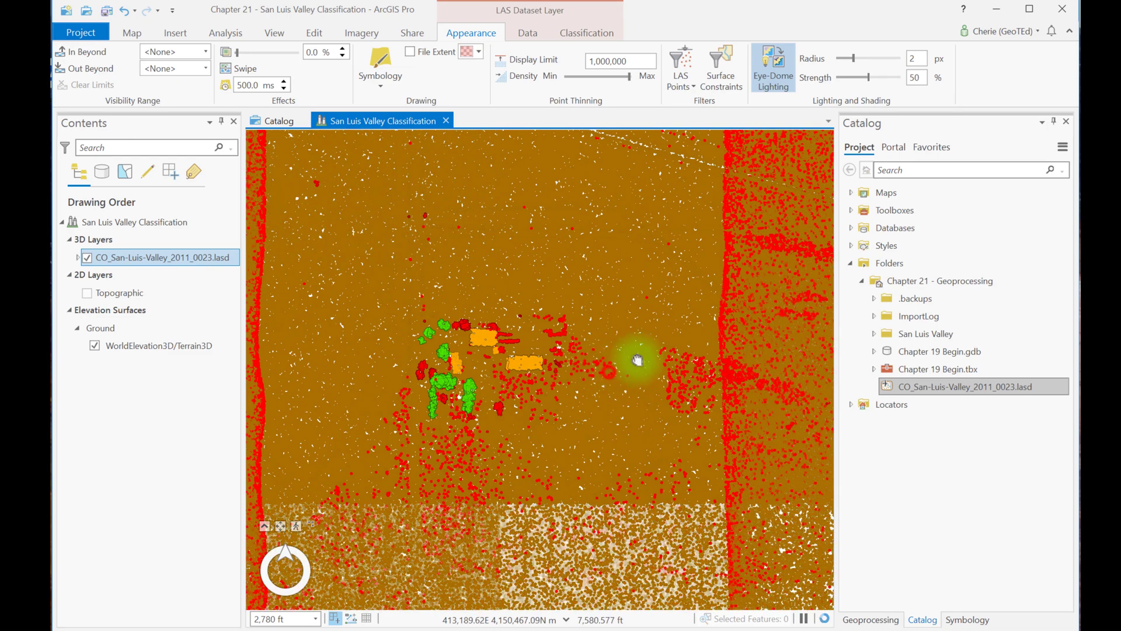
scroll(638, 361, "up", 2)
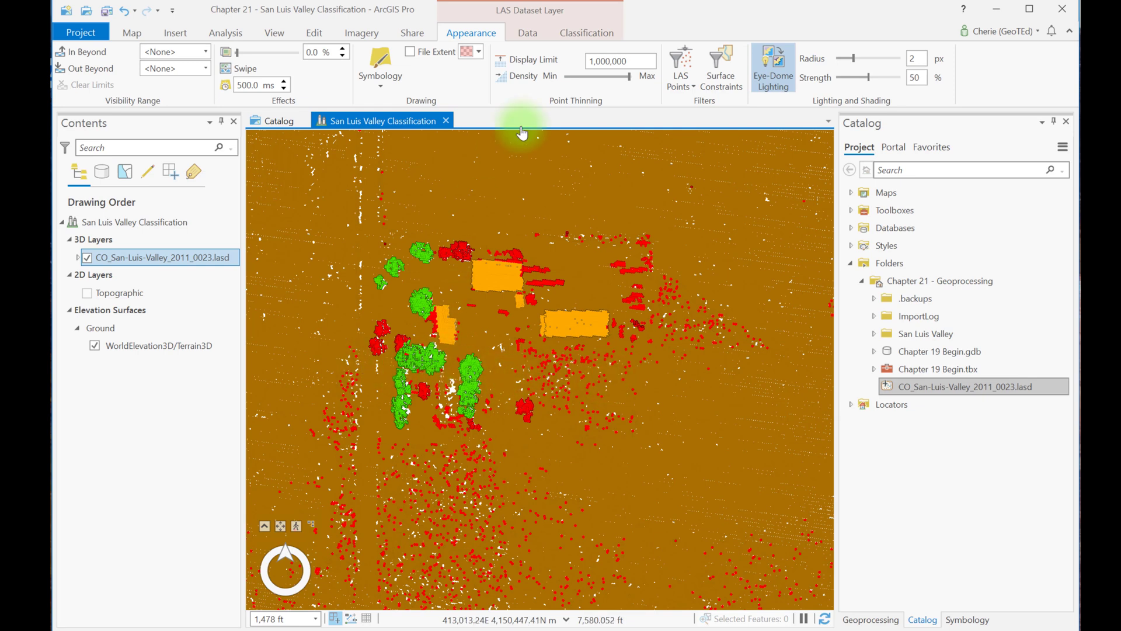
left_click(581, 33)
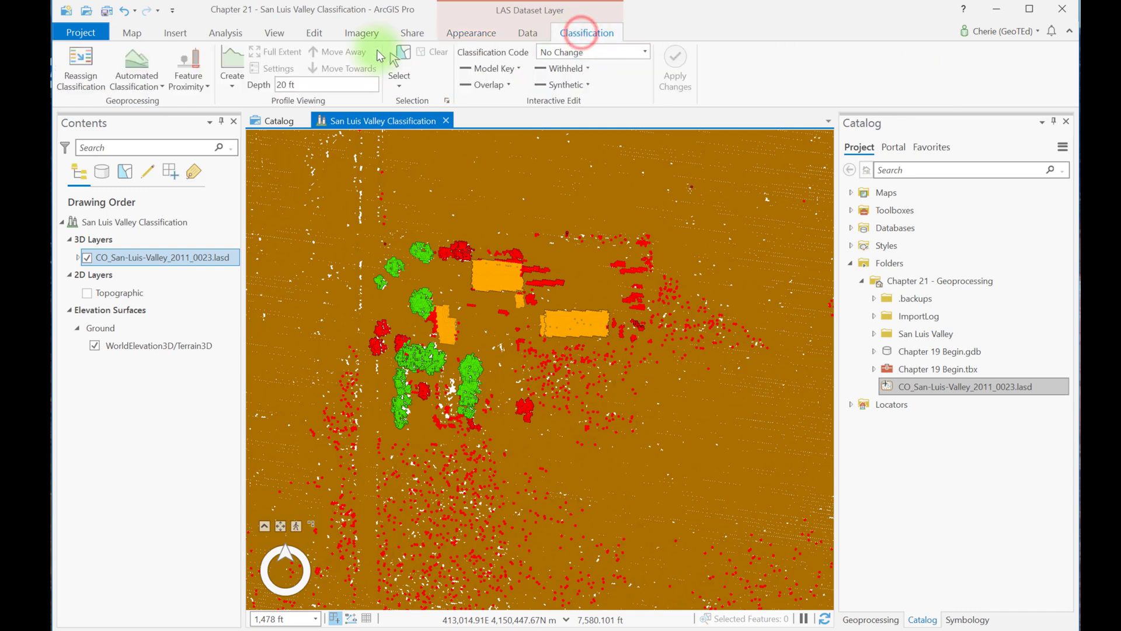
left_click(235, 67)
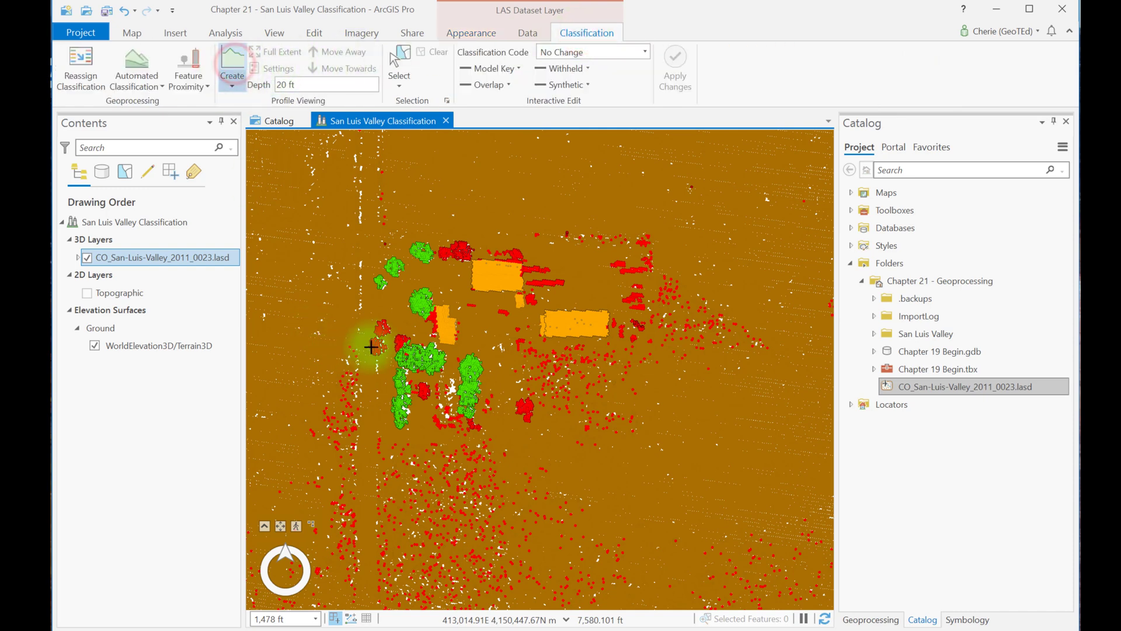
left_click(392, 365)
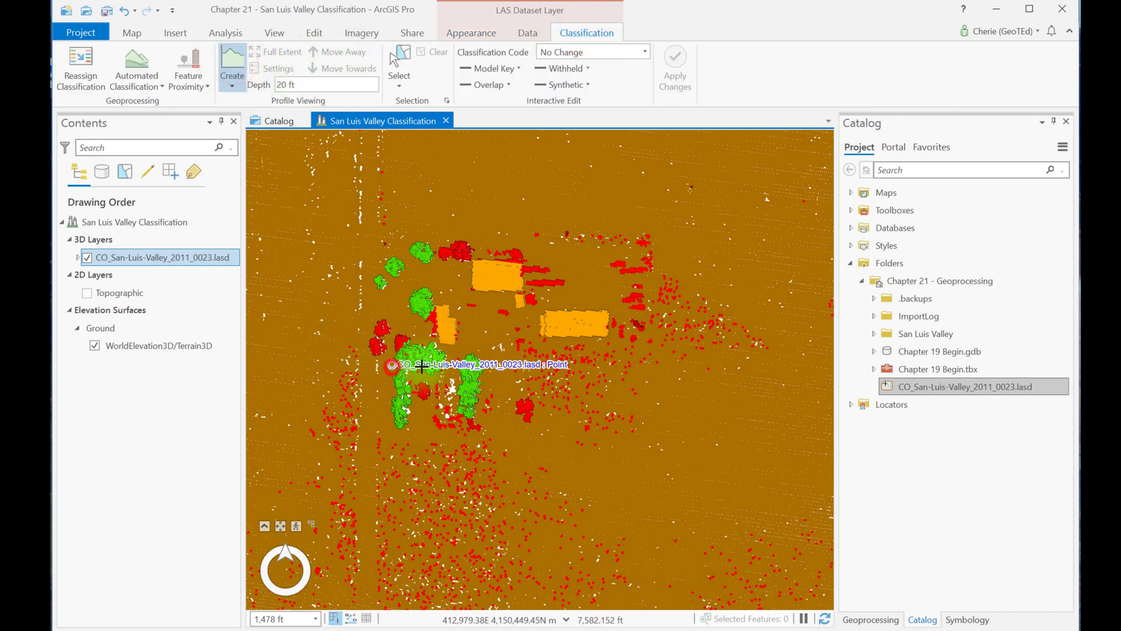
left_click(451, 366)
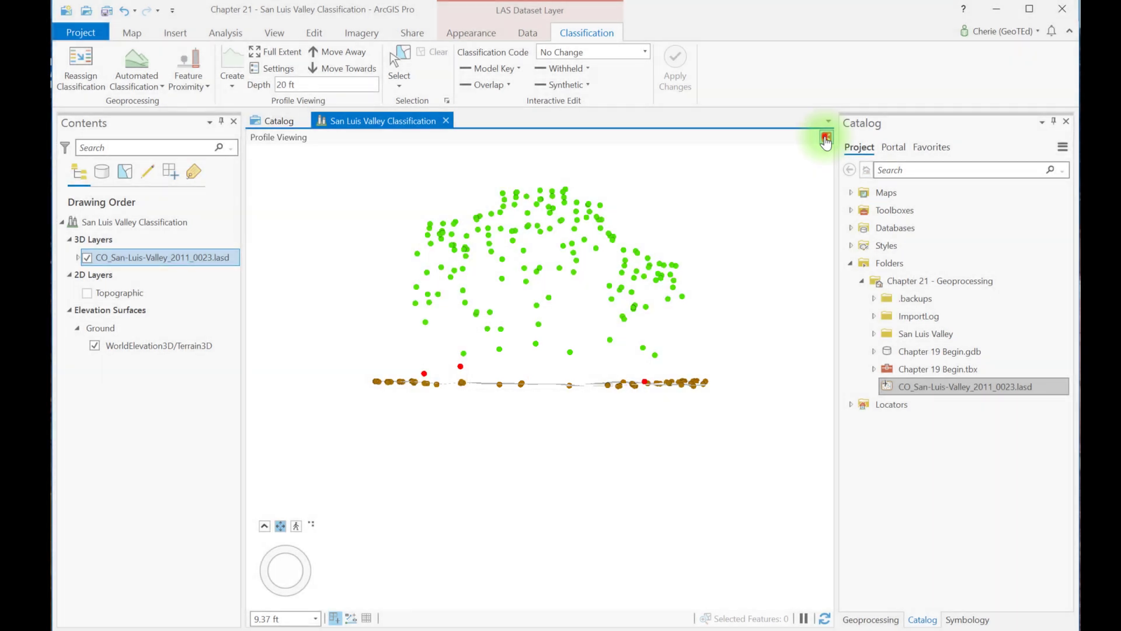
left_click(825, 138)
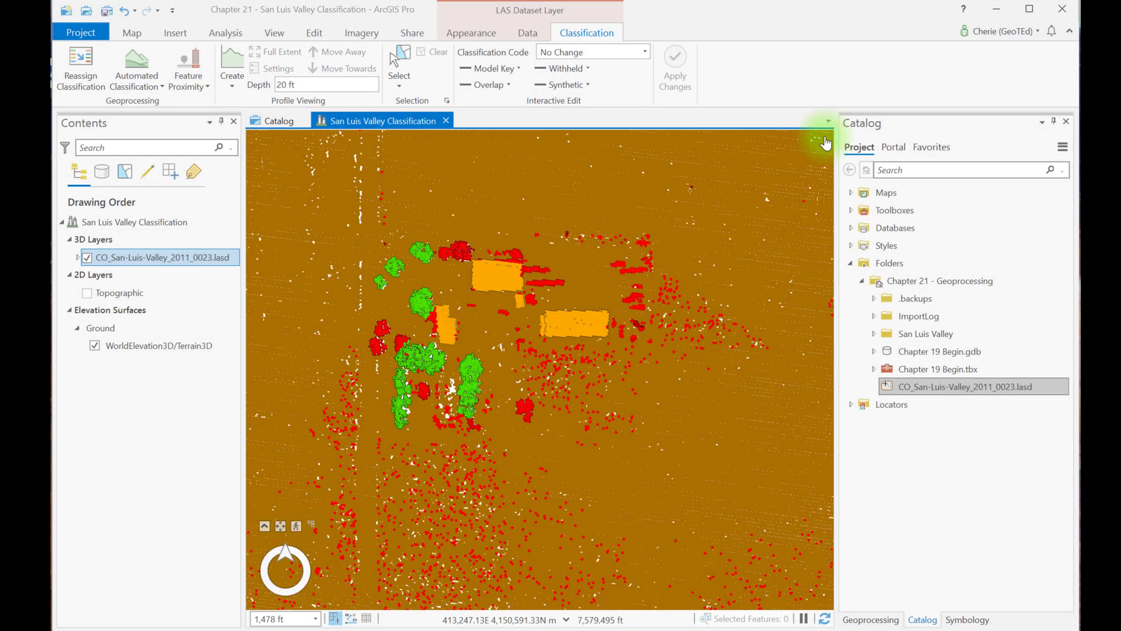
Run Classify LAS By Height with classes 3, 4, 5 at heights 4, 15 and 50.
left_click(152, 83)
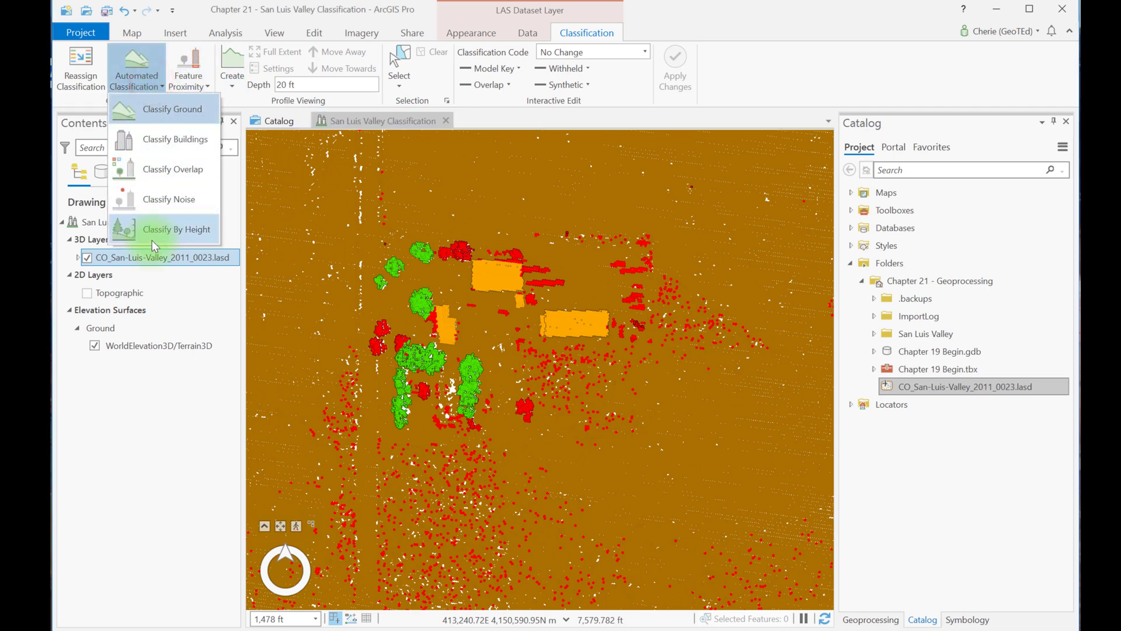
left_click(151, 233)
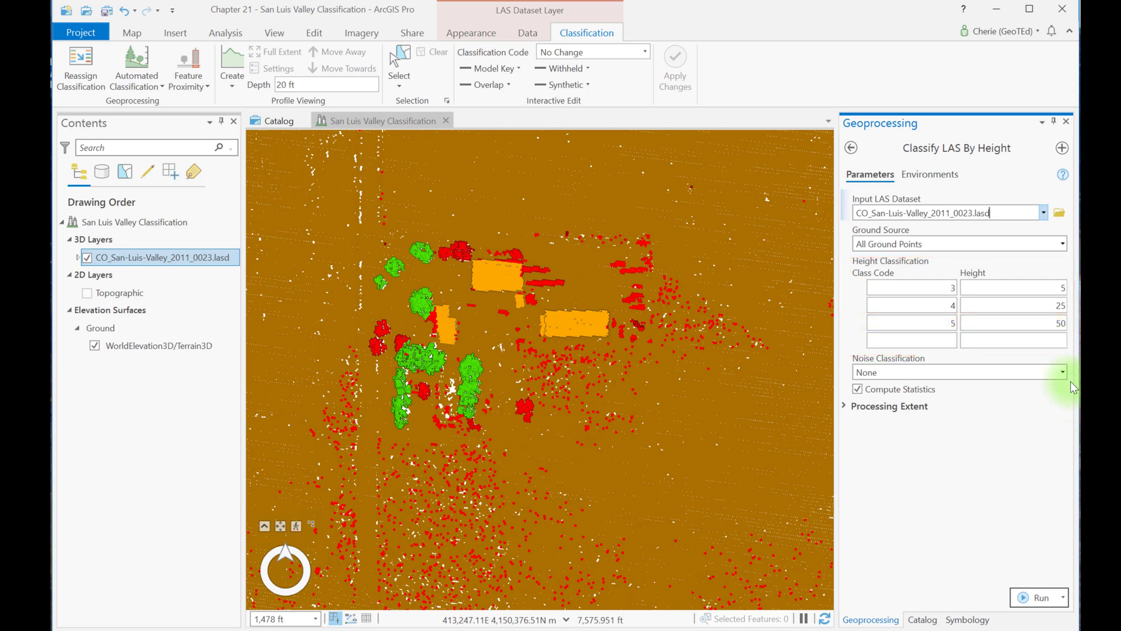
left_click(1046, 285)
key("BackSpace")
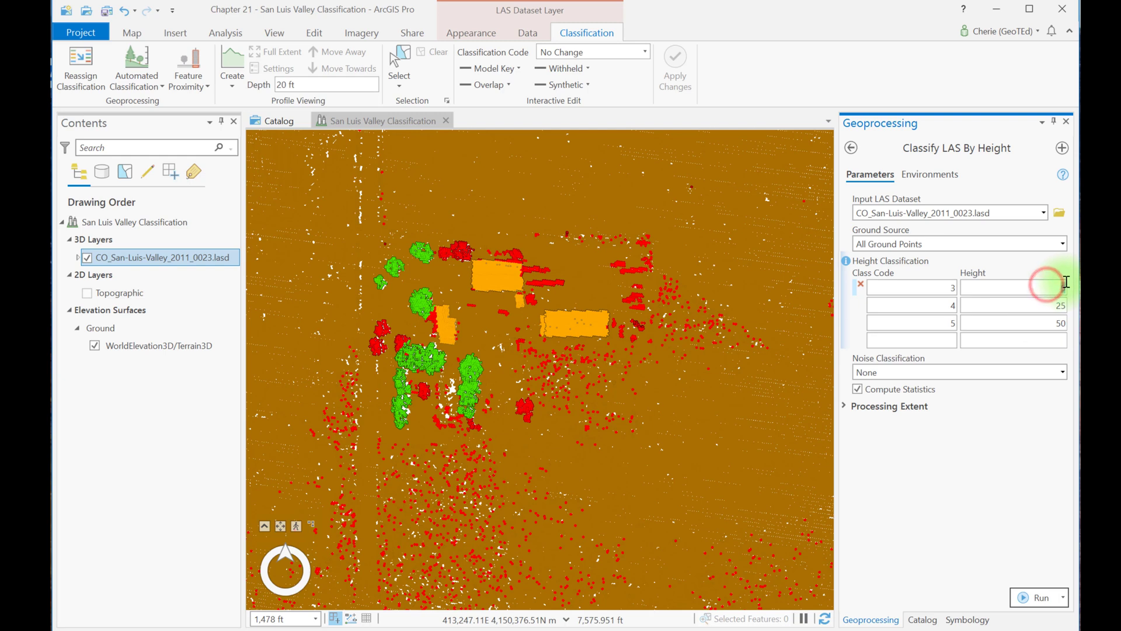
type("4")
left_click(1057, 305)
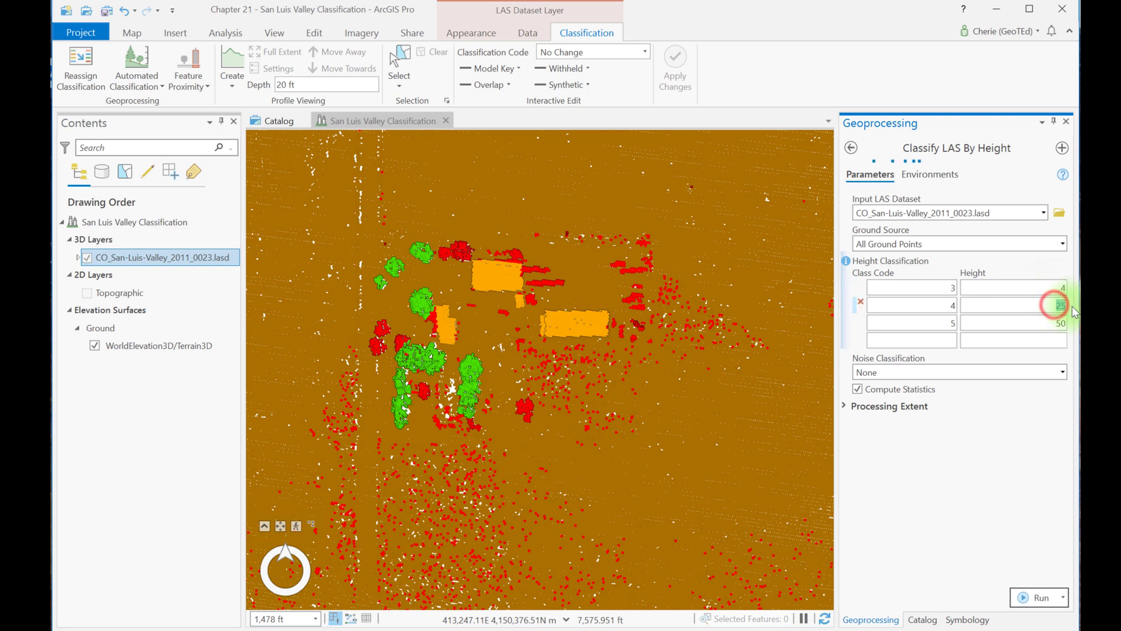
key("BackSpace")
type("5")
left_click(1030, 321)
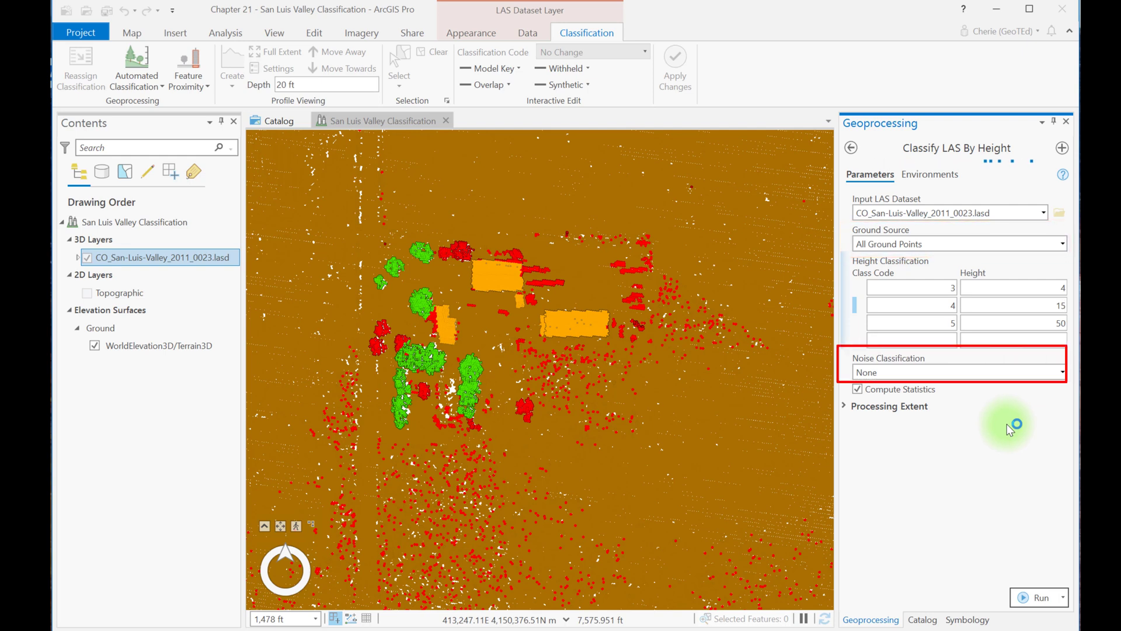
left_click(853, 407)
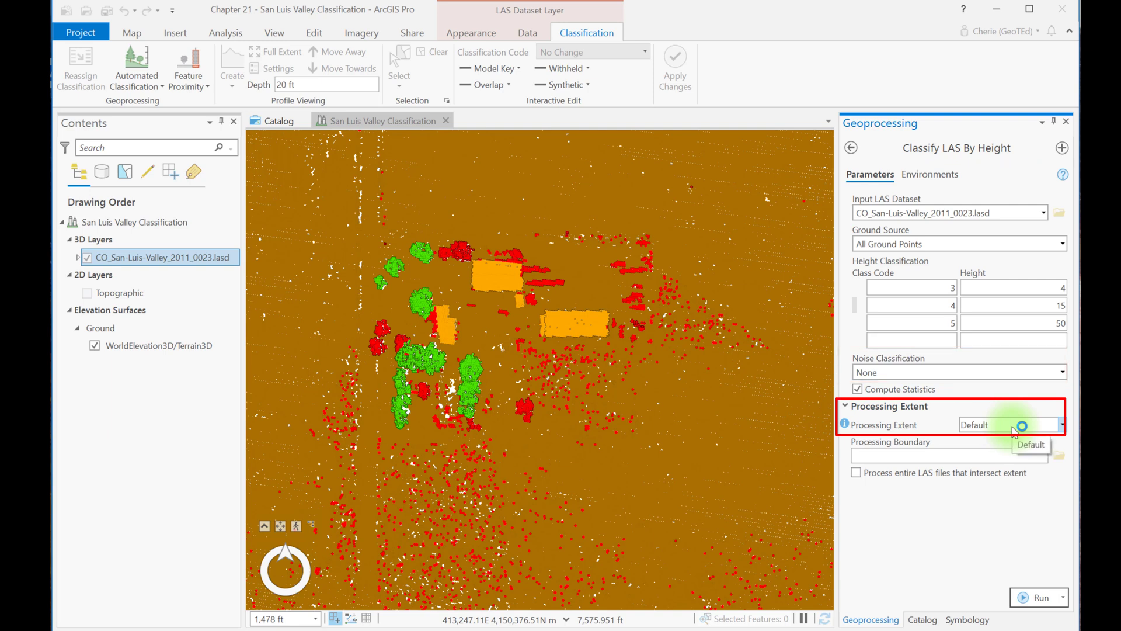
left_click(1028, 598)
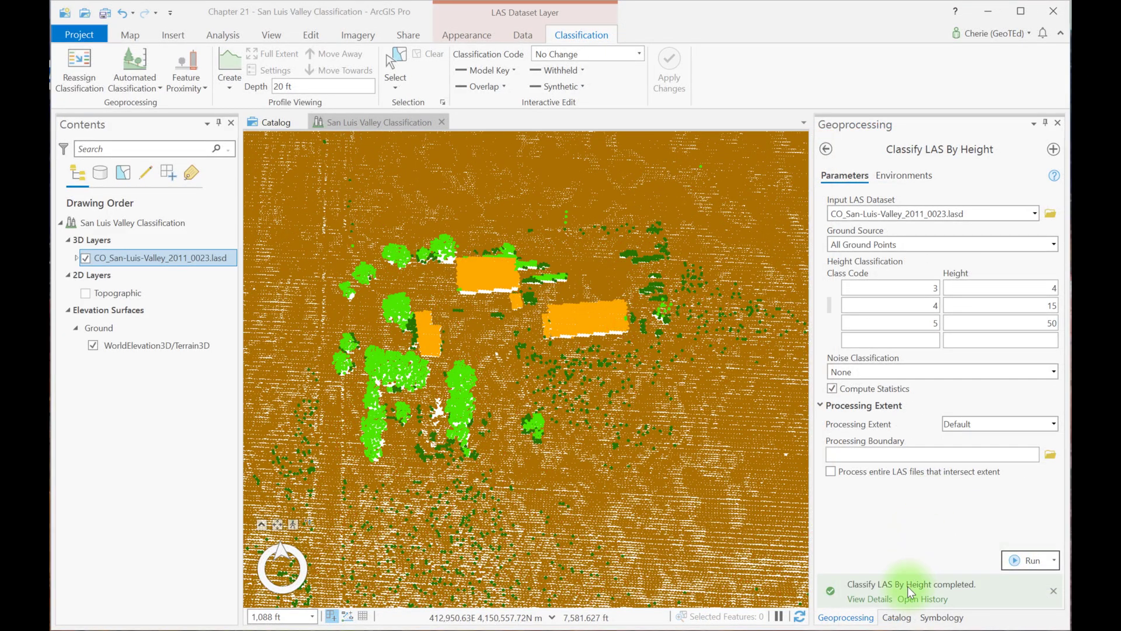
Open the .lasd dataset's Properties from the Catalog pane to see its classification statistics.
left_click(897, 618)
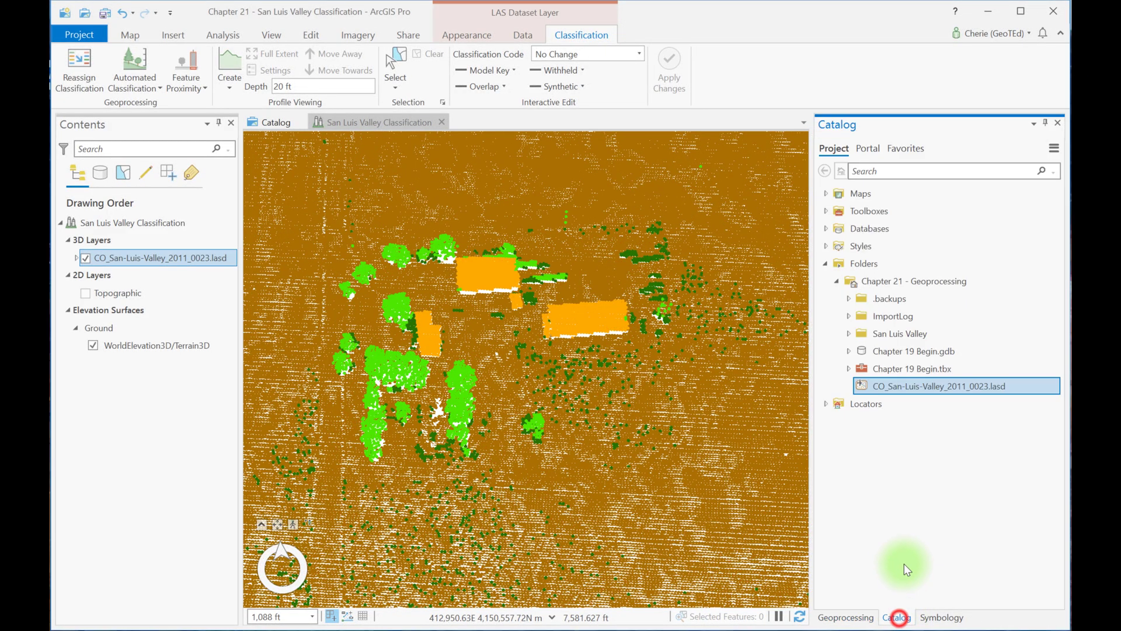
right_click(881, 385)
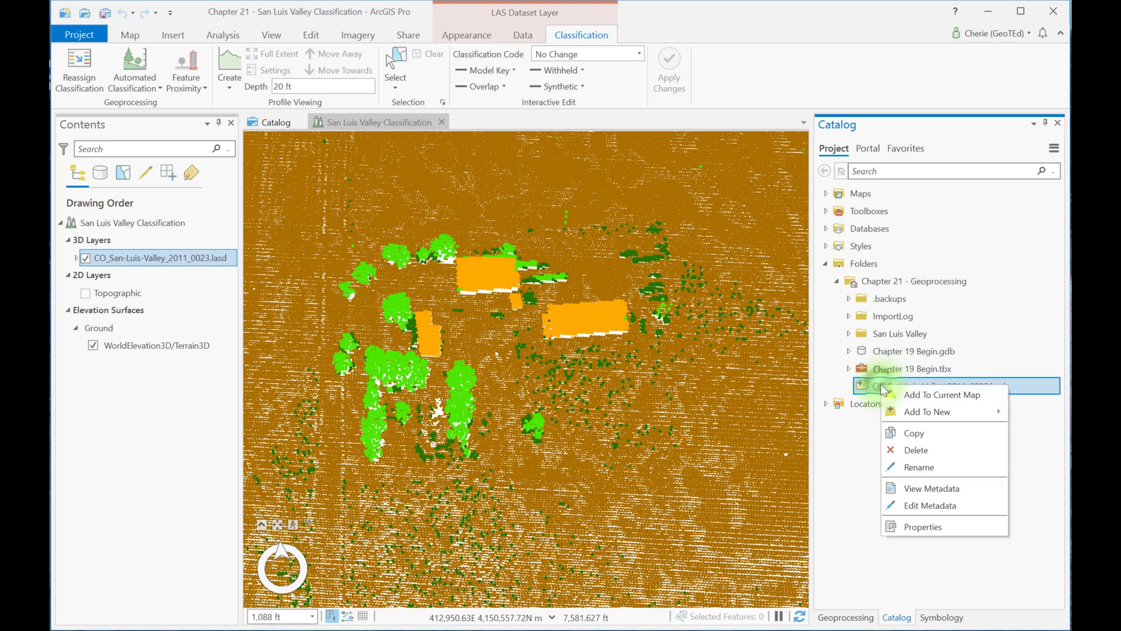
left_click(924, 526)
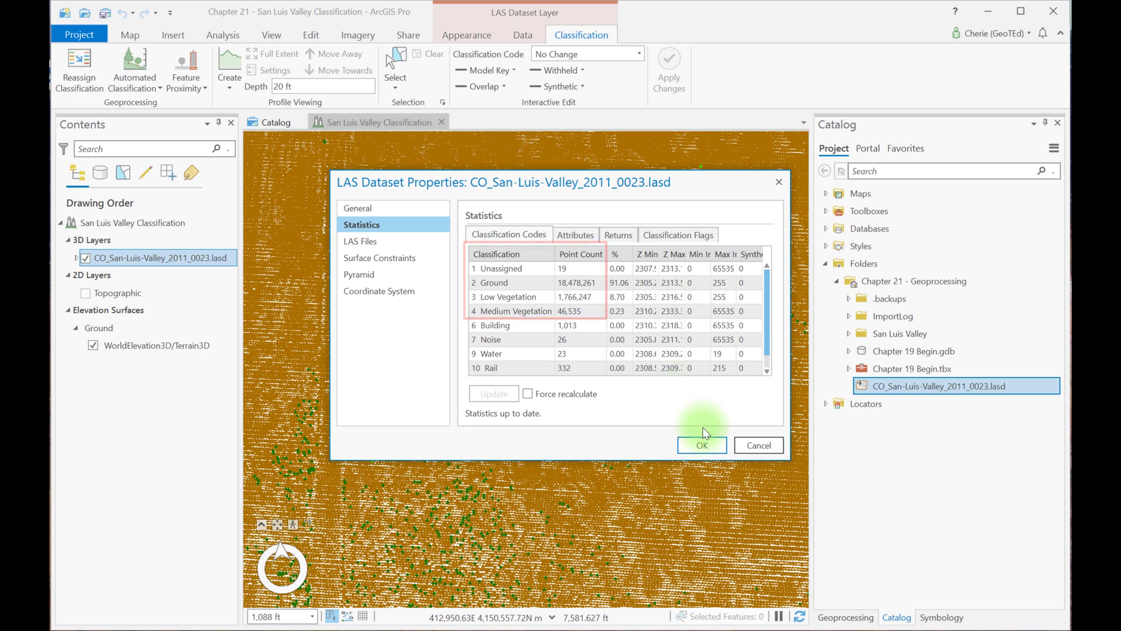
Close the dataset properties and zoom in on the bright green rectangular point block in the fields.
left_click(707, 444)
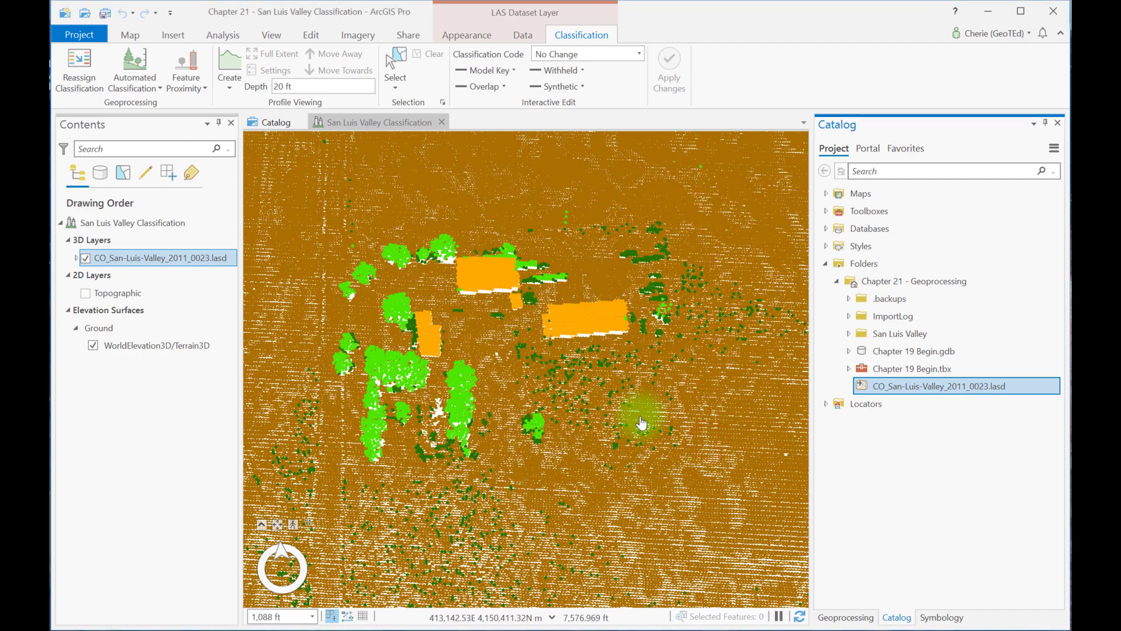
scroll(715, 430, "down", 4)
left_click_drag(720, 419, 493, 317)
left_click_drag(685, 350, 500, 305)
left_click_drag(715, 435, 593, 406)
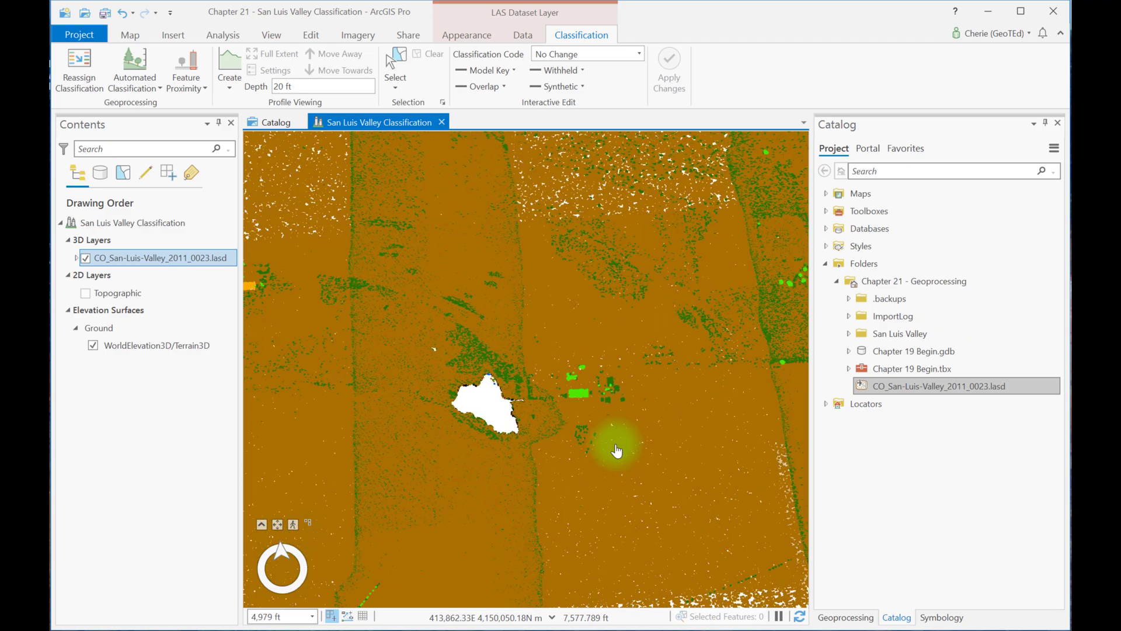
scroll(605, 441, "up", 2)
scroll(569, 429, "up", 5)
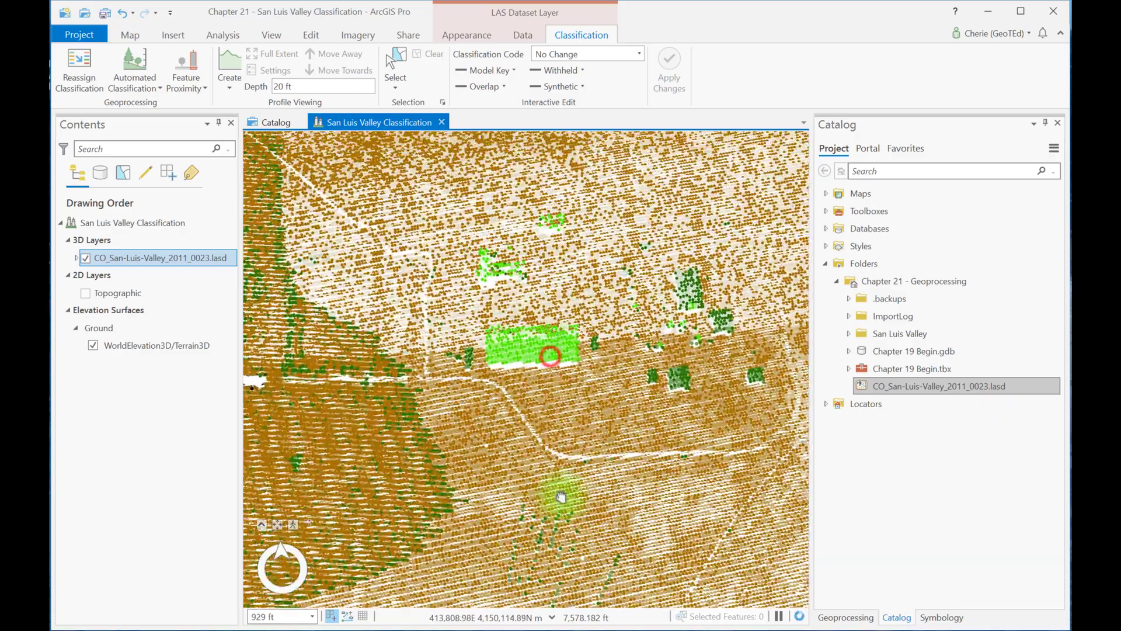
scroll(538, 416, "up", 3)
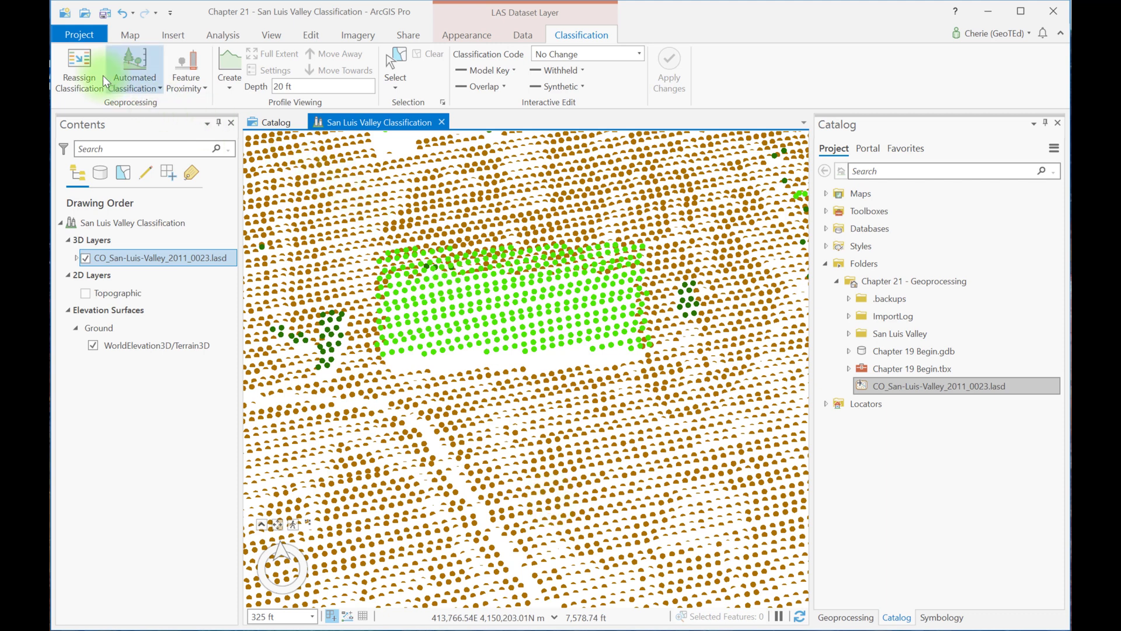
Run Change LAS Class Codes to recode class 4 to class 6 within a specified extent.
left_click(76, 68)
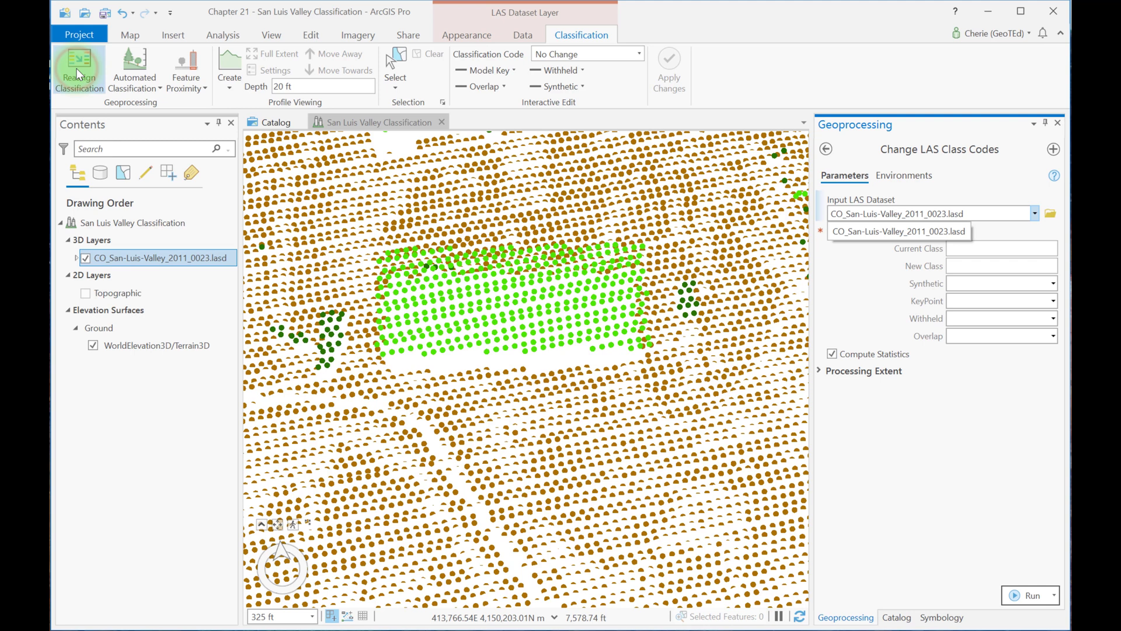
left_click(1039, 247)
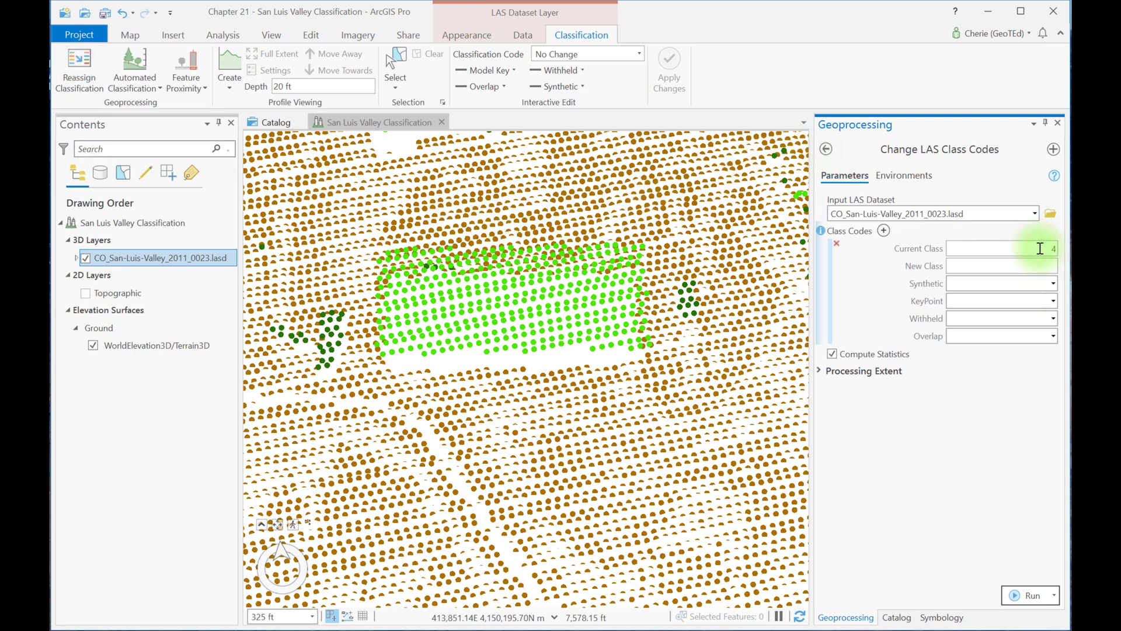
type("4")
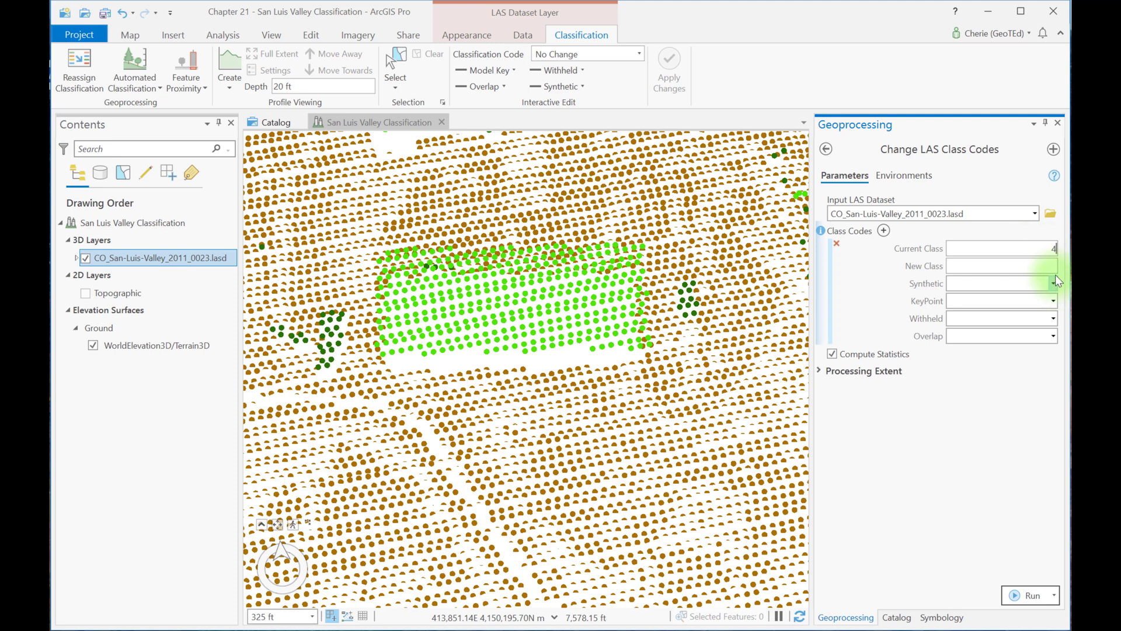
left_click(1051, 267)
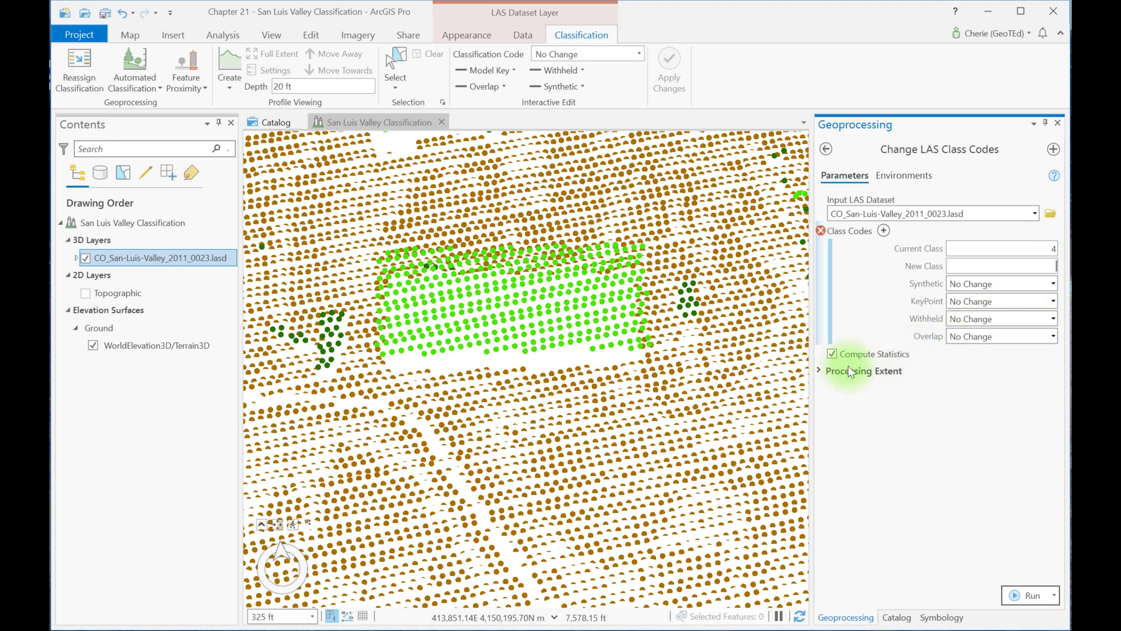
left_click(816, 369)
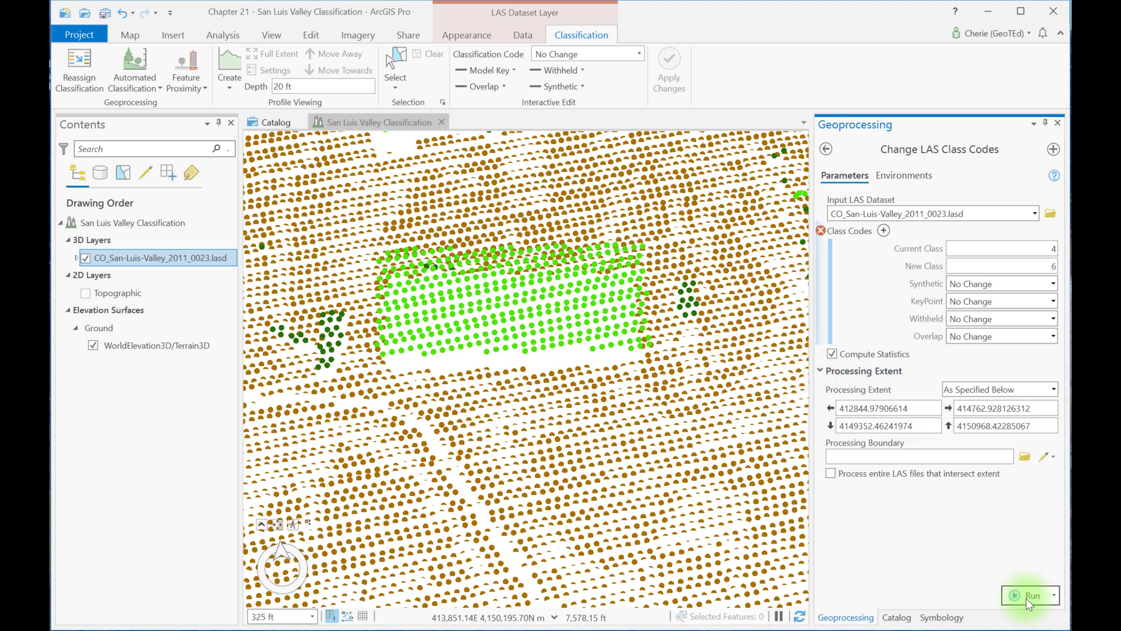
left_click(1023, 595)
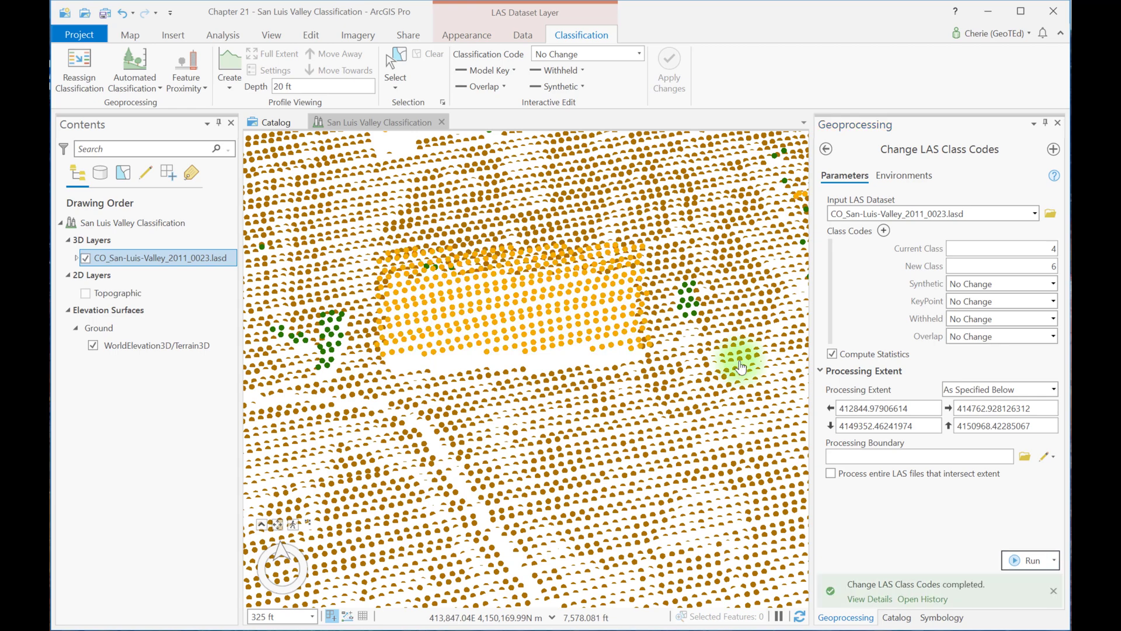
Zoom, pan and tilt the 3D scene to inspect the orange and green point cluster near the centre.
scroll(703, 403, "down", 2)
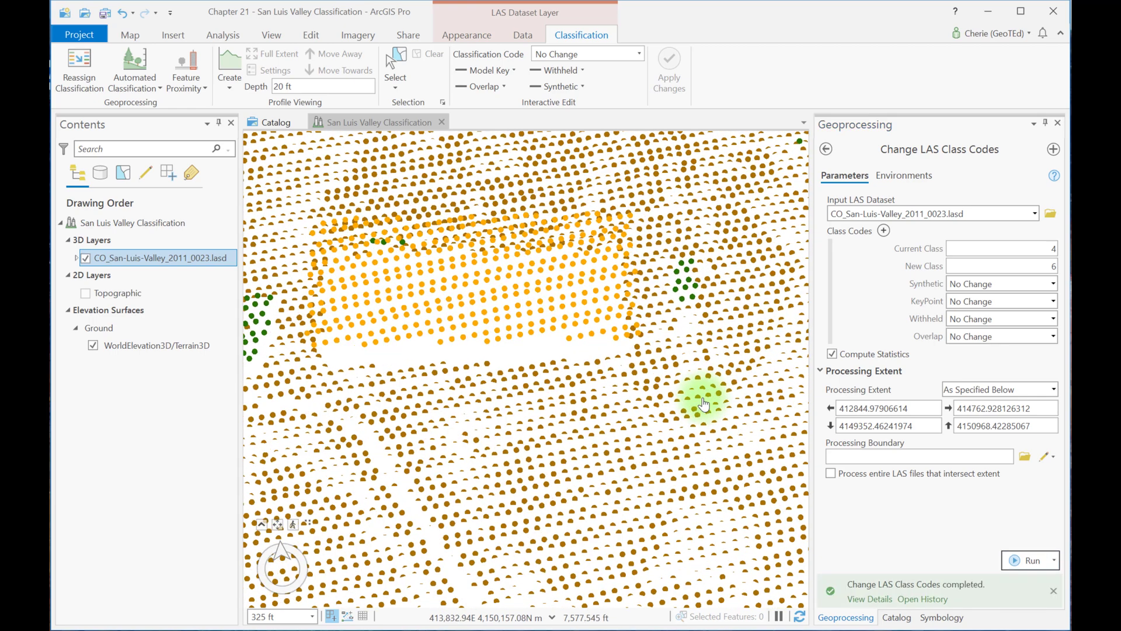
scroll(703, 402, "down", 3)
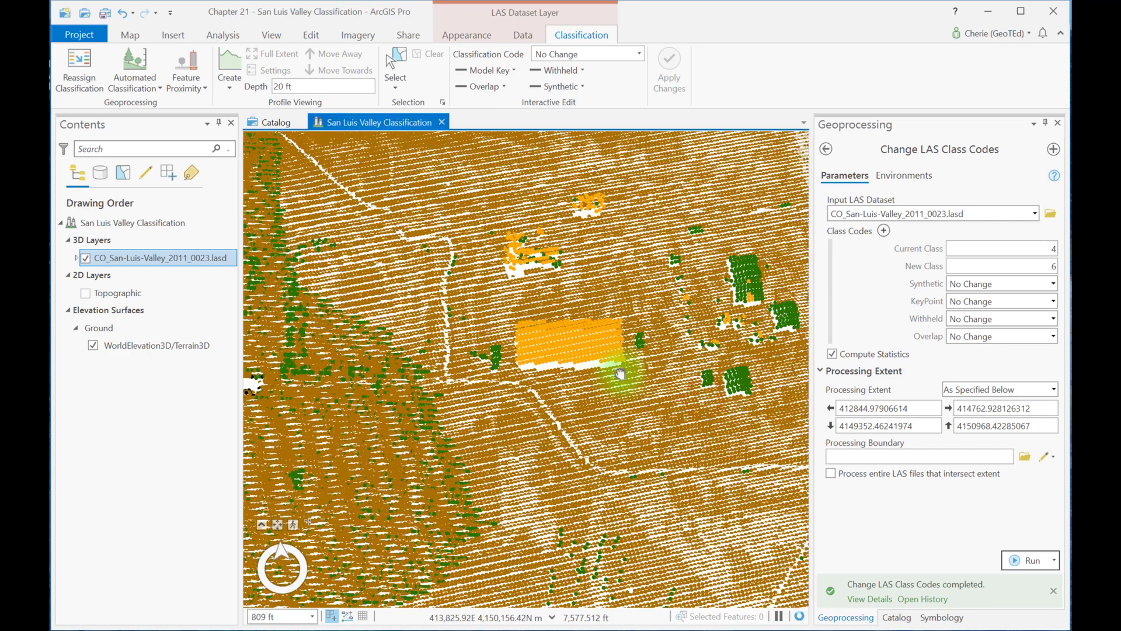
left_click_drag(623, 375, 585, 378)
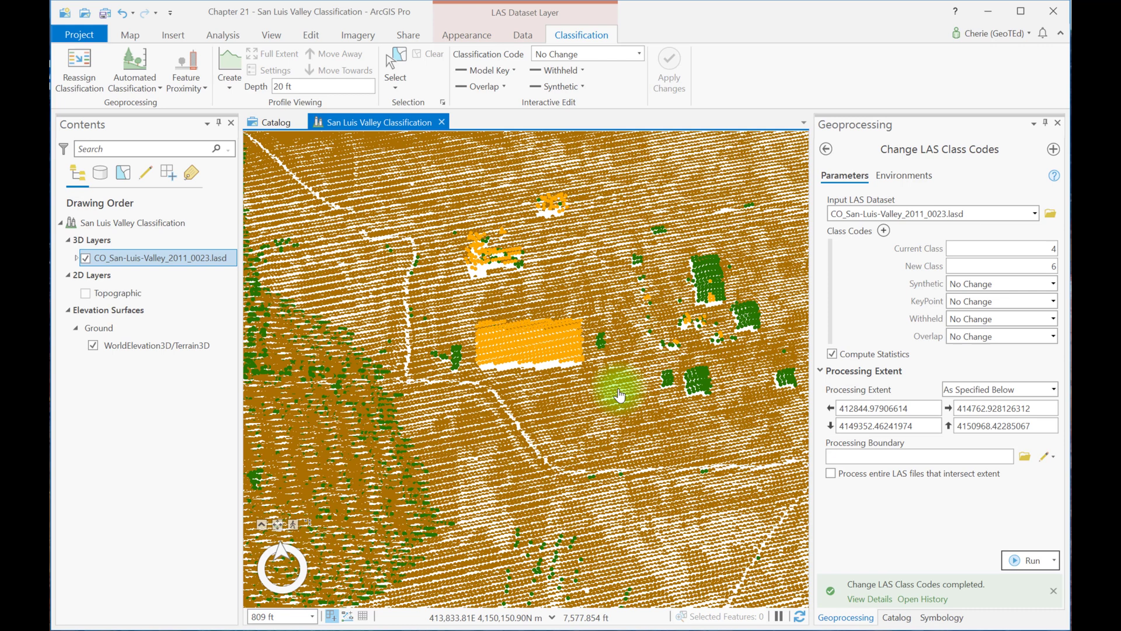
left_click_drag(562, 273, 600, 380)
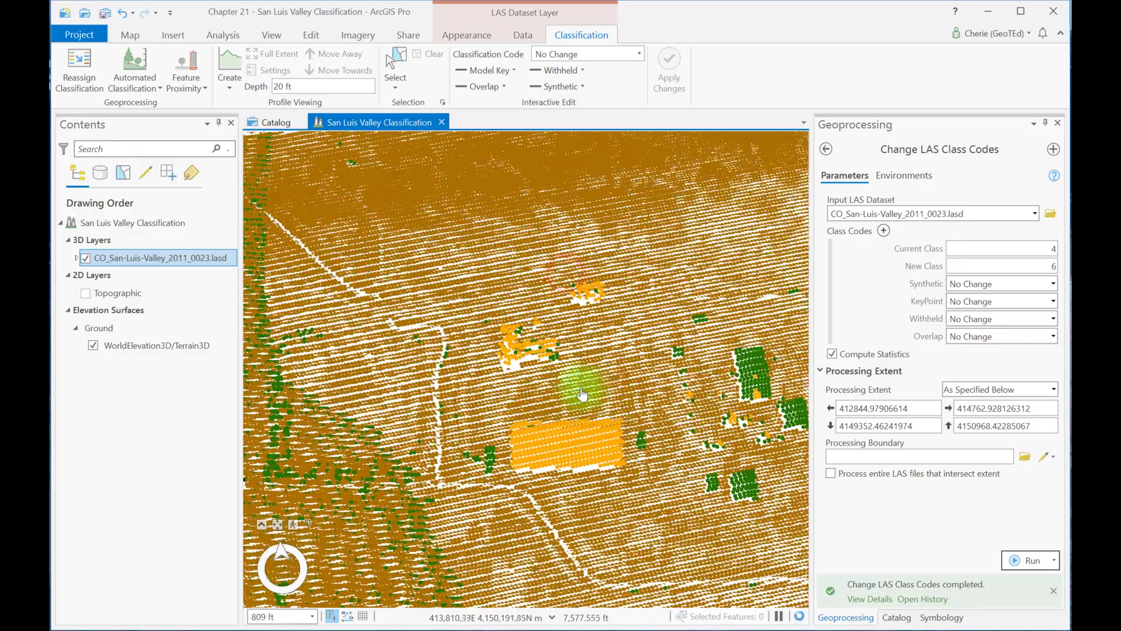
scroll(583, 395, "up", 5)
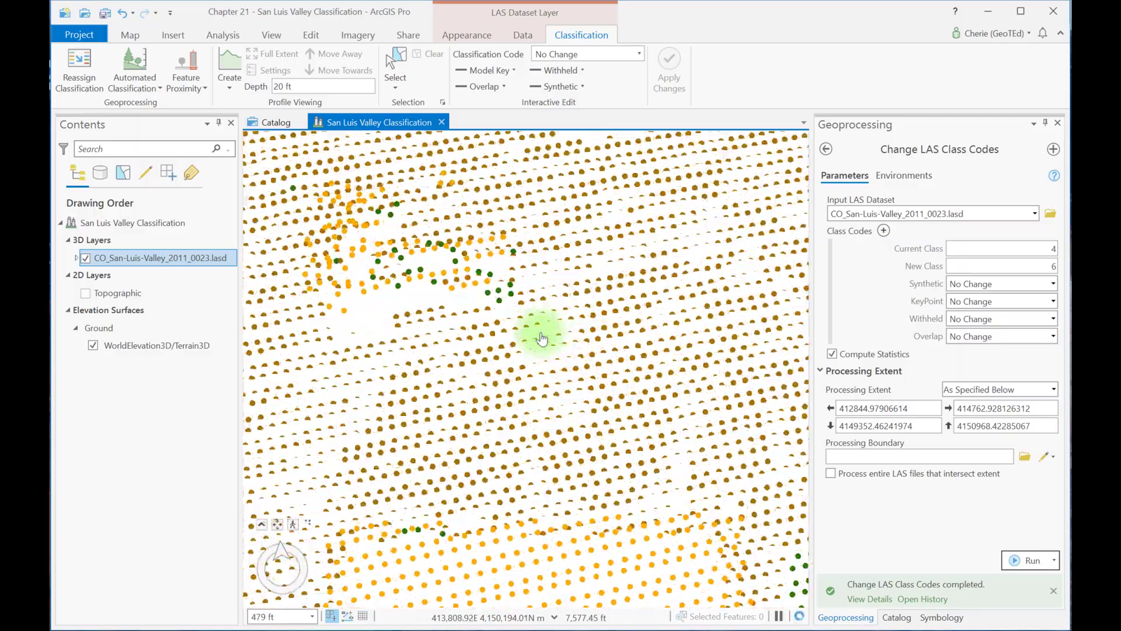
left_click_drag(540, 334, 713, 471)
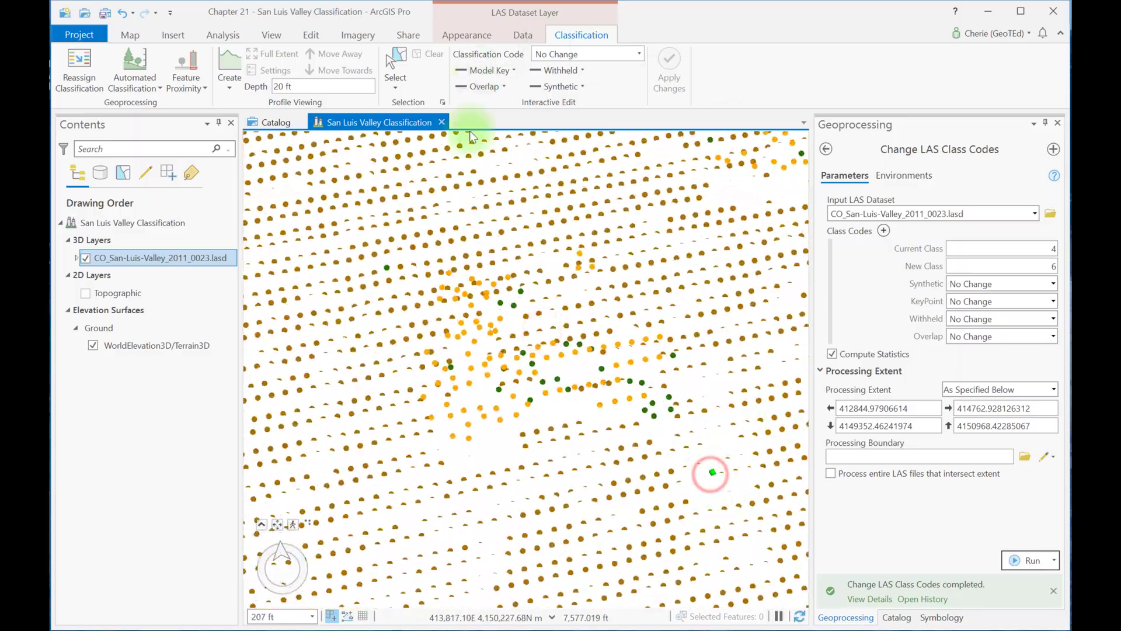
scroll(654, 403, "down", 2)
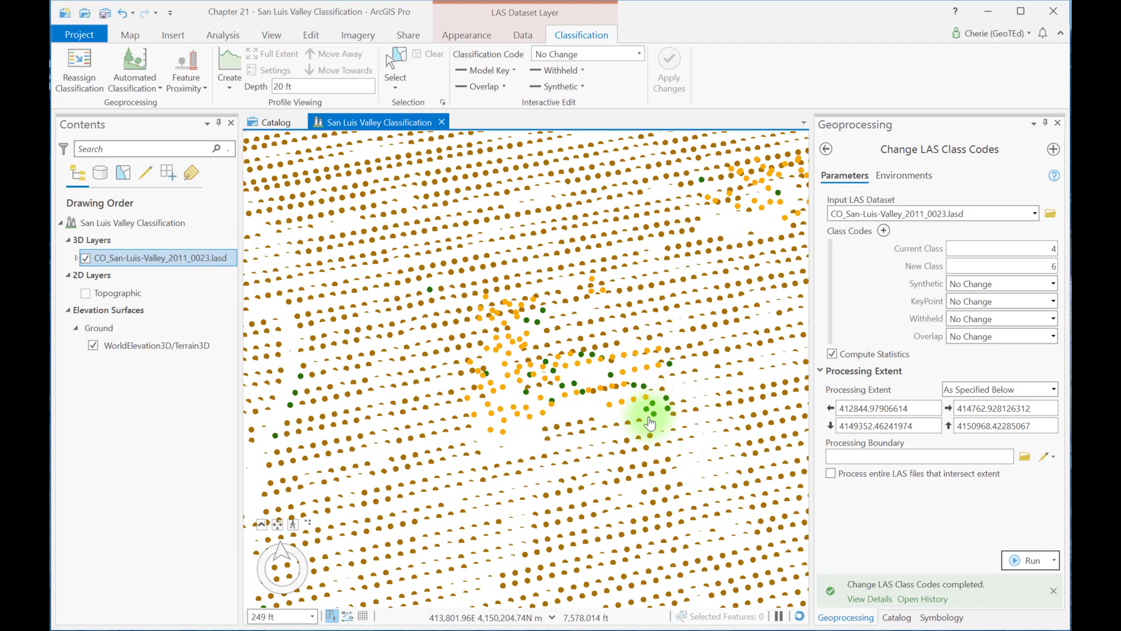
middle_click_drag(650, 423, 626, 410)
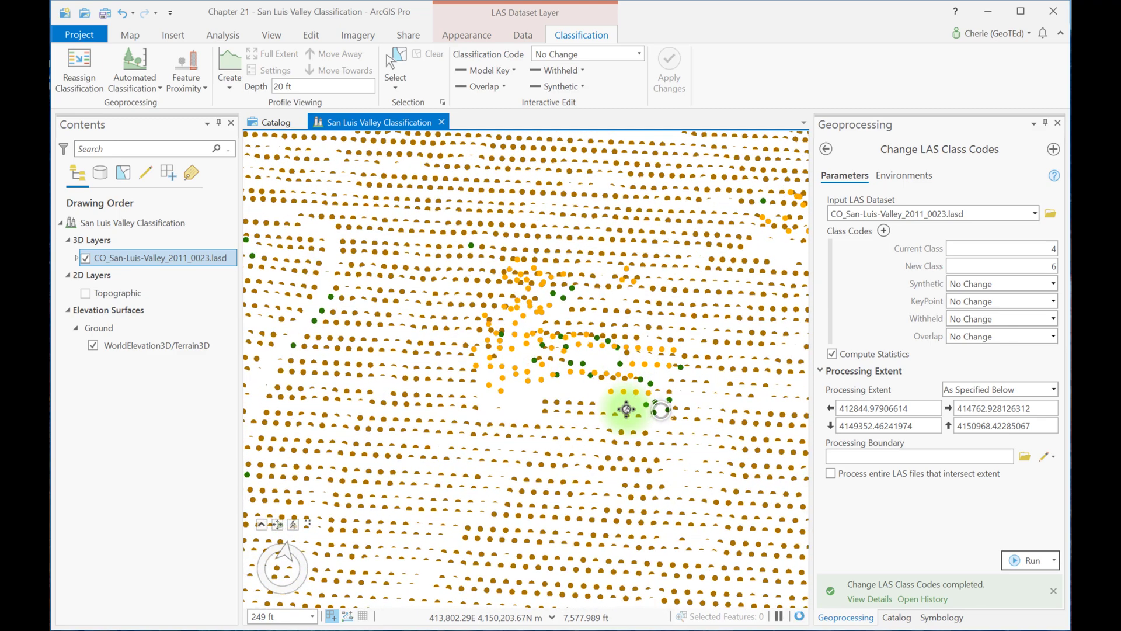
Create a side-on profile view across the point cluster.
left_click(226, 62)
left_click(437, 365)
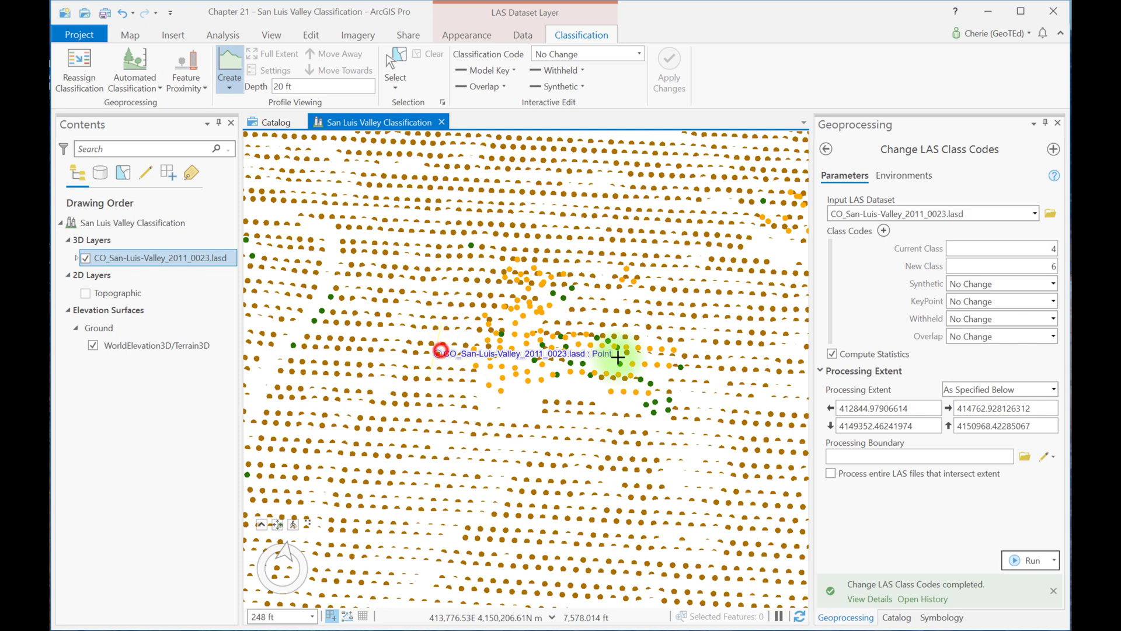
left_click(676, 380)
left_click(698, 394)
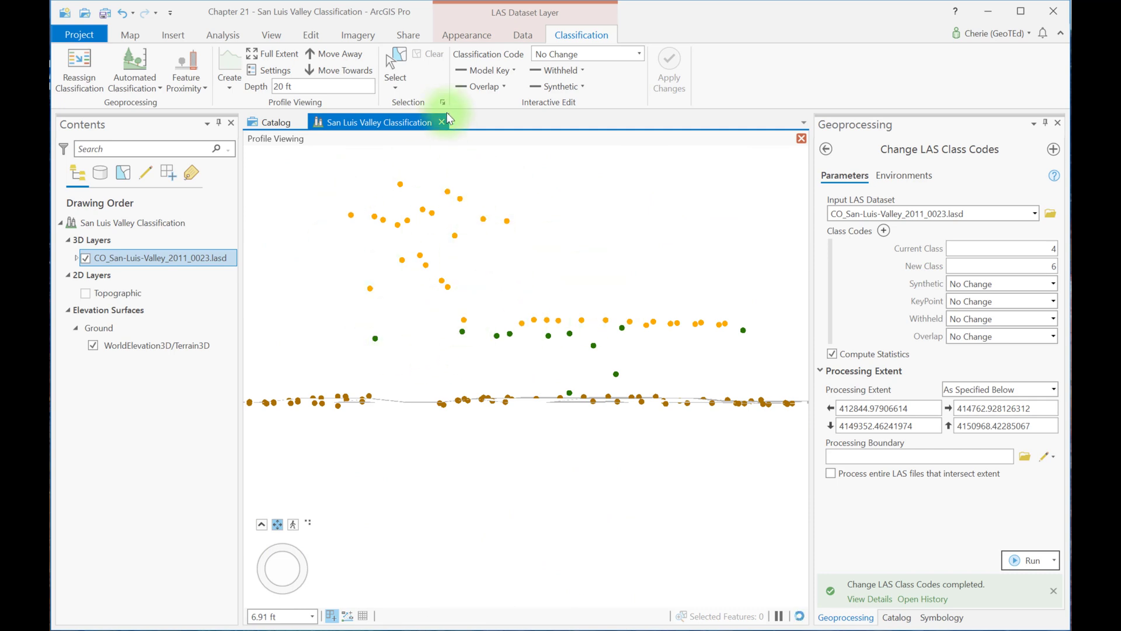
Select the middle row of points in the profile and reclassify it as class 6 Building.
left_click(398, 64)
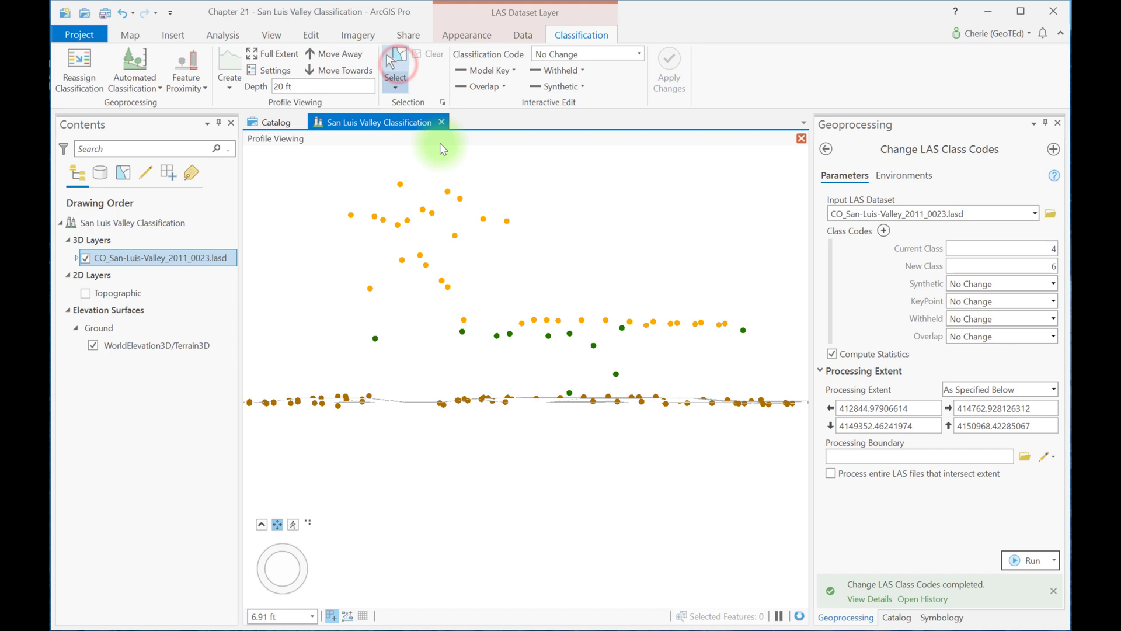
left_click_drag(498, 302, 760, 357)
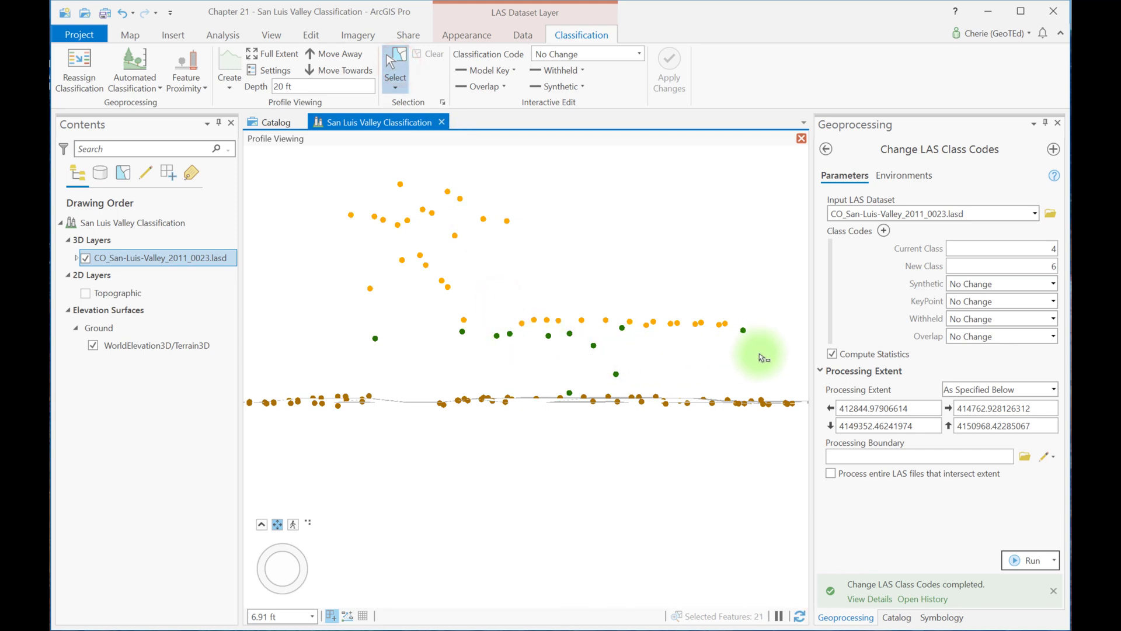
left_click(640, 54)
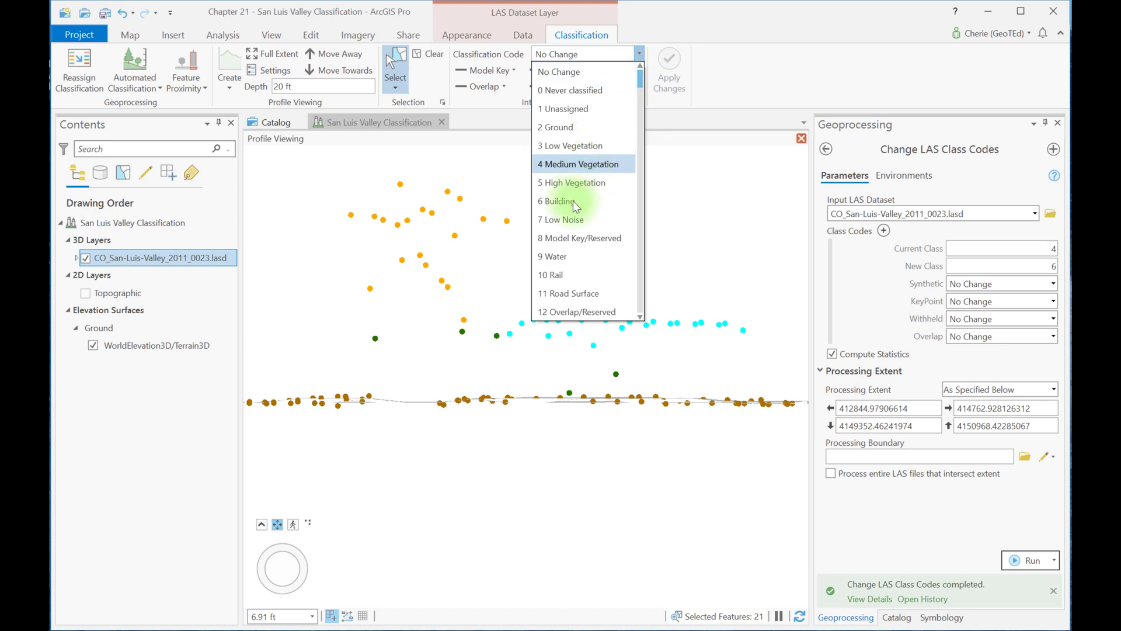
left_click(575, 202)
left_click(669, 64)
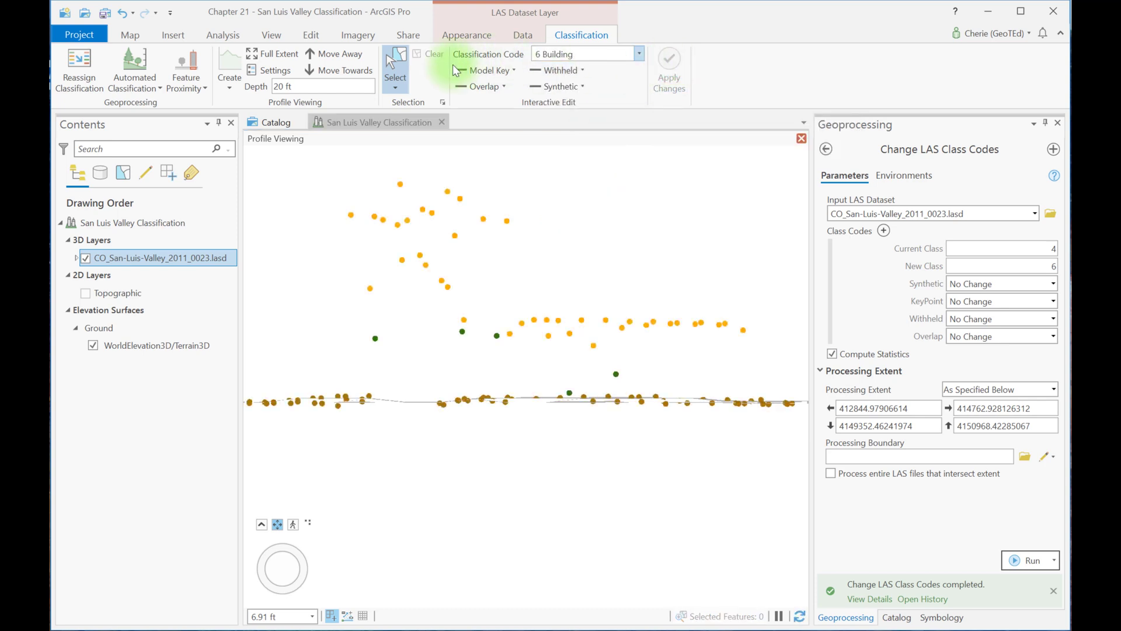
Lasso the 21 high points above the row and reclassify them as class 4 Medium Vegetation.
left_click(395, 82)
left_click(413, 172)
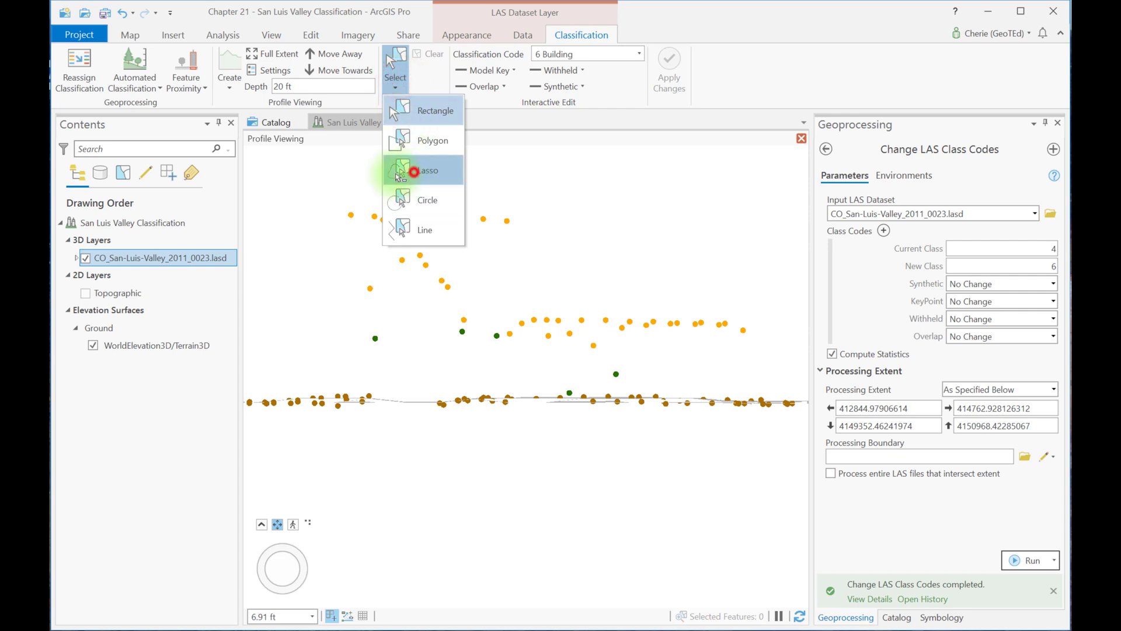
mouse_move(334, 187)
left_mouse_down()
mouse_move(356, 293)
mouse_move(483, 323)
mouse_move(543, 262)
left_mouse_up()
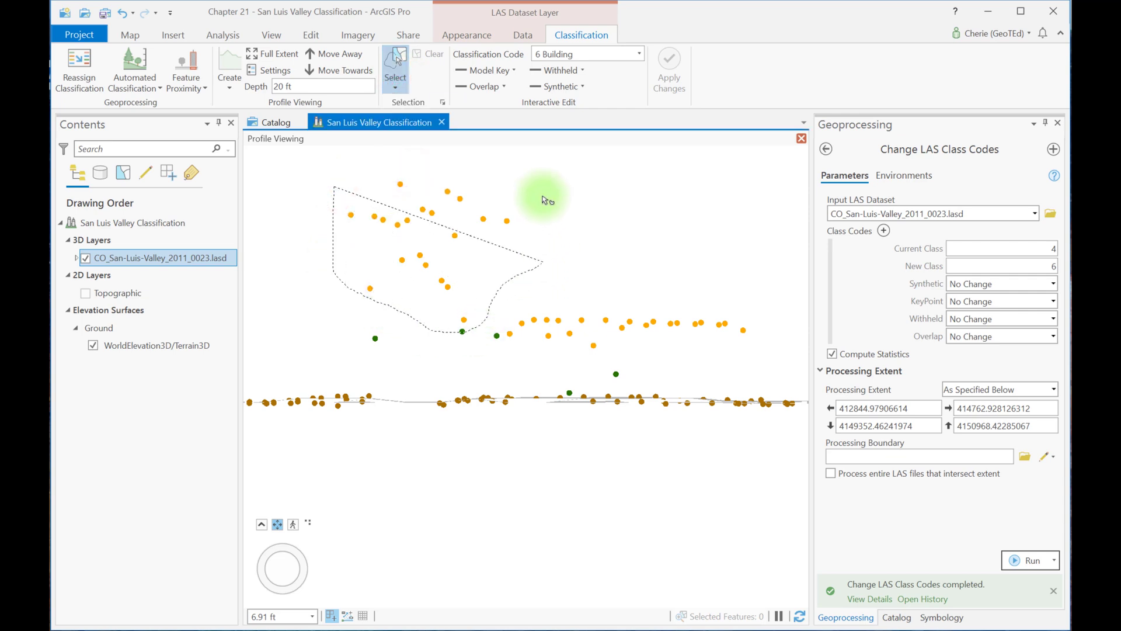
mouse_move(543, 200)
left_mouse_down()
mouse_move(443, 158)
mouse_move(408, 180)
left_mouse_up()
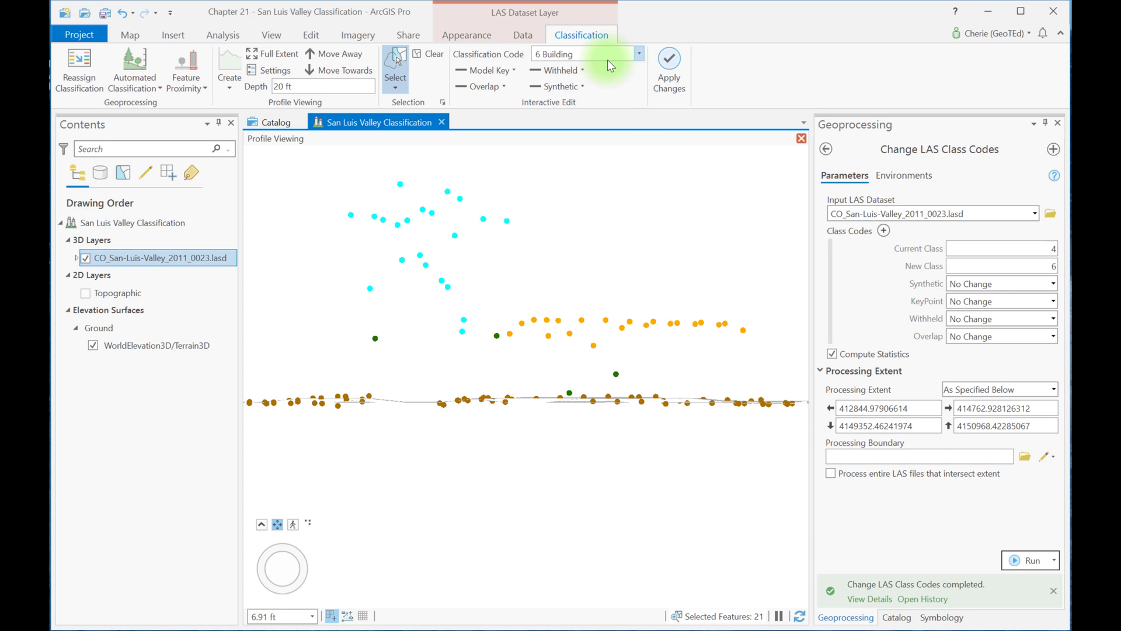
left_click(639, 53)
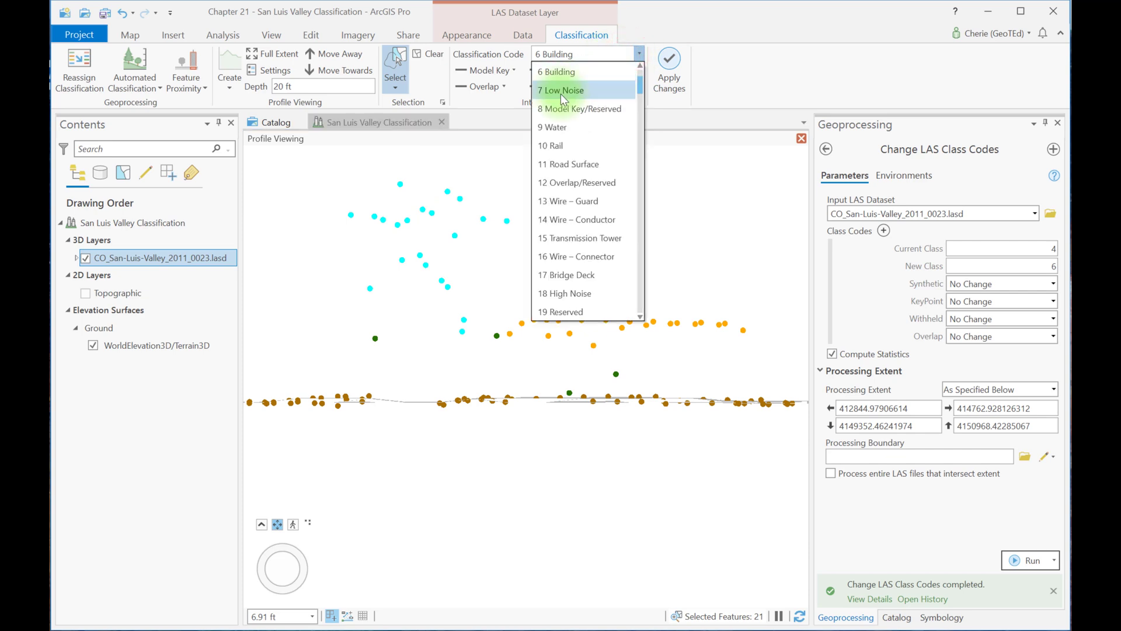
scroll(564, 93, "up", 2)
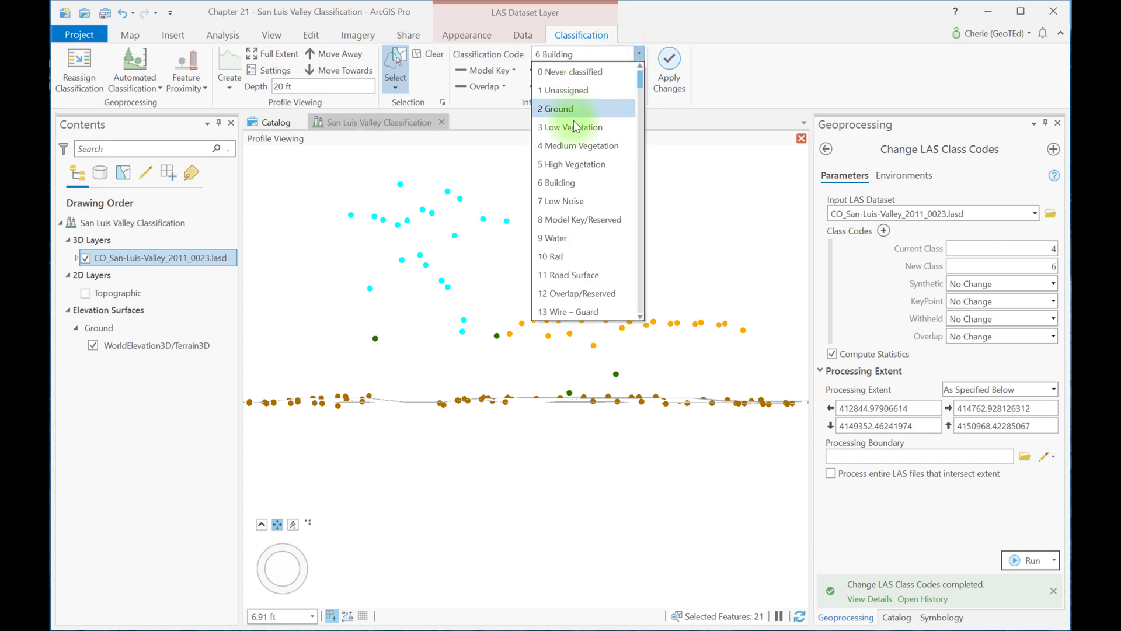
left_click(573, 147)
left_click(668, 63)
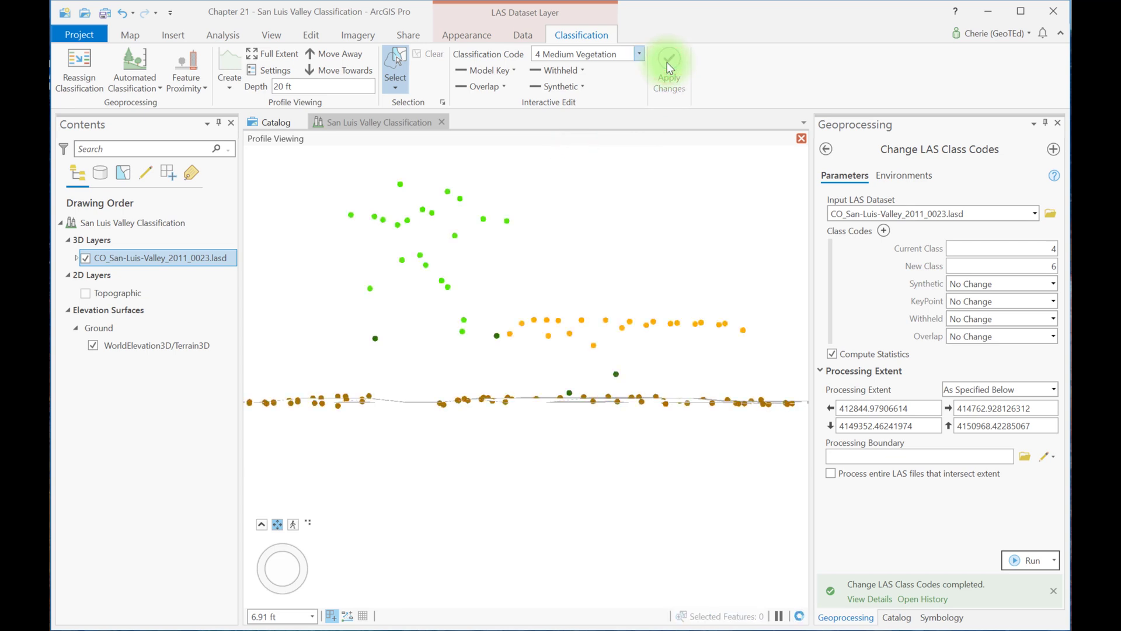
Recode the single stray dark green point to class 6 Building, then close the profile.
mouse_move(353, 314)
left_mouse_down()
mouse_move(426, 352)
mouse_move(464, 343)
mouse_move(450, 333)
left_mouse_up()
left_click(679, 58)
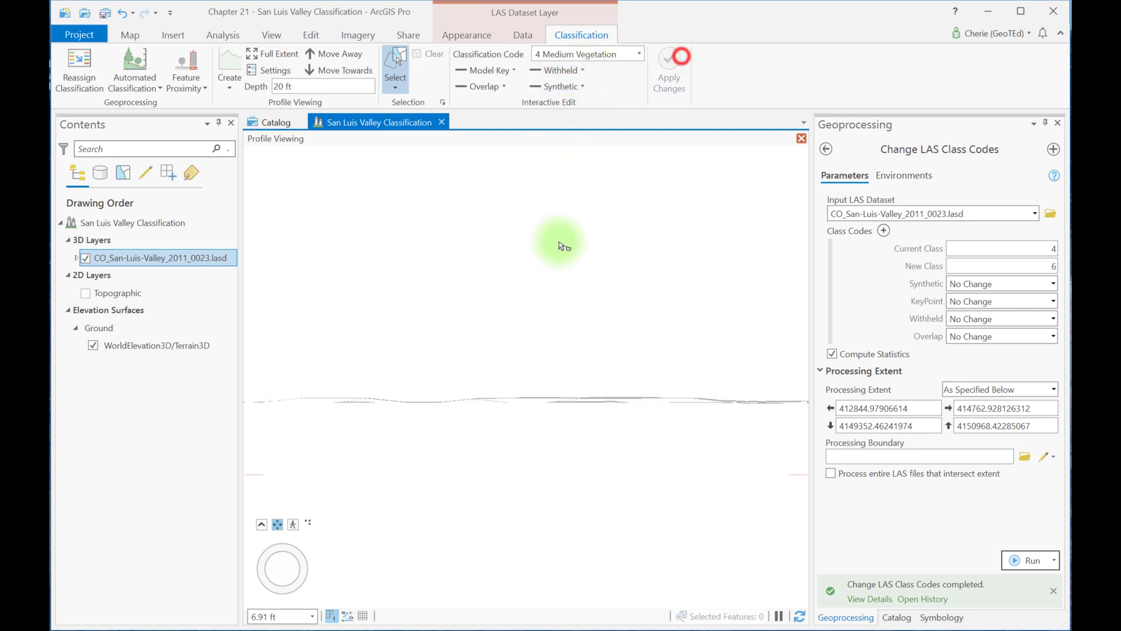
left_click(492, 325)
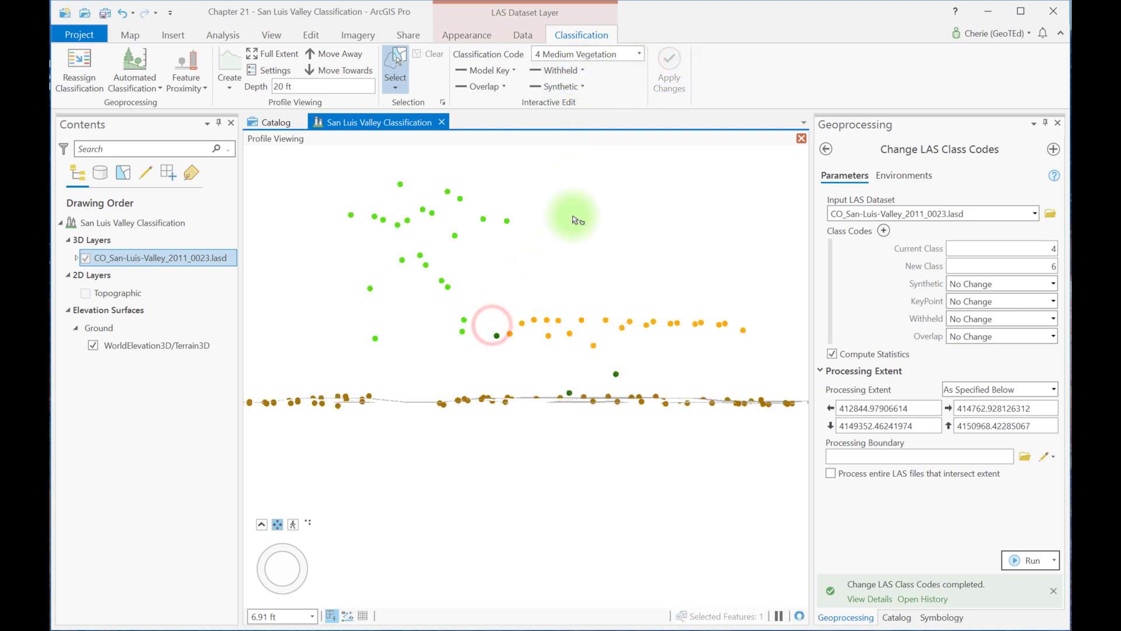
left_click(639, 54)
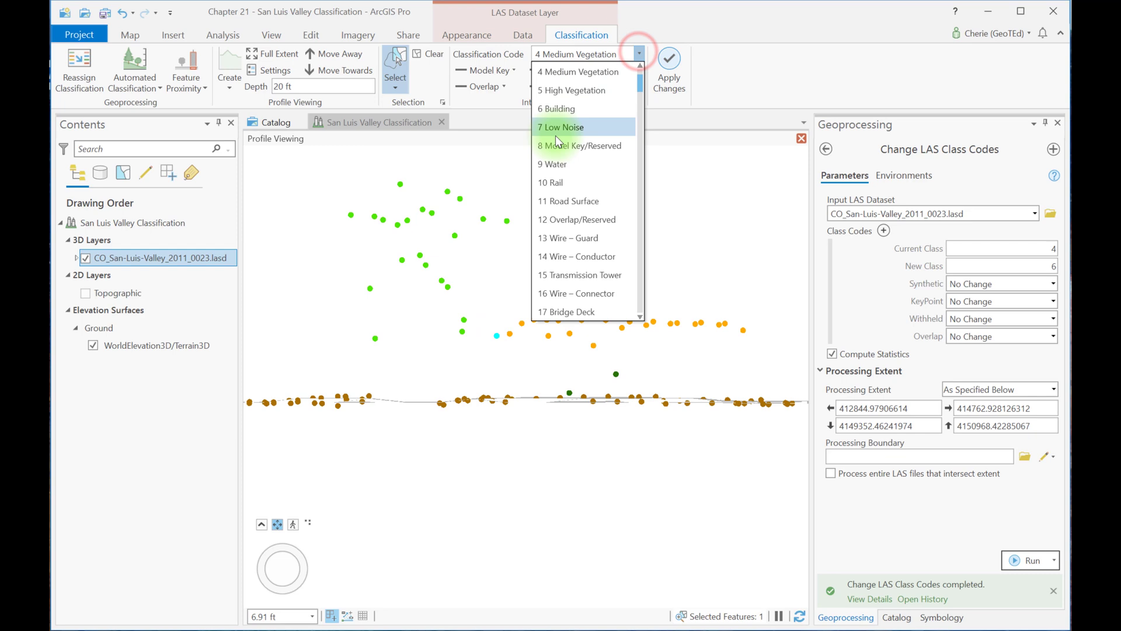
left_click(555, 108)
left_click(666, 62)
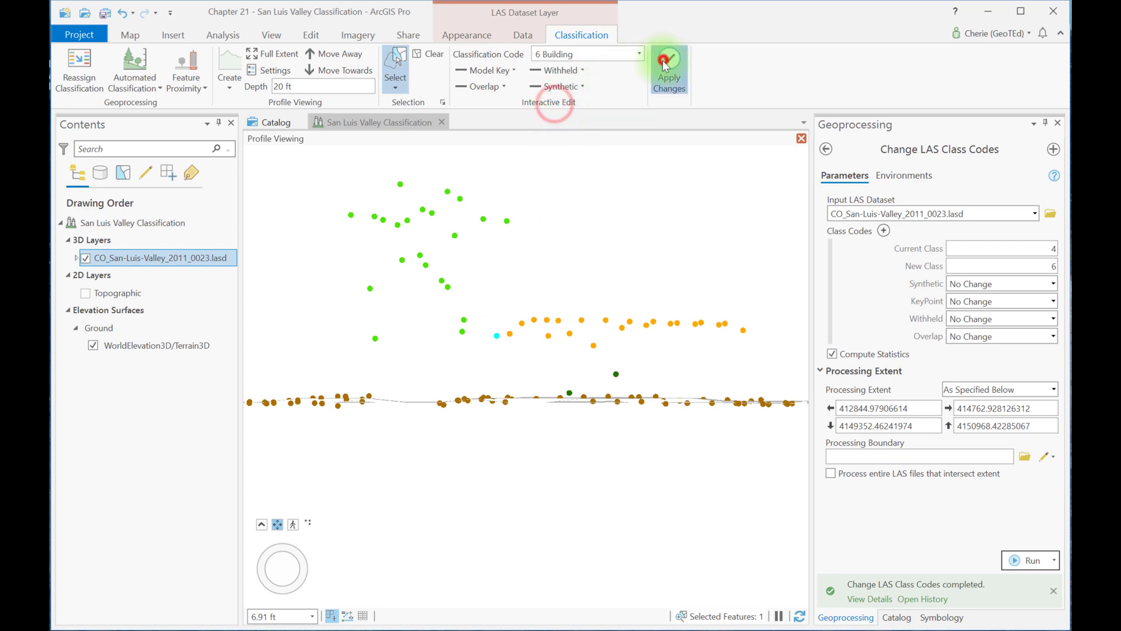
left_click(801, 139)
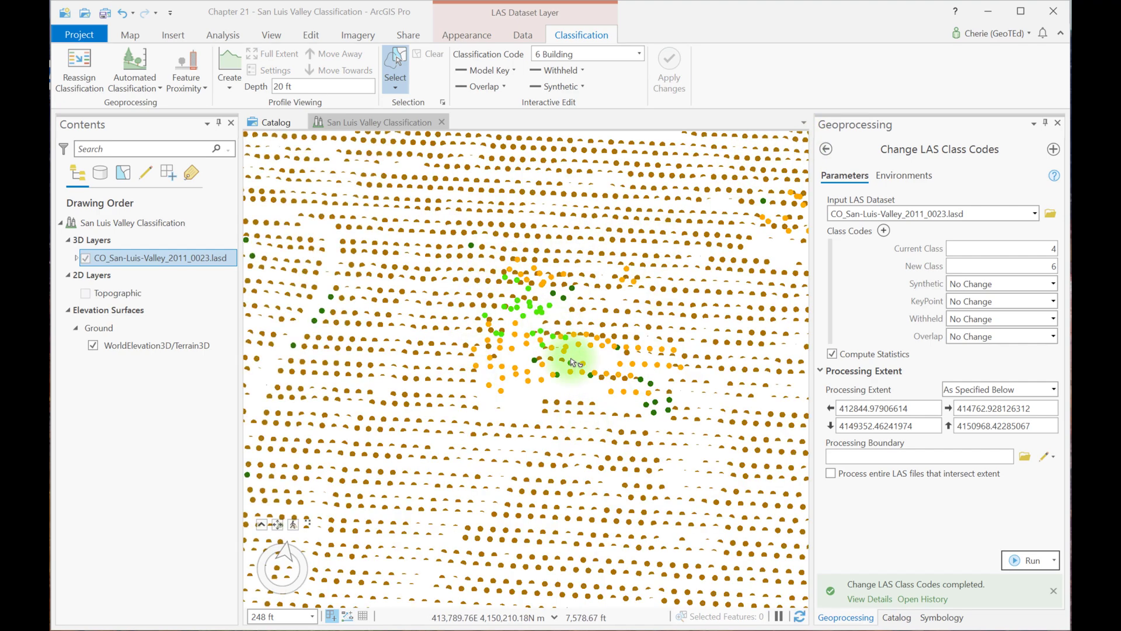
Pan the scene to another area and enter 6 as Current Class in Change LAS Class Codes.
scroll(571, 361, "up", 3)
scroll(572, 363, "down", 4)
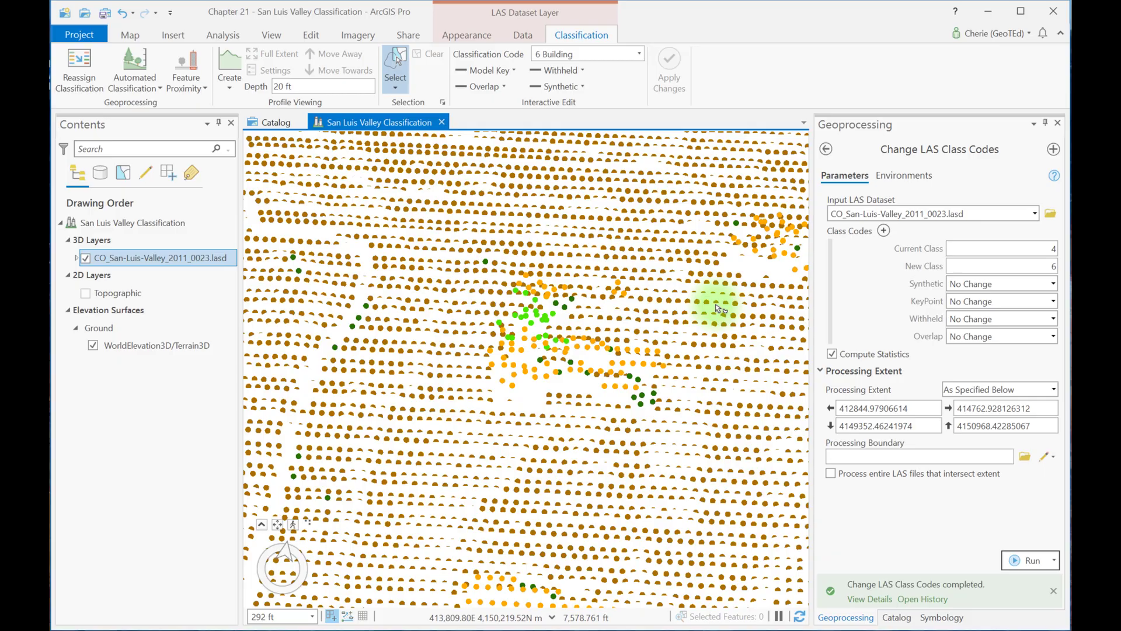
left_click_drag(717, 304, 456, 413)
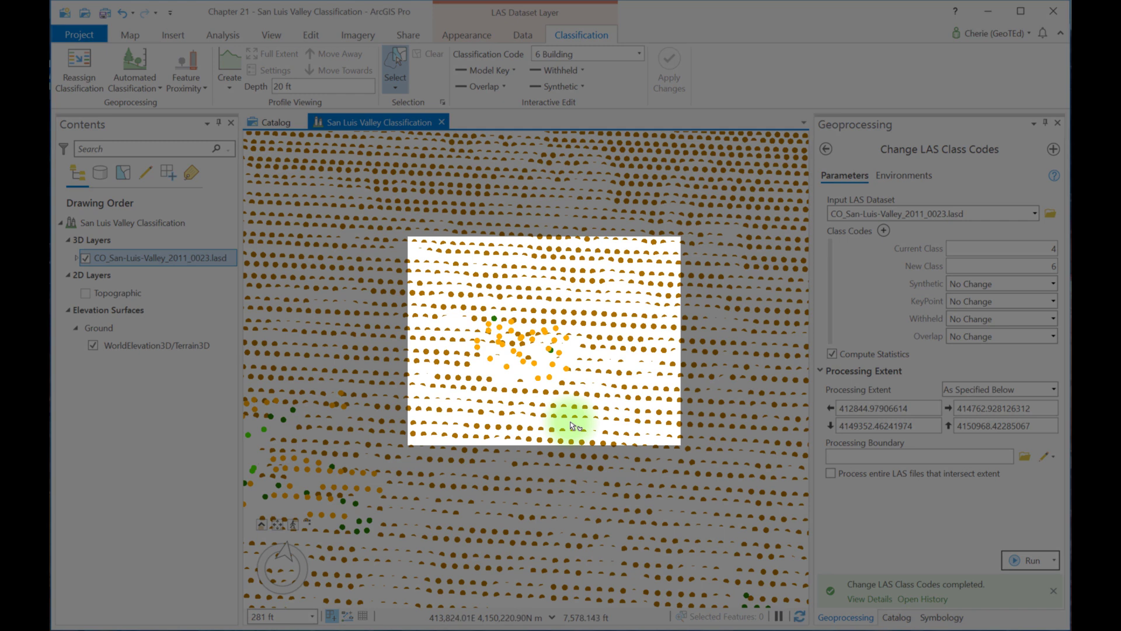
scroll(466, 336, "down", 2)
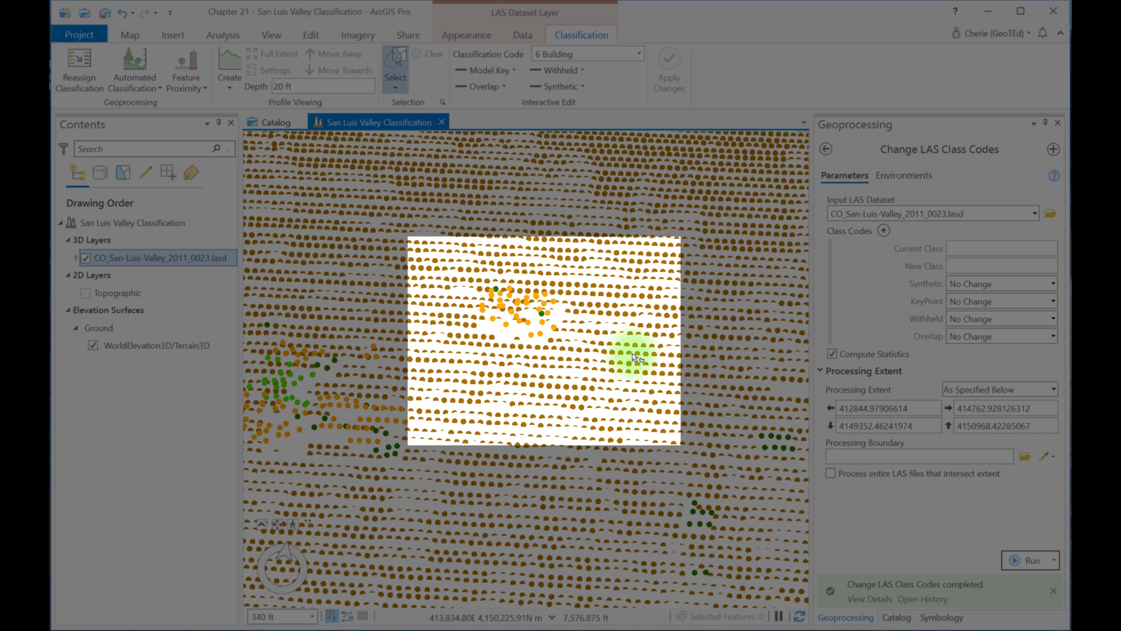
left_click(1042, 248)
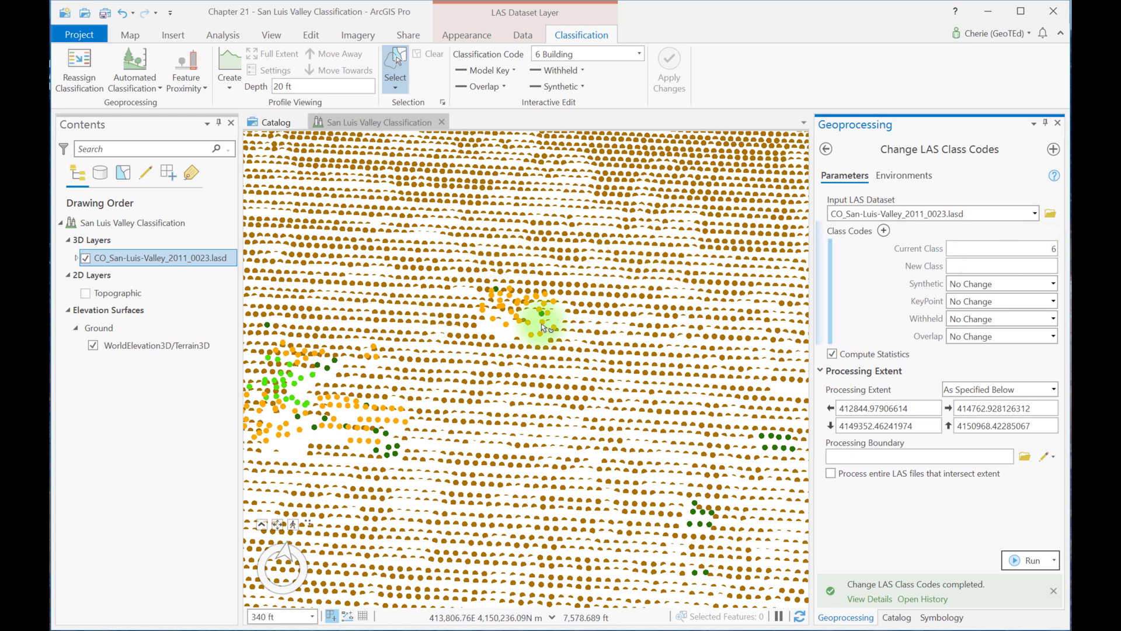
Set Processing Extent to Default and start drawing a polygon Processing Boundary.
left_click(1053, 267)
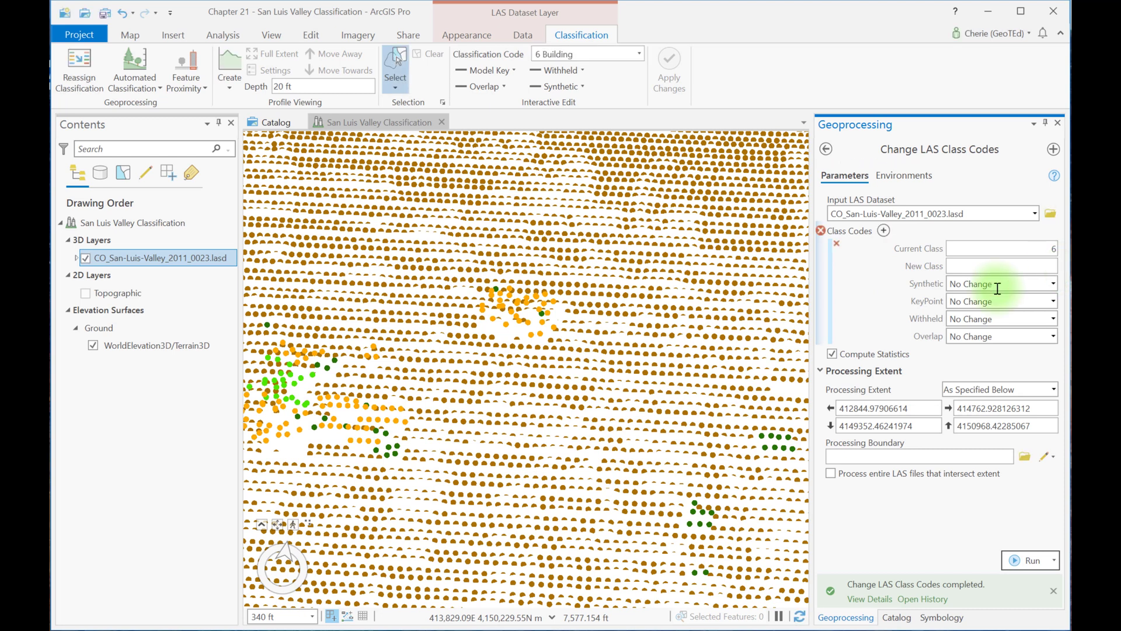
left_click(1053, 391)
left_click(977, 404)
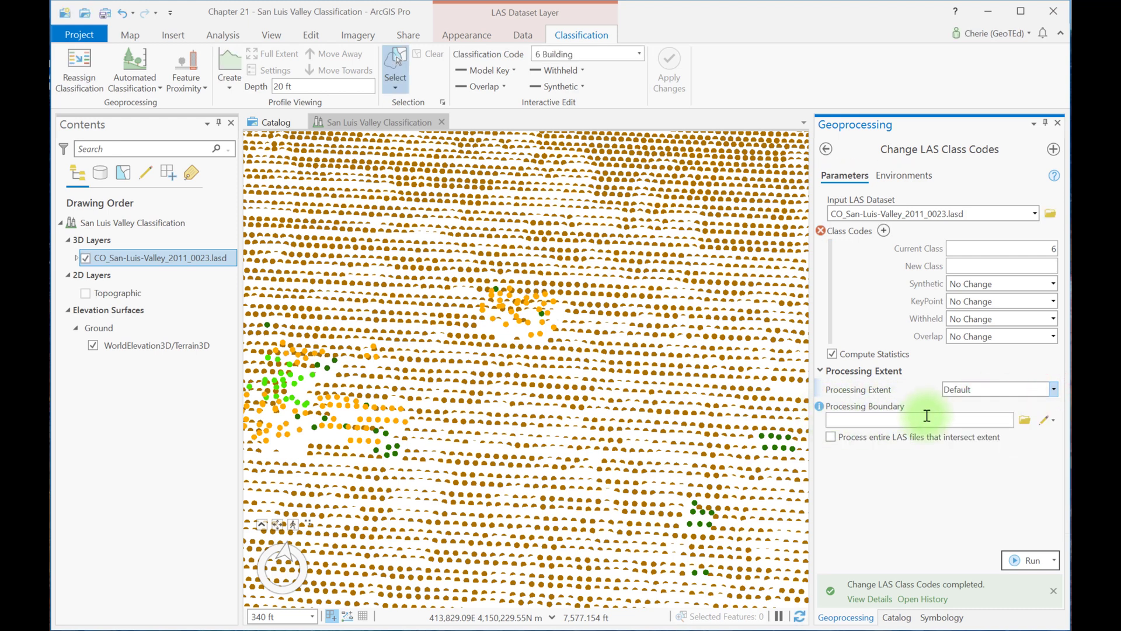
left_click(1043, 421)
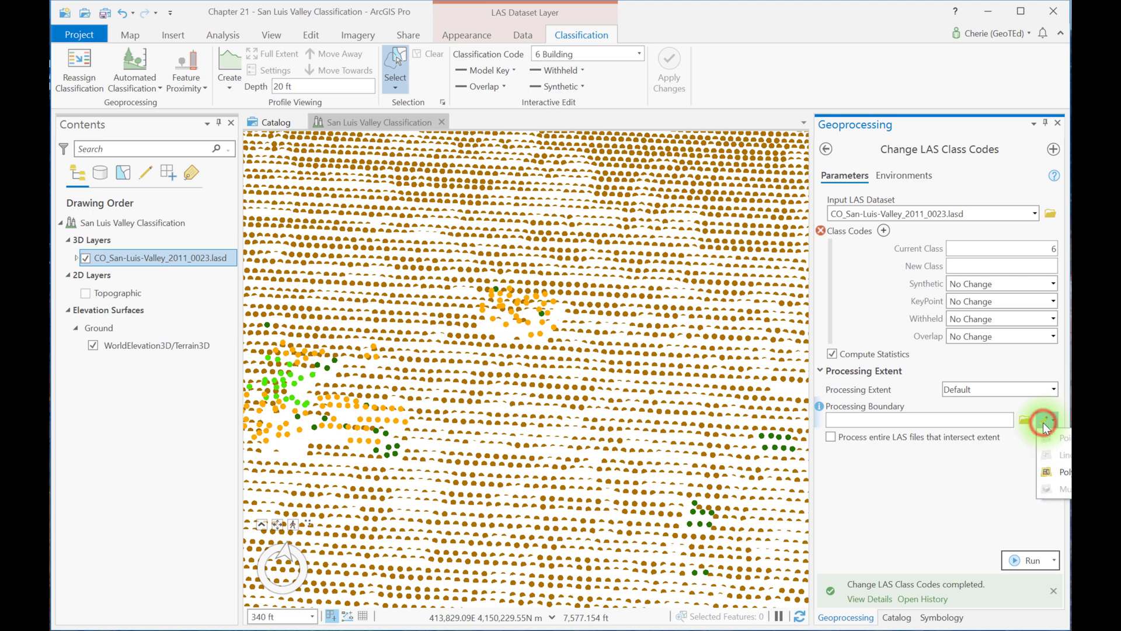
left_click(1054, 473)
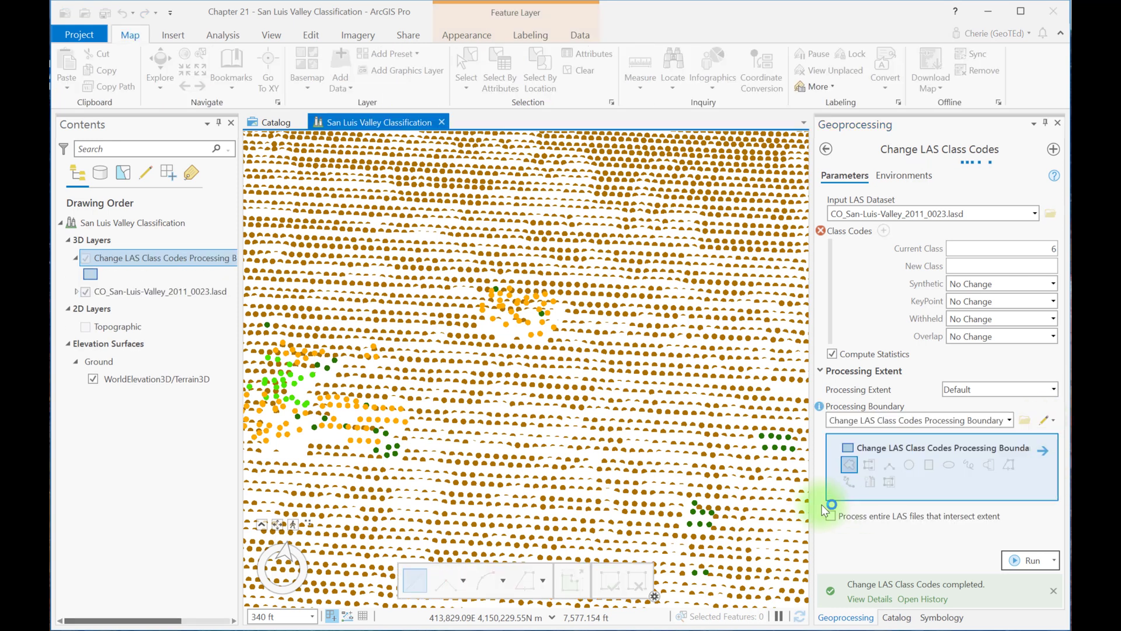
Trace a seven-vertex polygon around the orange cluster and double-click to close it.
left_click(464, 317)
left_click(486, 345)
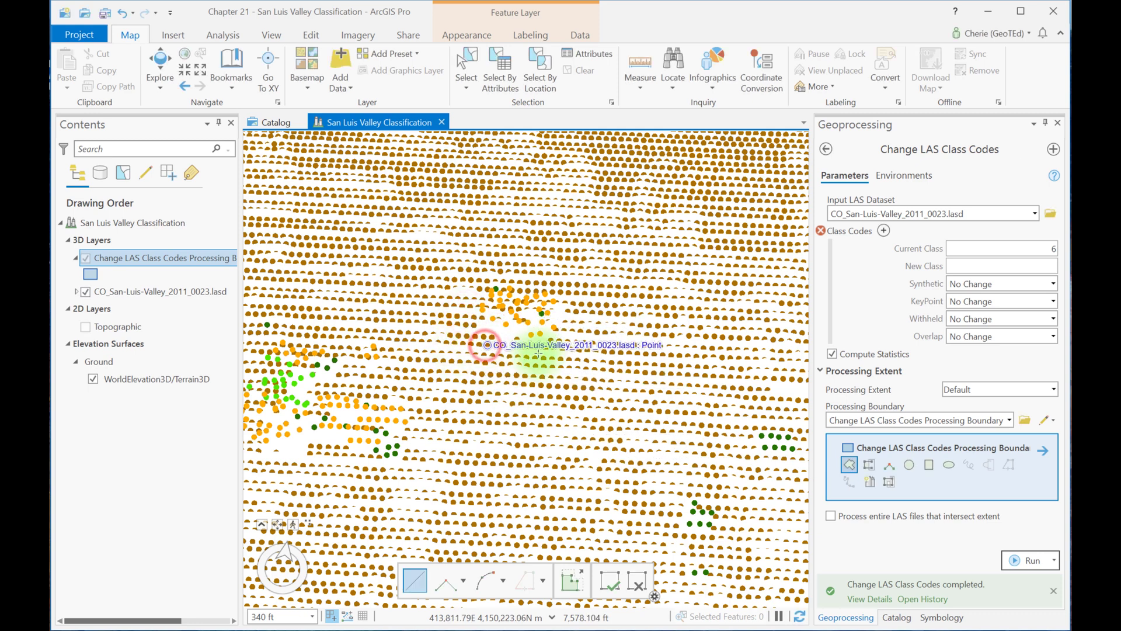
left_click(535, 358)
left_click(580, 332)
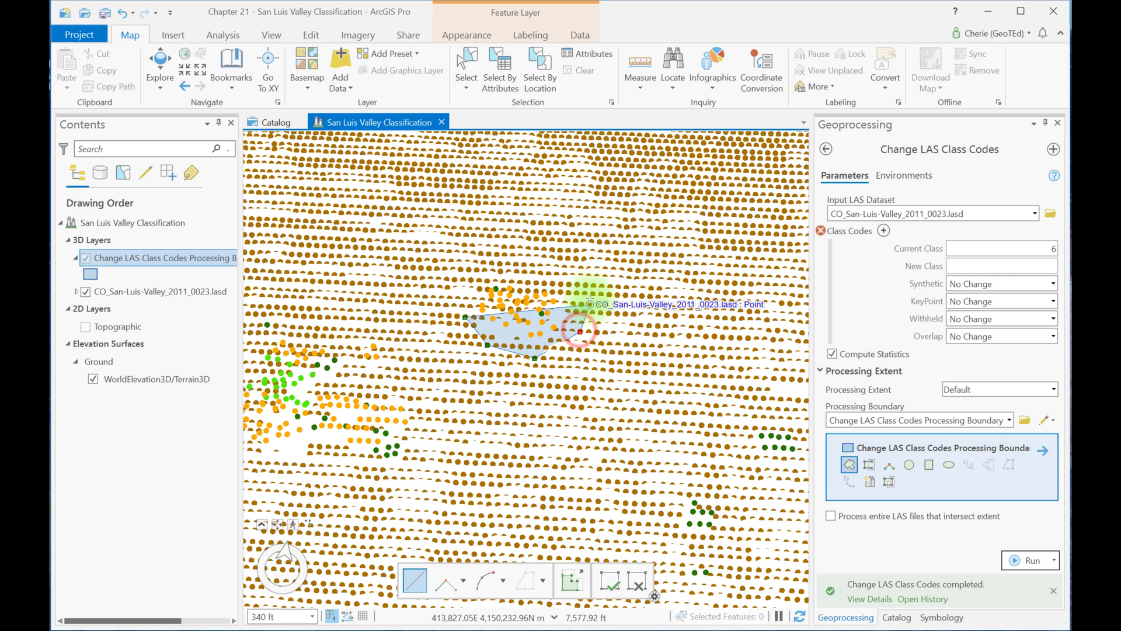
left_click(584, 284)
left_click(542, 266)
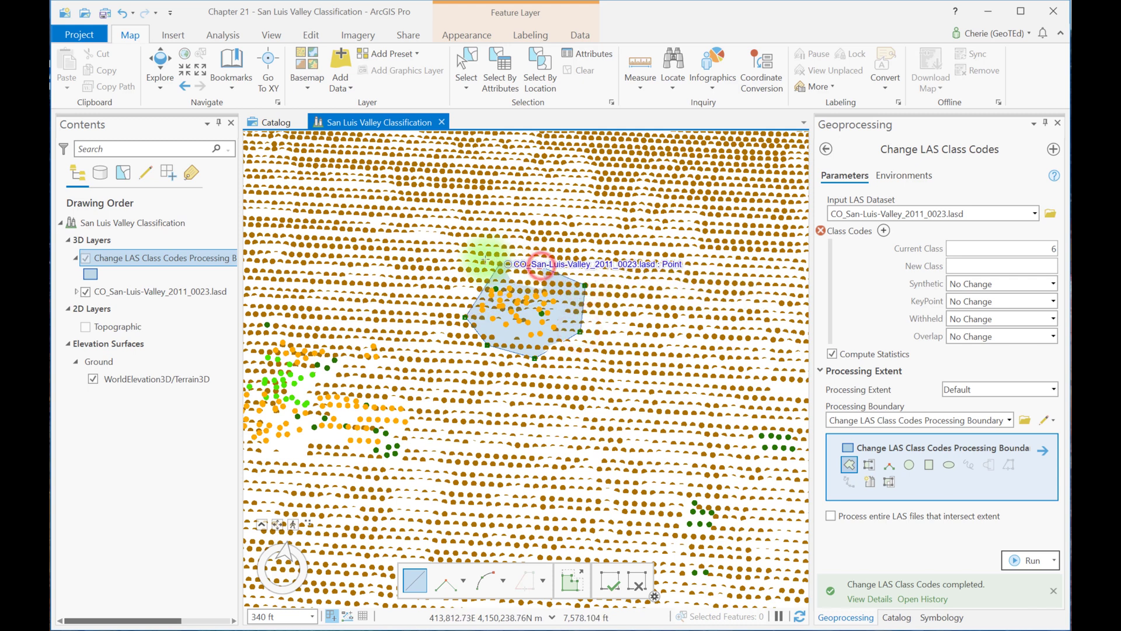
double_click(480, 261)
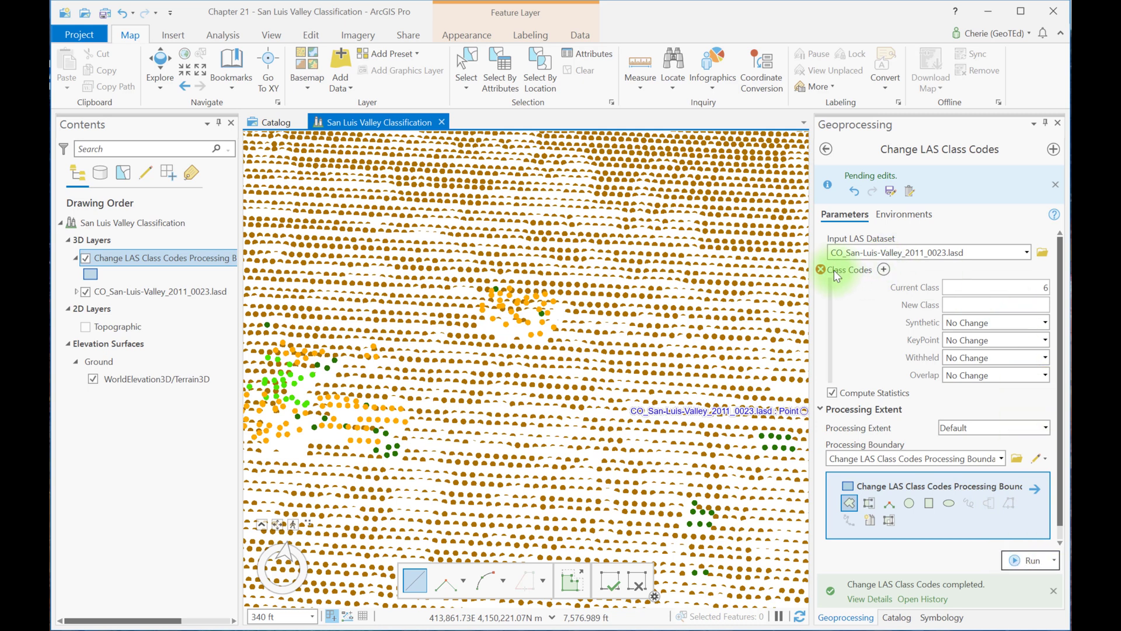
Set New Class to 4 for Current Class 6 and run Change LAS Class Codes.
left_click(1043, 302)
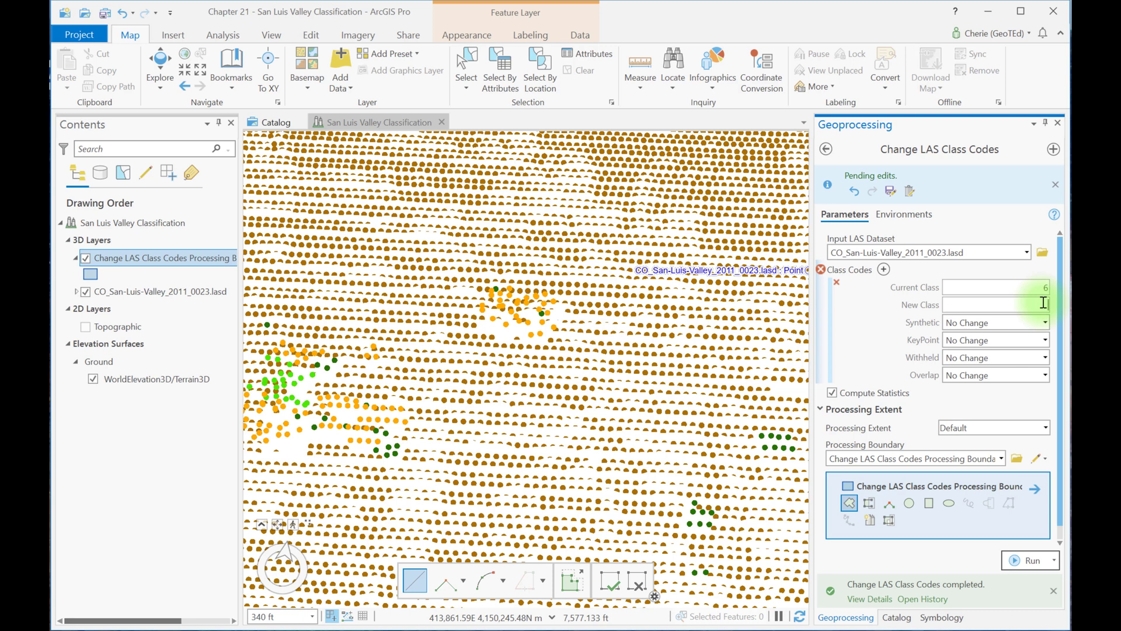
type("4")
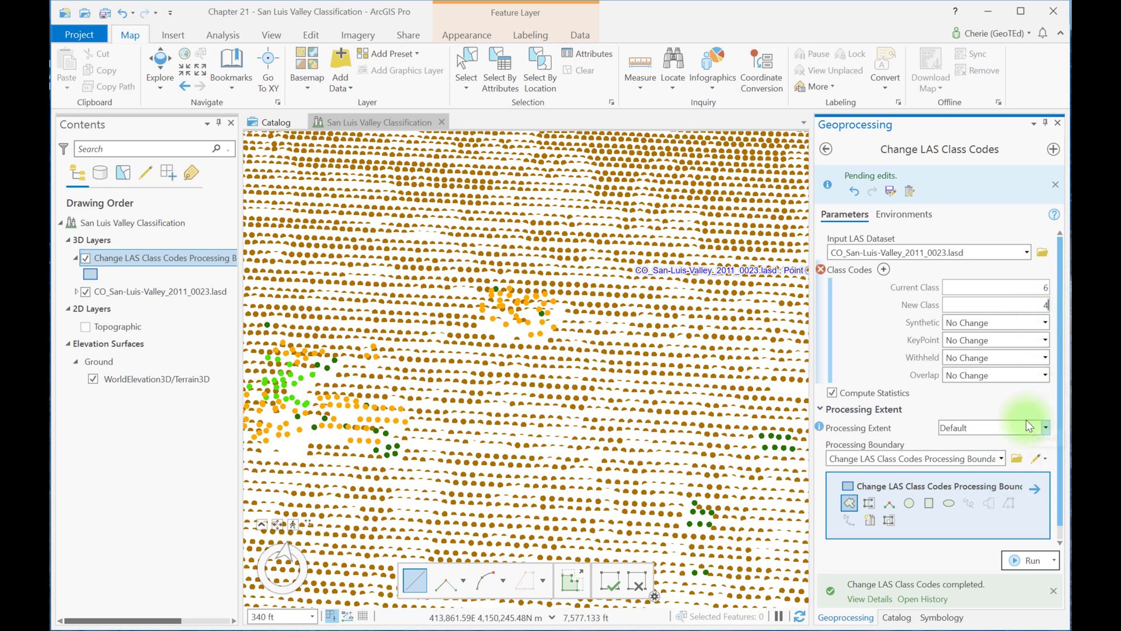
left_click(1021, 564)
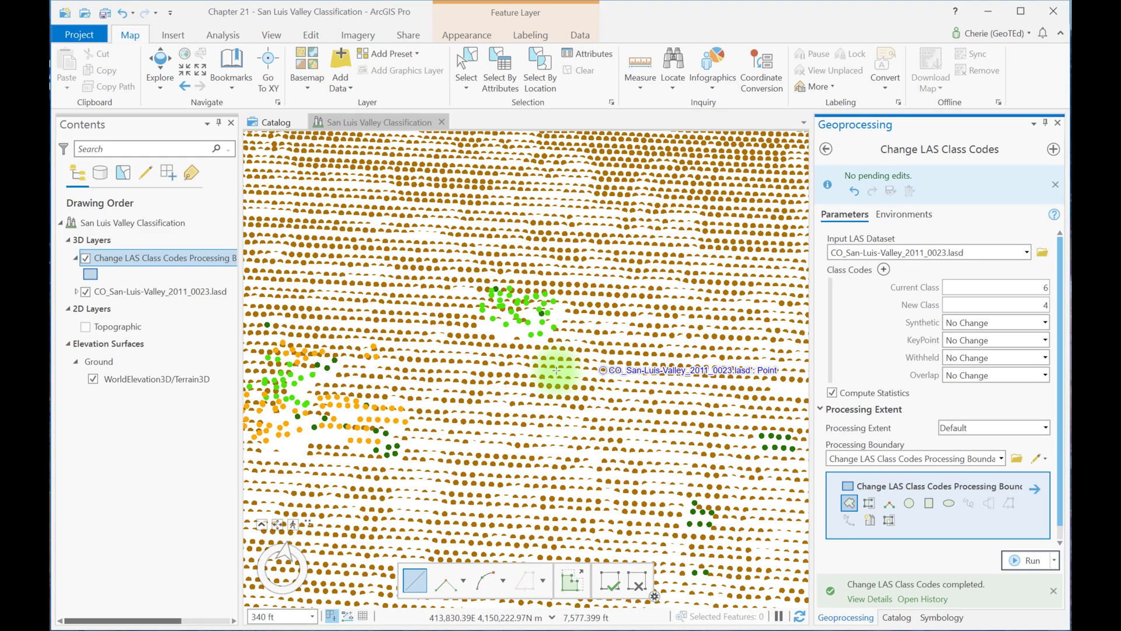
Pan to the scattered-tree area and open 3D Proximity for the CO_San-Luis-Valley_2011_0023.lasd layer.
scroll(560, 369, "up", 2)
scroll(564, 369, "down", 3)
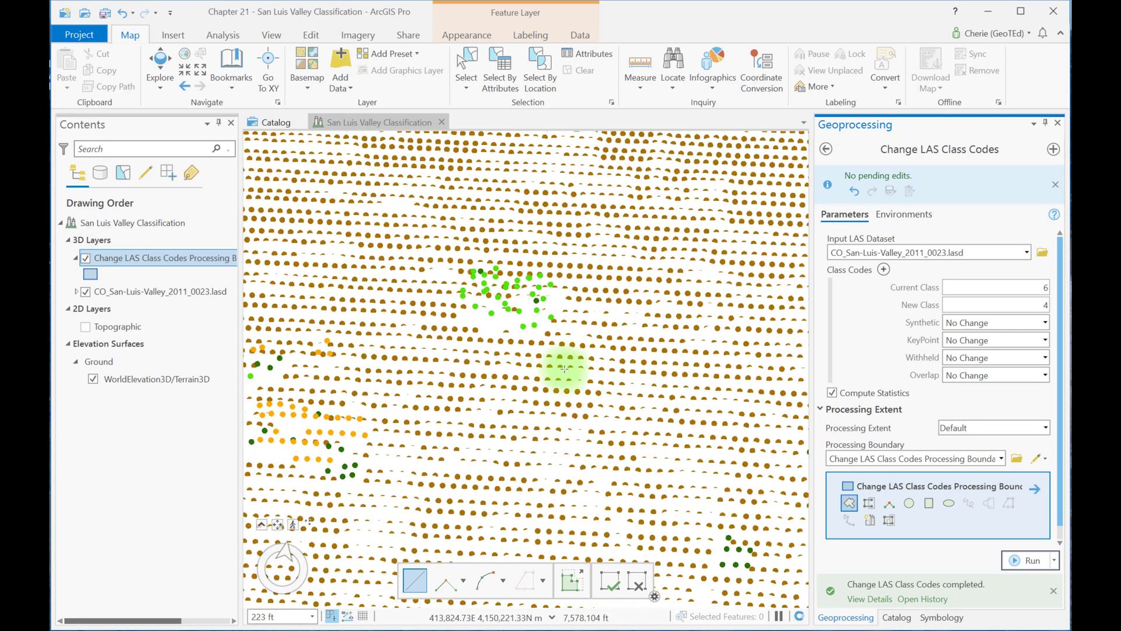
left_click_drag(564, 369, 1013, 407)
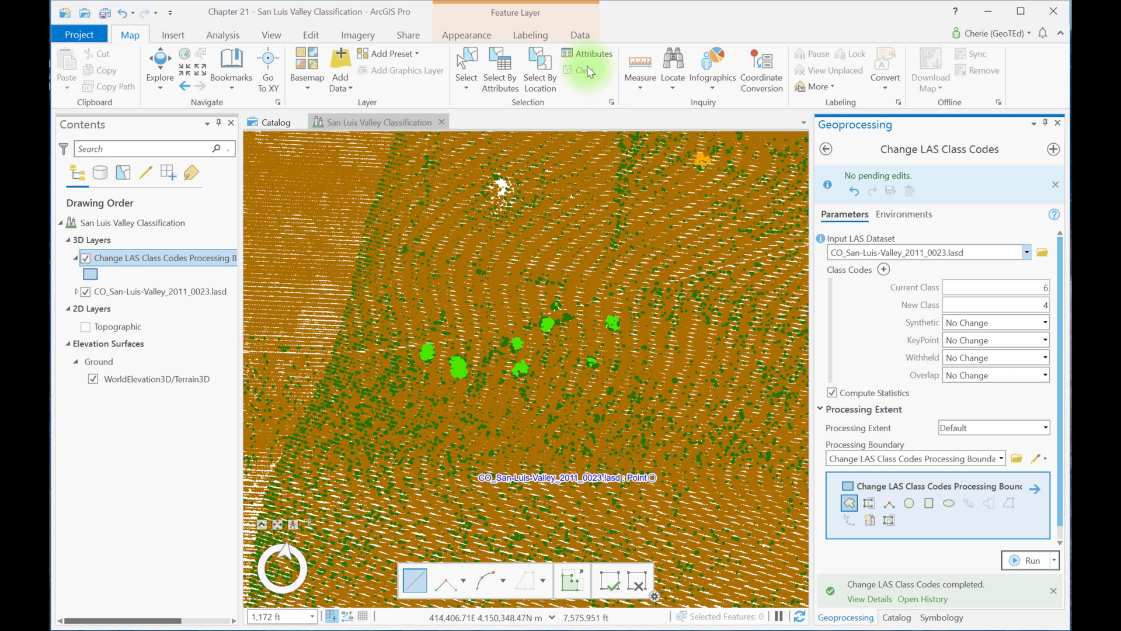
left_click(136, 291)
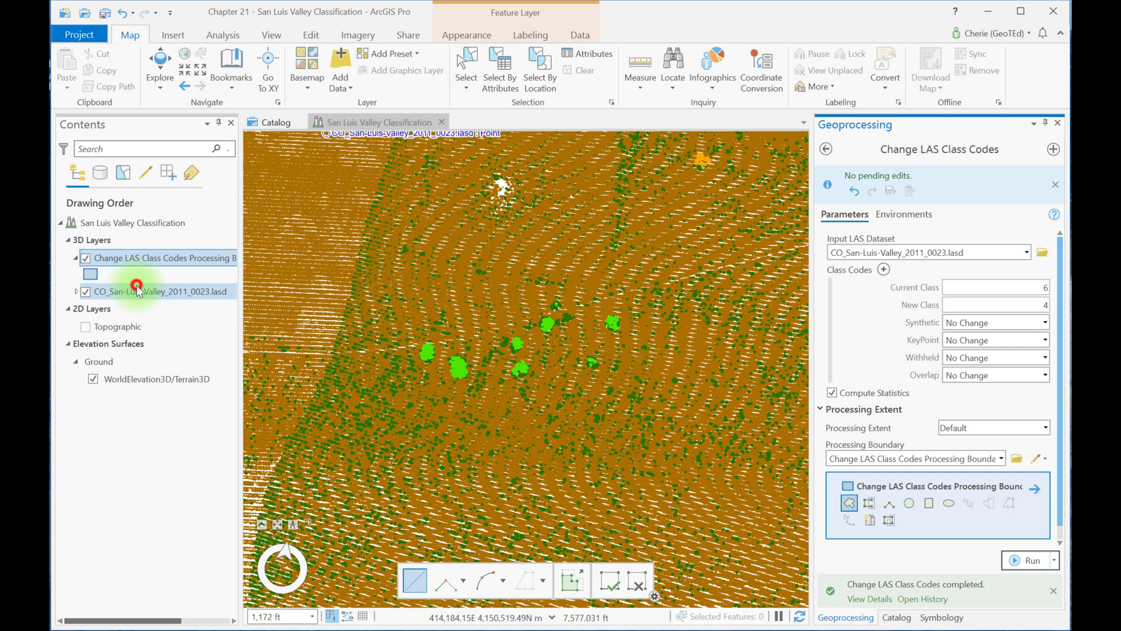
left_click(578, 35)
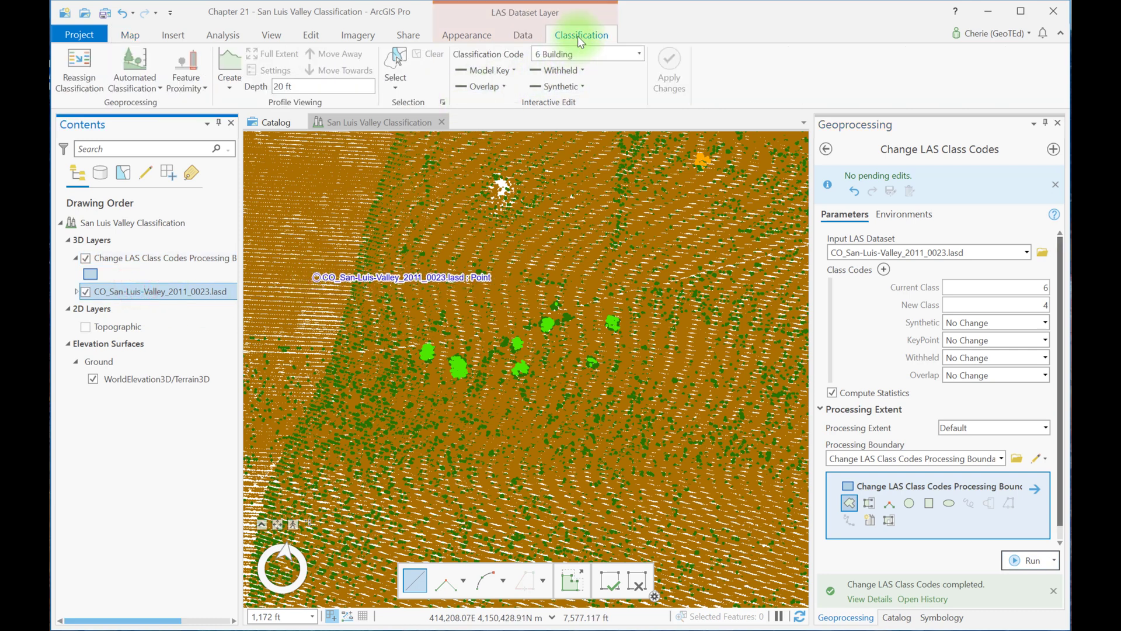
left_click(188, 69)
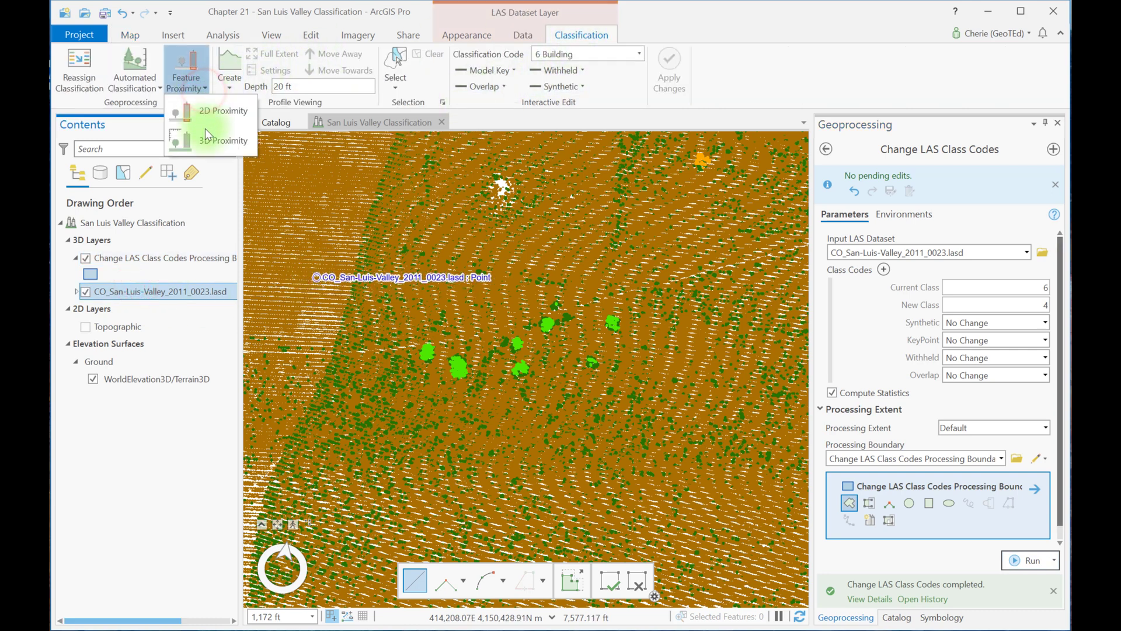
left_click(205, 140)
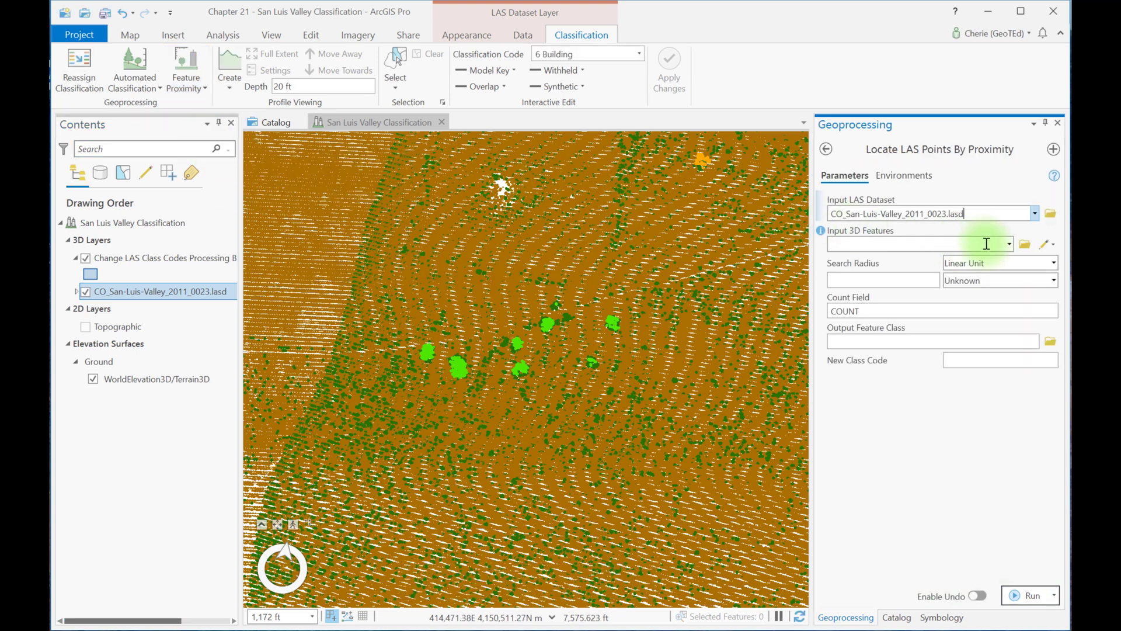
Create a new point layer as Input 3D Features and sketch points on the tree clusters.
left_click(1047, 249)
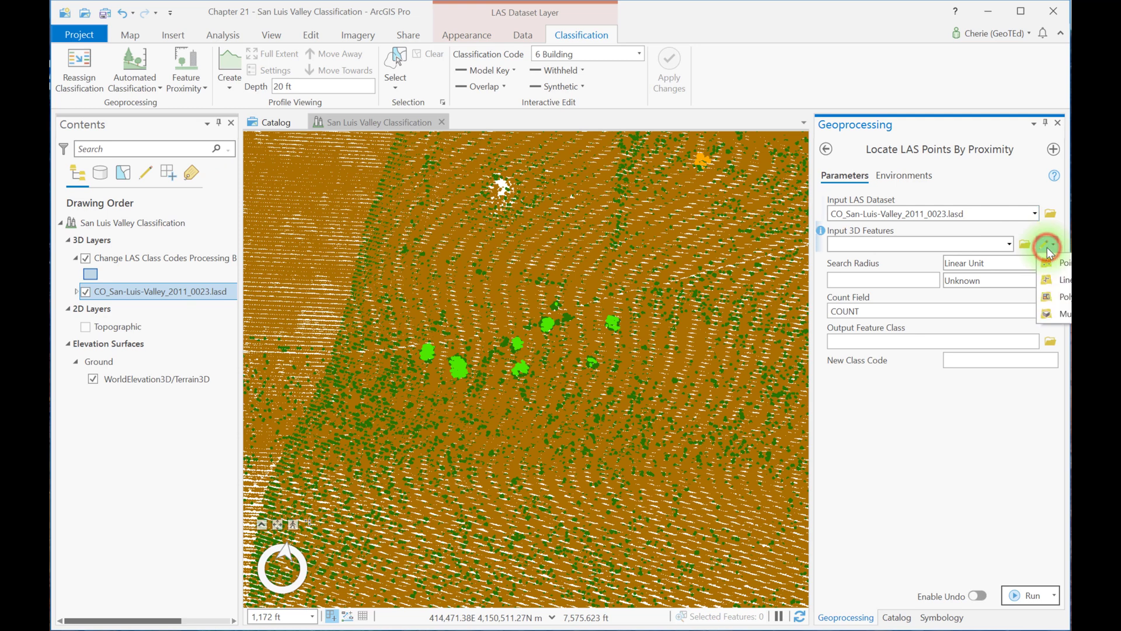
left_click(1052, 261)
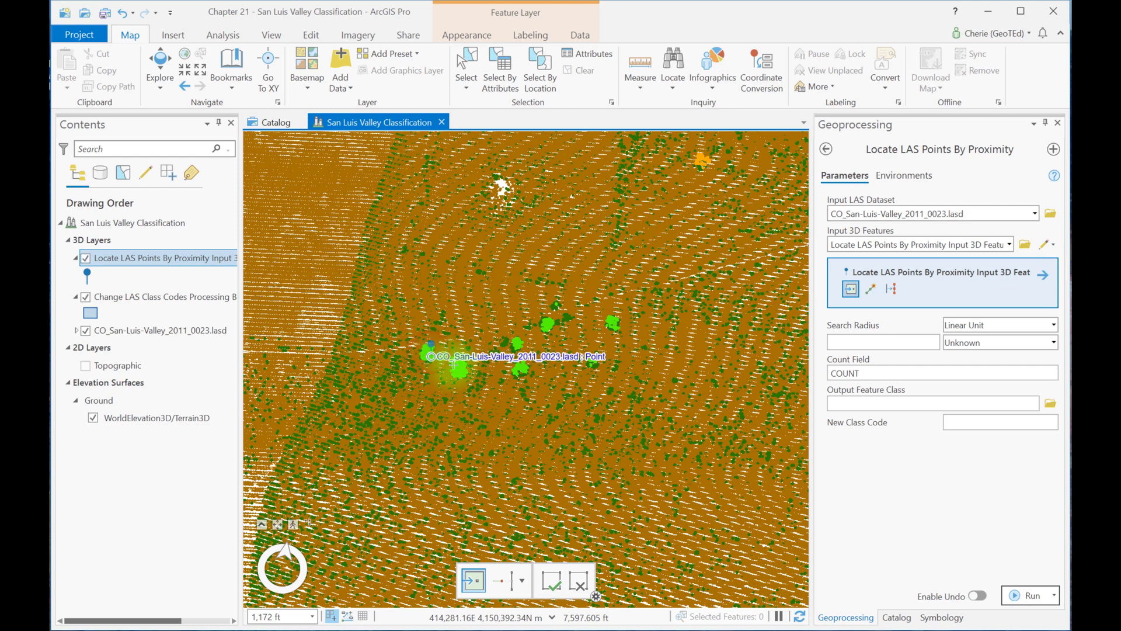
left_click(520, 368)
left_click(518, 344)
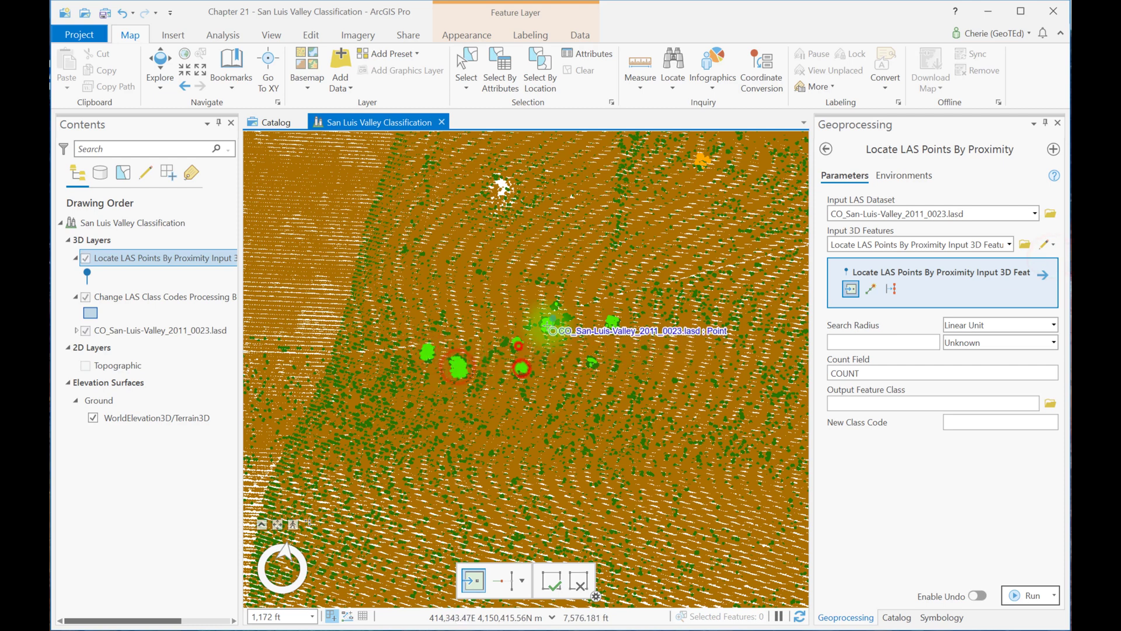
left_click(546, 325)
left_click(591, 361)
left_click(612, 322)
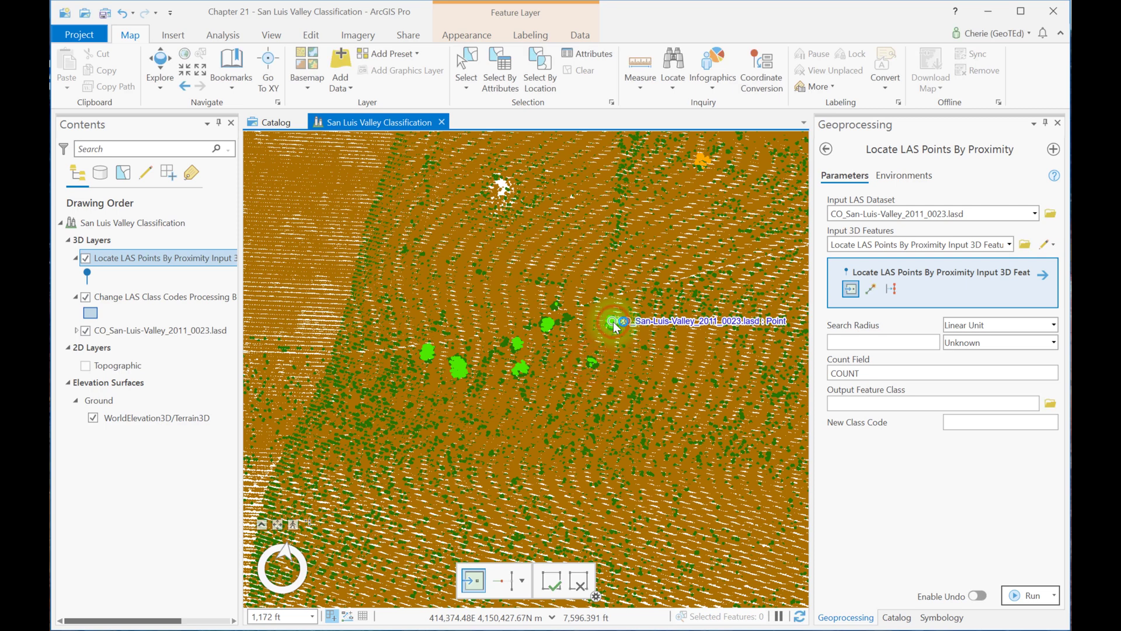
left_click(555, 579)
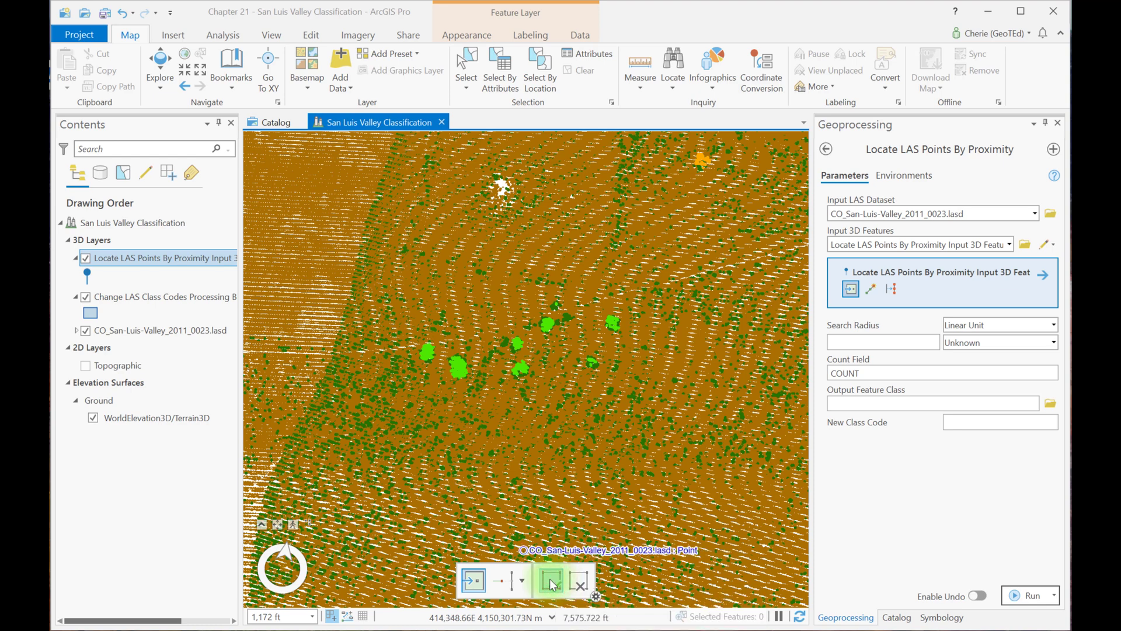
Check the new point layer's attribute table for the 7 points, then close it.
right_click(189, 258)
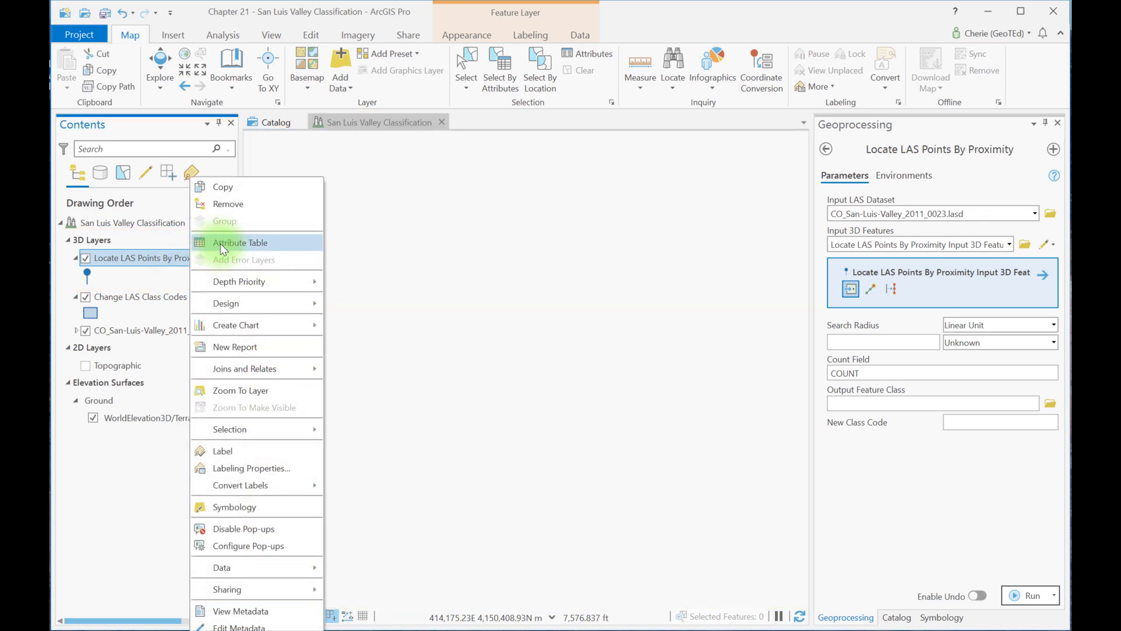
left_click(221, 246)
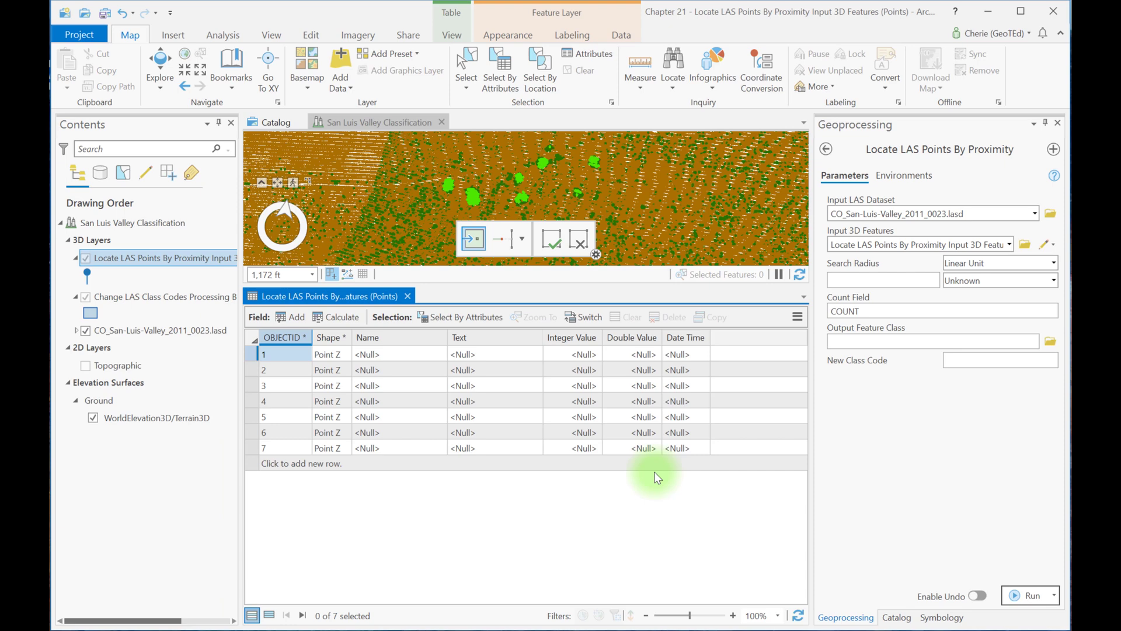
left_click(407, 296)
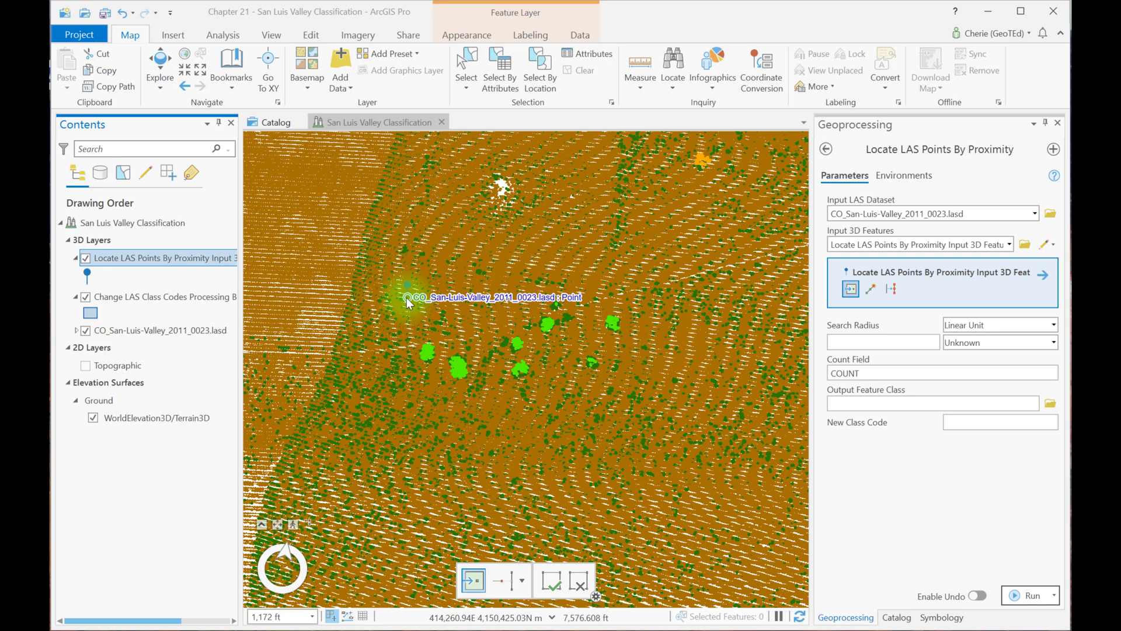
Run Set LAS Class Codes Using Features on the sketched points with Buffer Distance 2 and New Class 5.
left_click(182, 330)
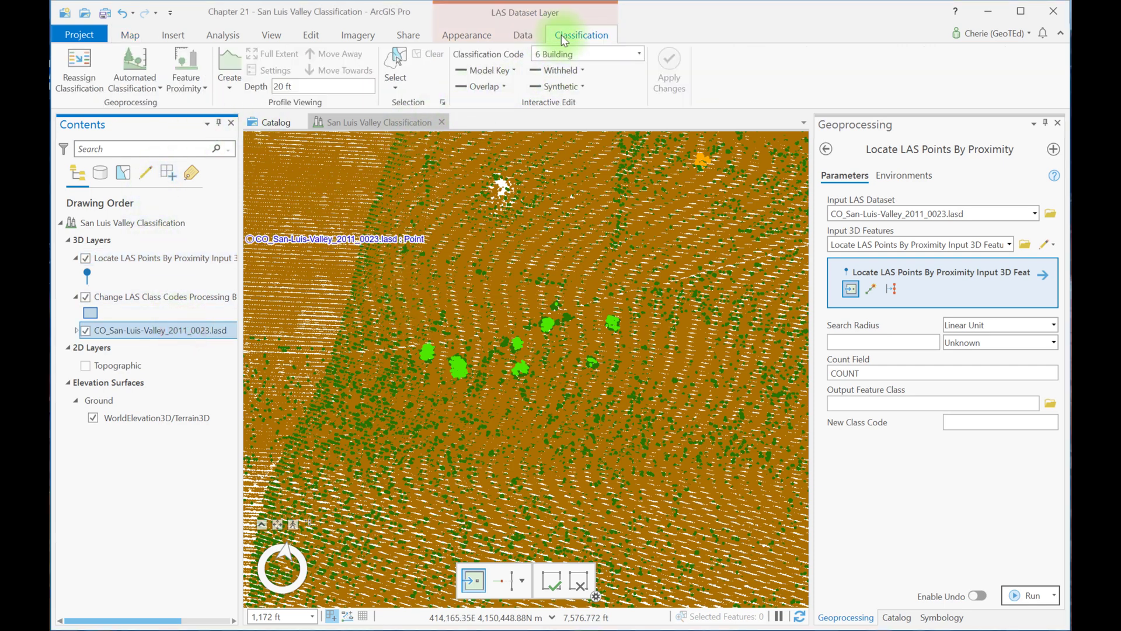
left_click(206, 90)
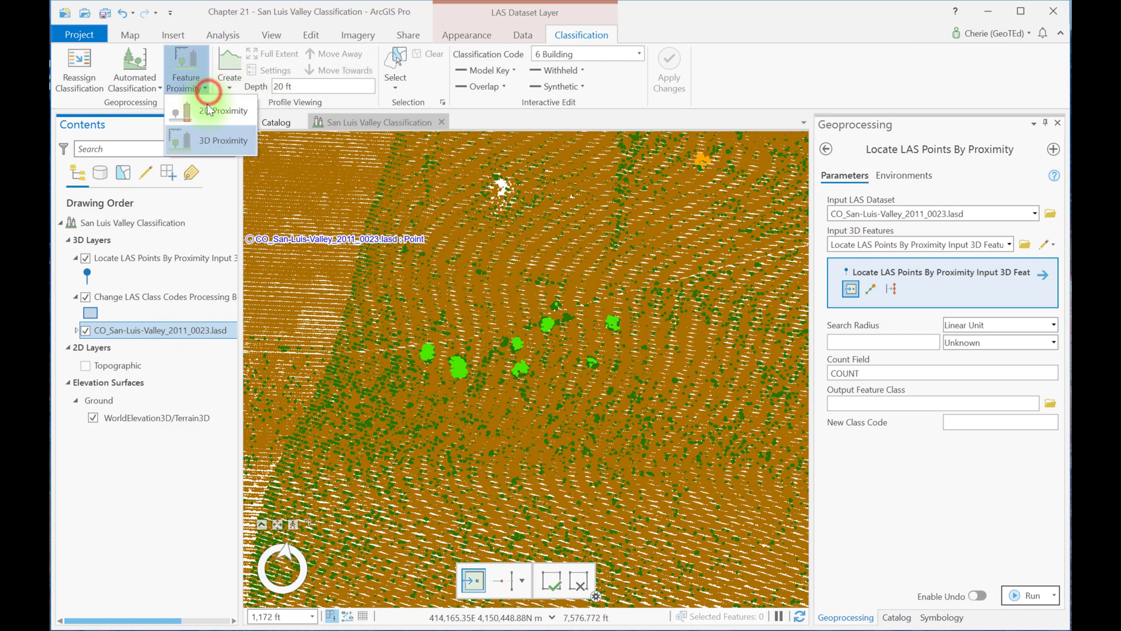
left_click(207, 111)
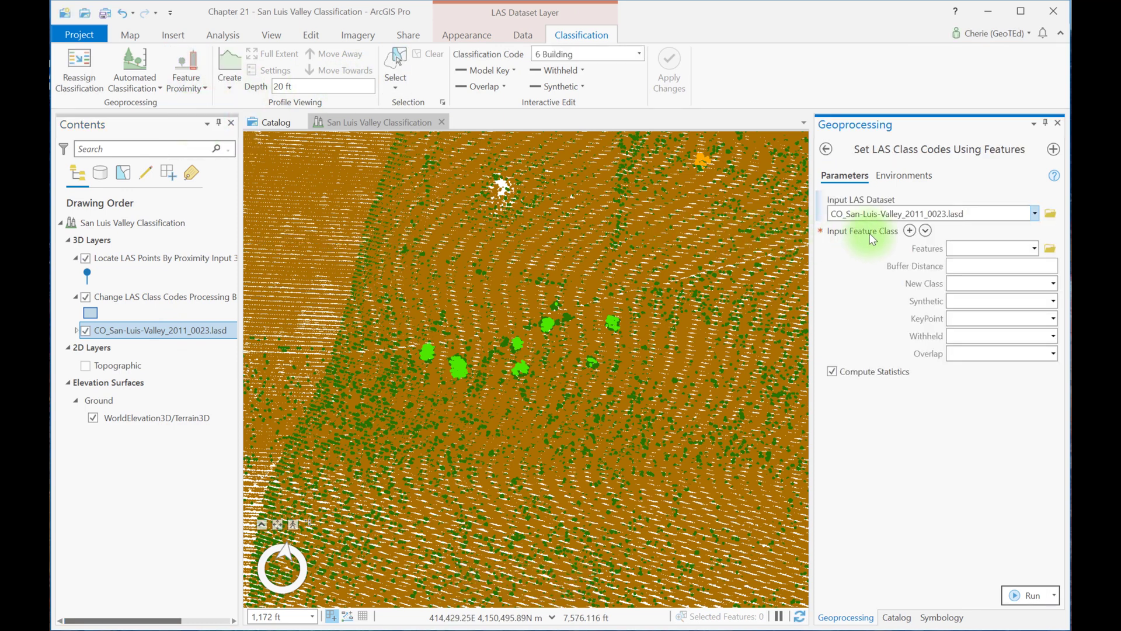
left_click(1033, 249)
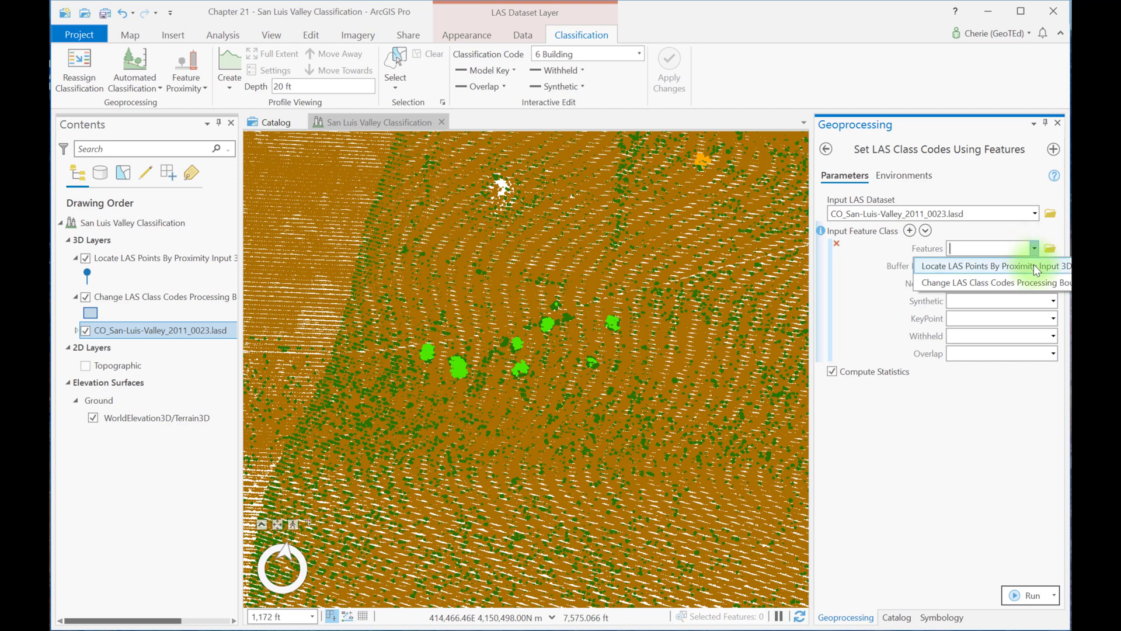
left_click(1034, 264)
left_click(1051, 268)
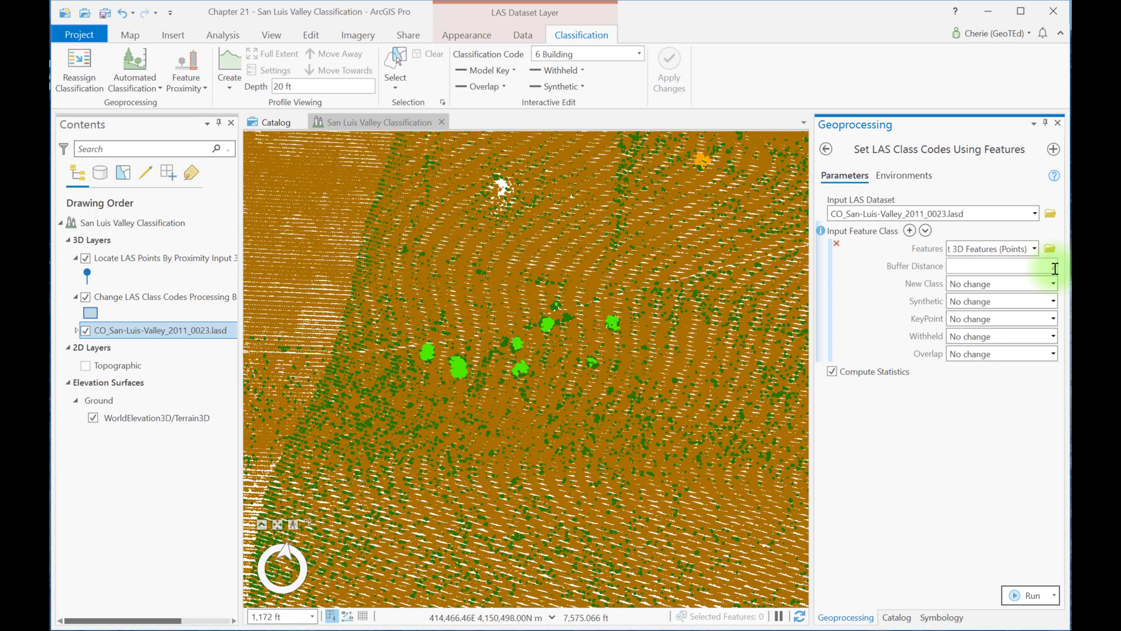
type("2")
left_click(1054, 284)
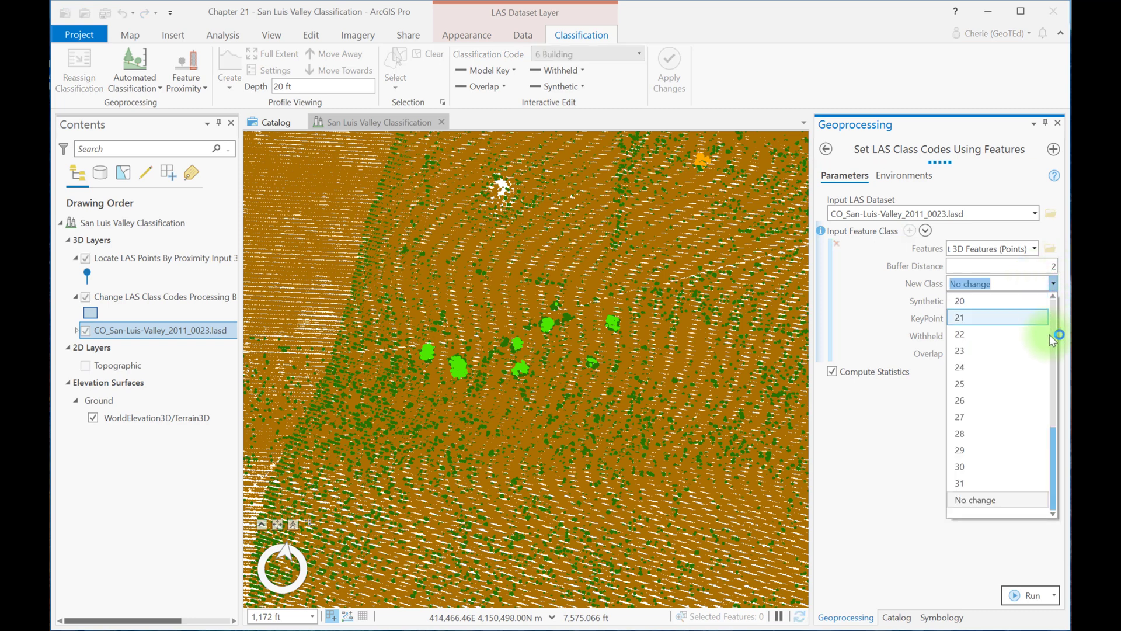
left_click_drag(1056, 447, 1060, 328)
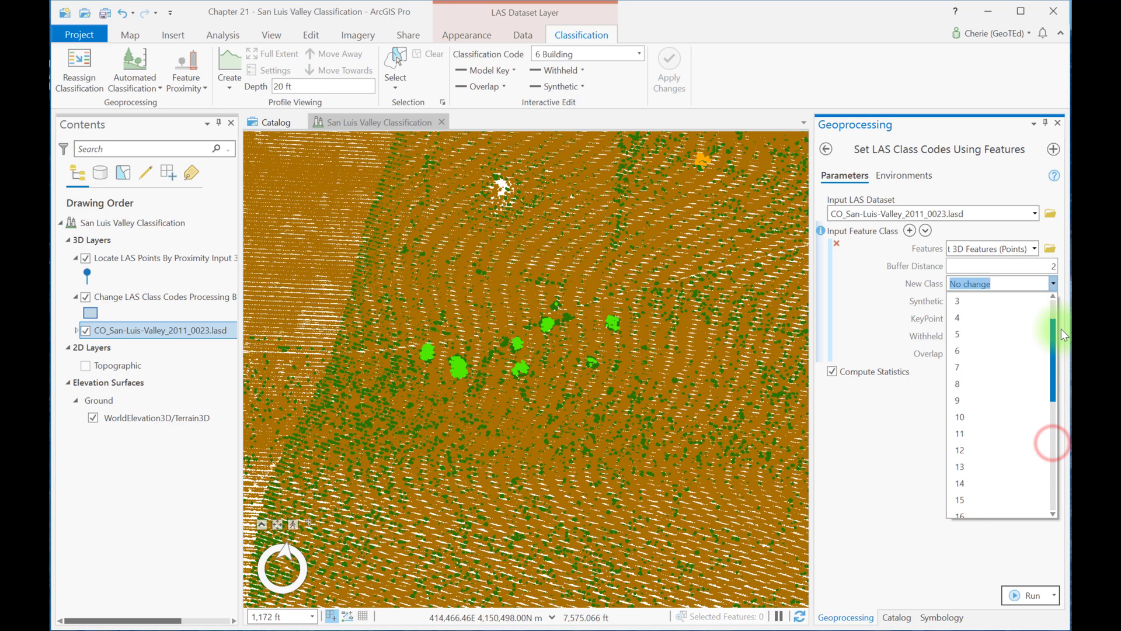
left_click(1023, 367)
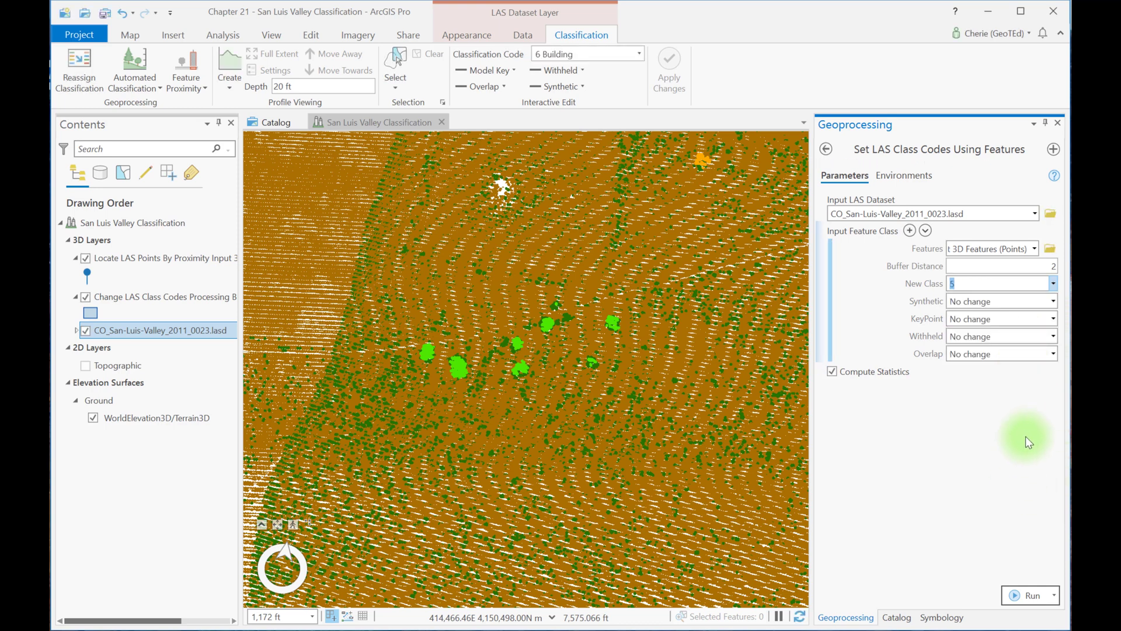
left_click(1020, 592)
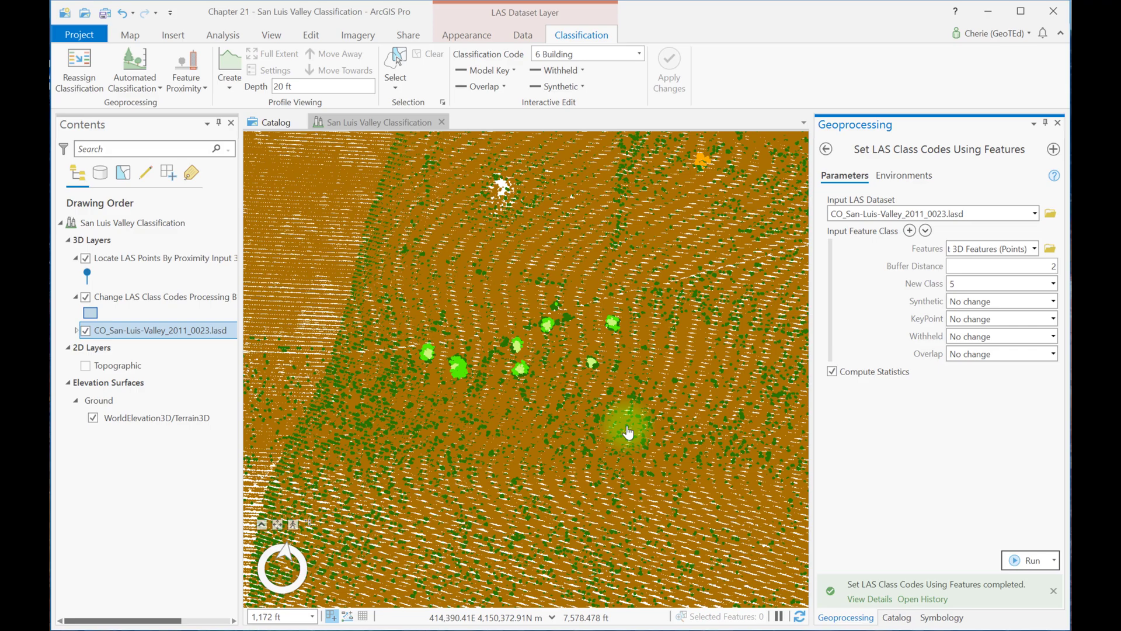
Change Buffer Distance from 2 to 3 and rerun Set LAS Class Codes Using Features.
scroll(627, 433, "up", 5)
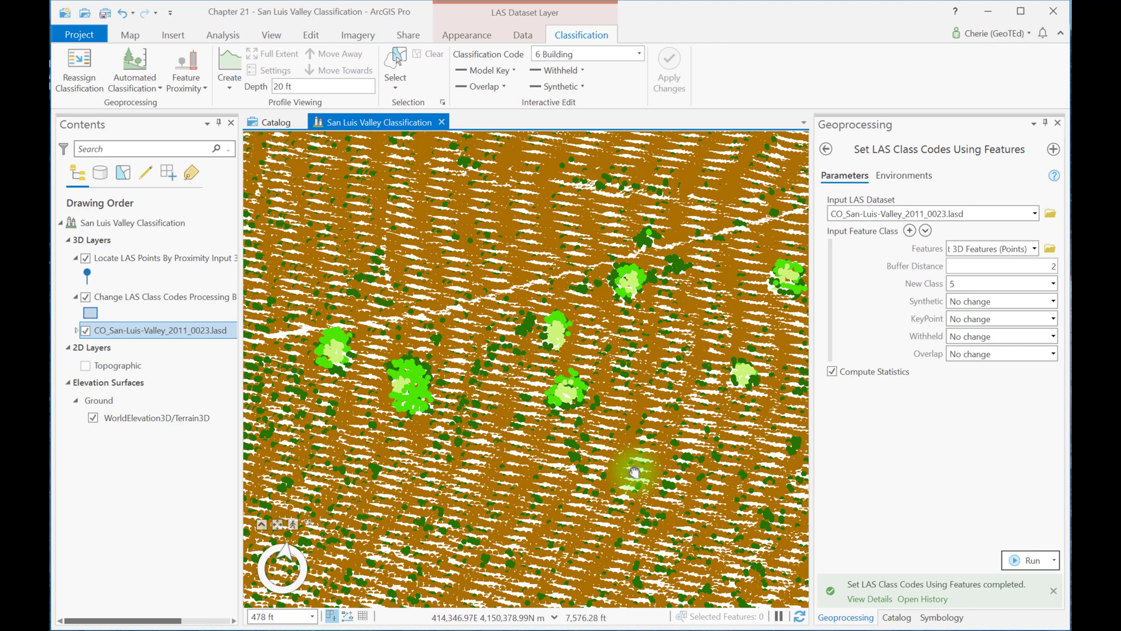
left_click(1049, 269)
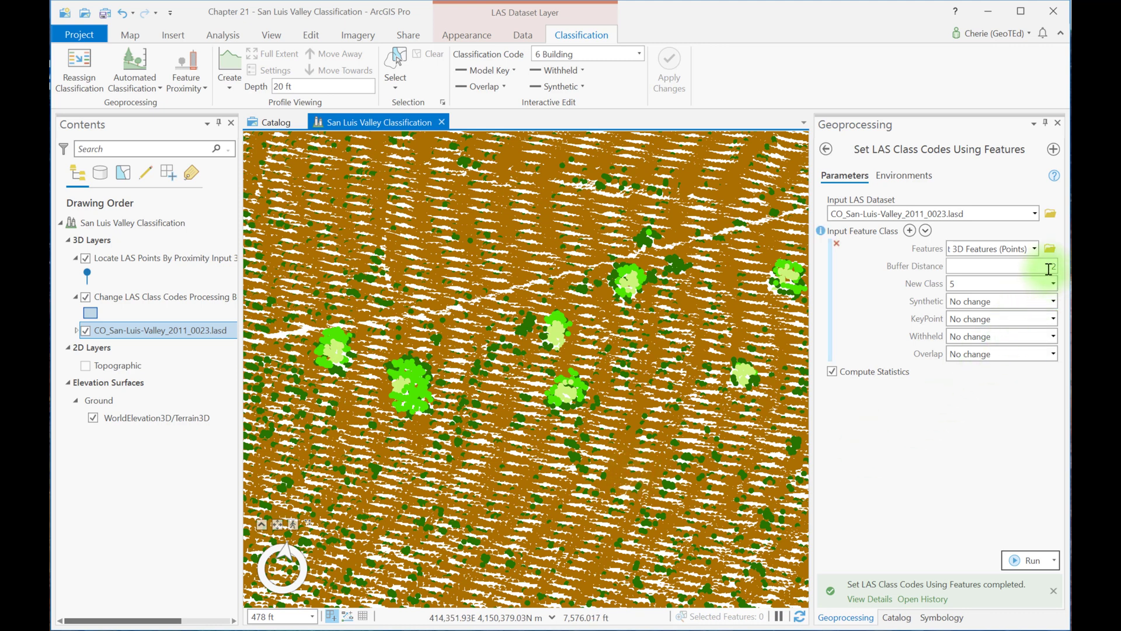
double_click(1047, 268)
type("3")
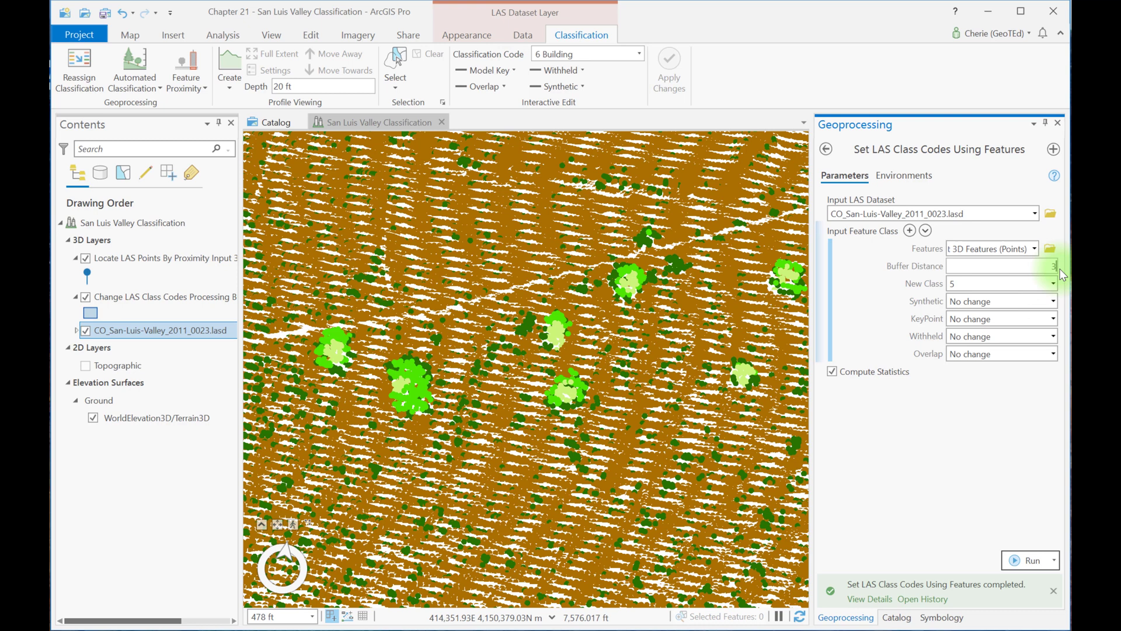
left_click(1026, 561)
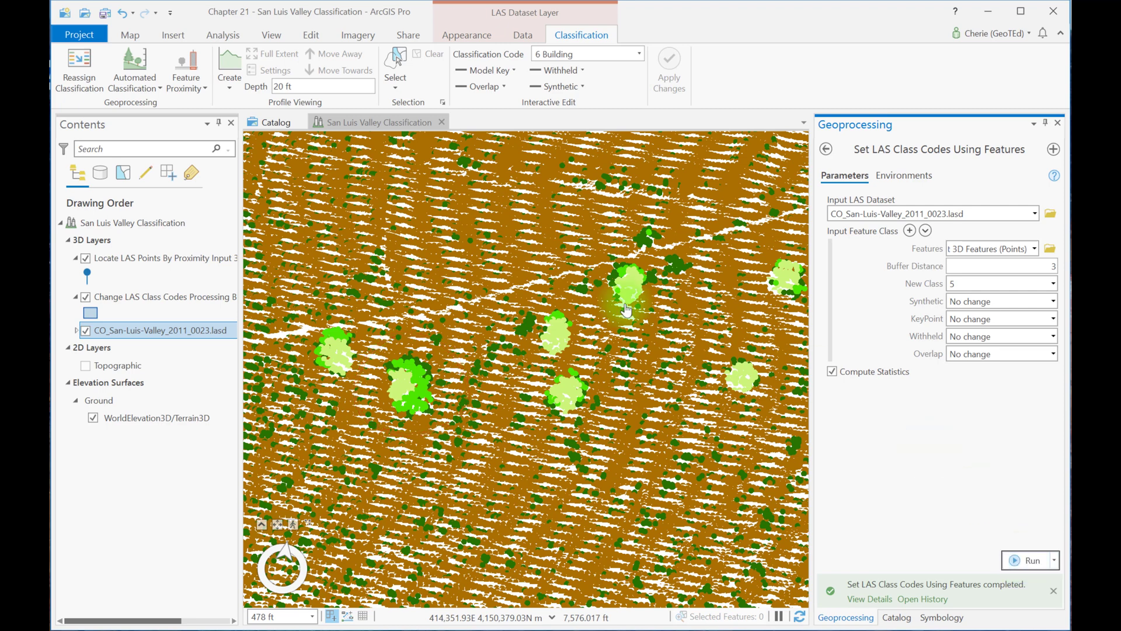
Review the sketched point layer's attribute table, selecting the second point record, then close it.
right_click(135, 257)
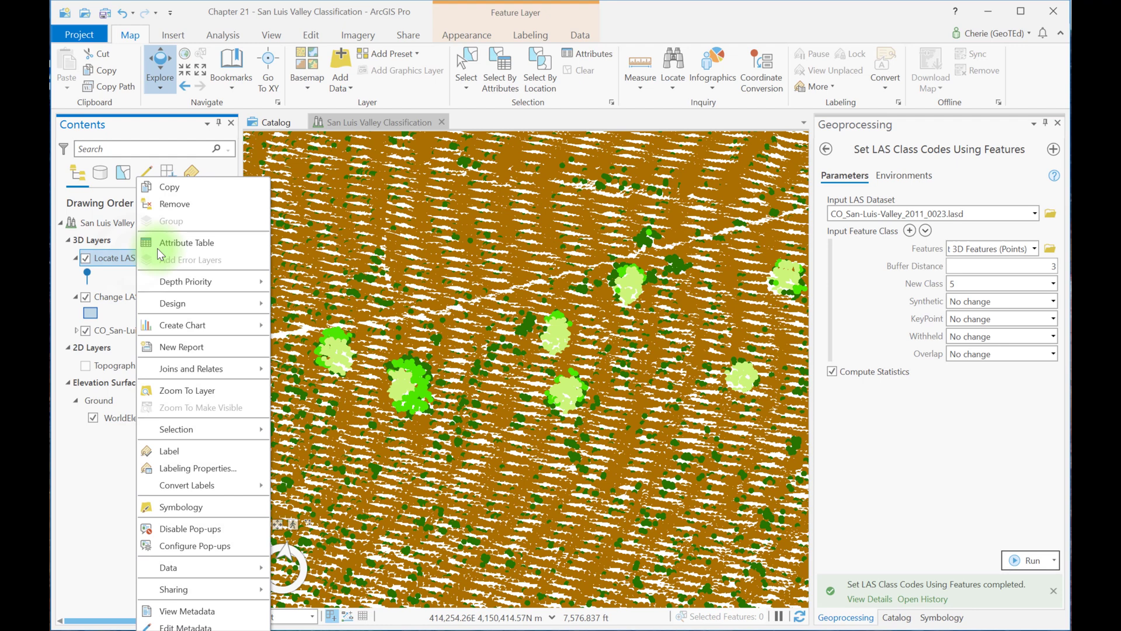
left_click(167, 244)
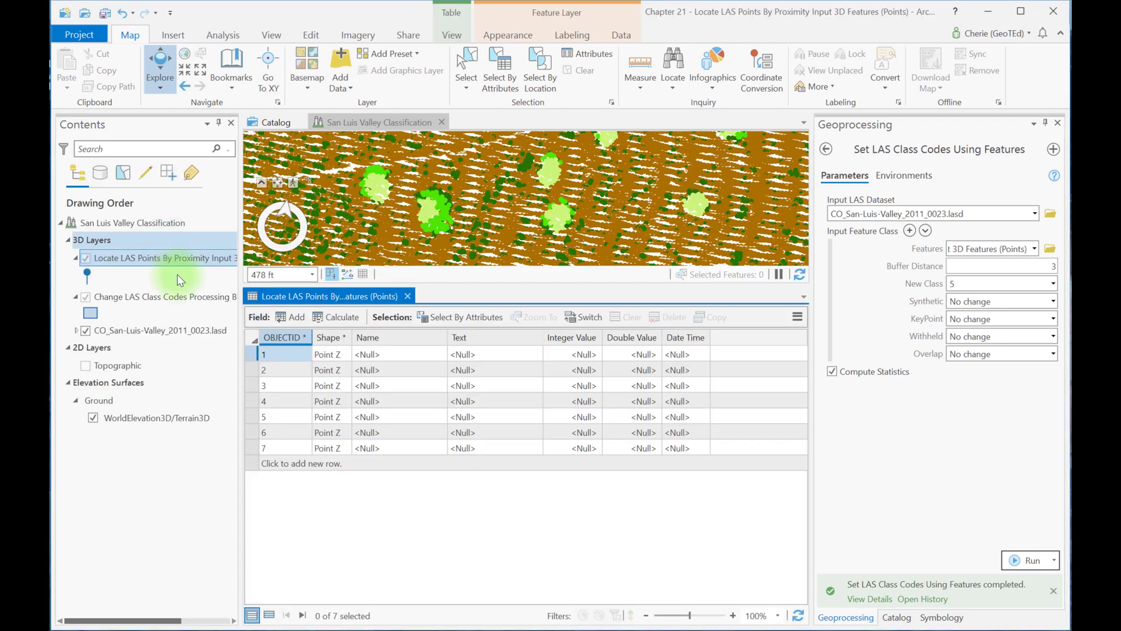
left_click(255, 370)
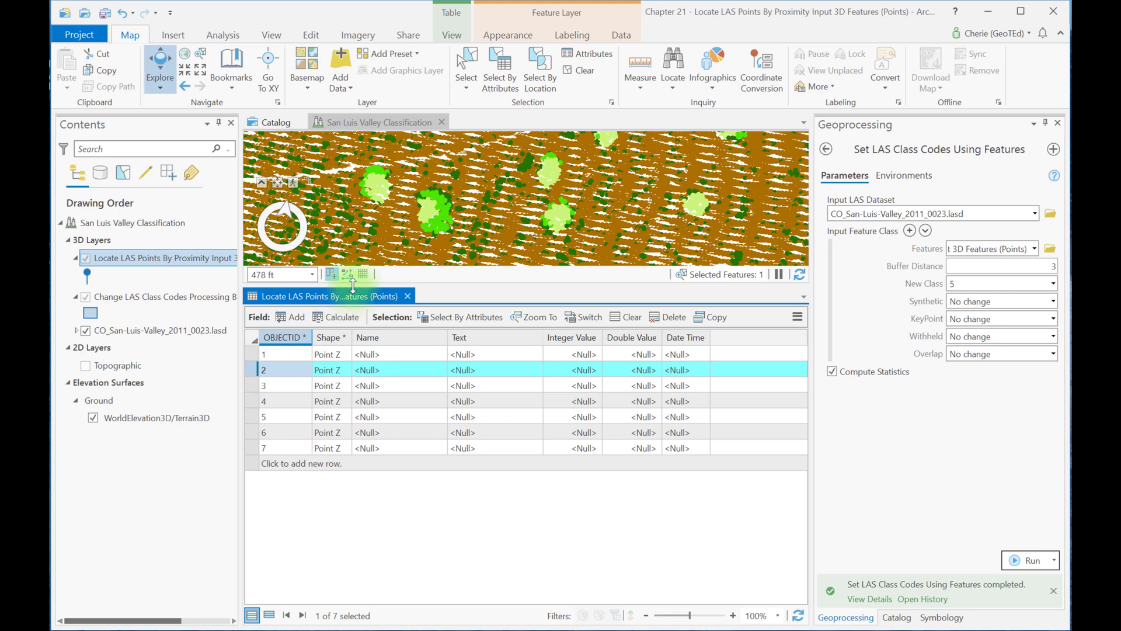
left_click(408, 296)
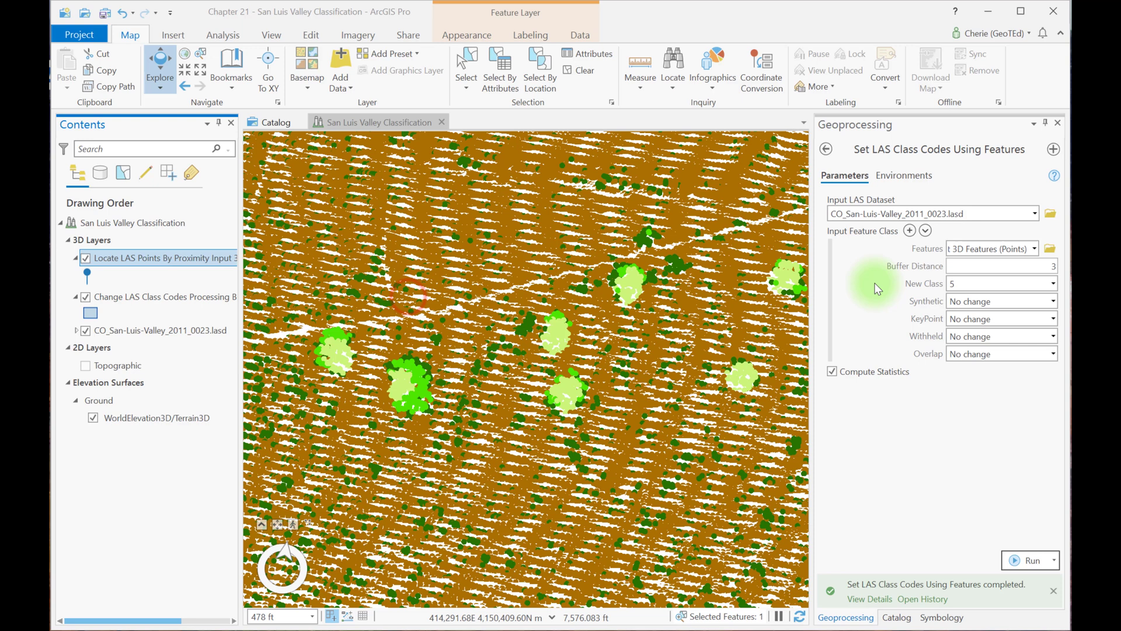
Set Buffer Distance to 4 and rerun the class 5 reassignment.
left_click(1044, 267)
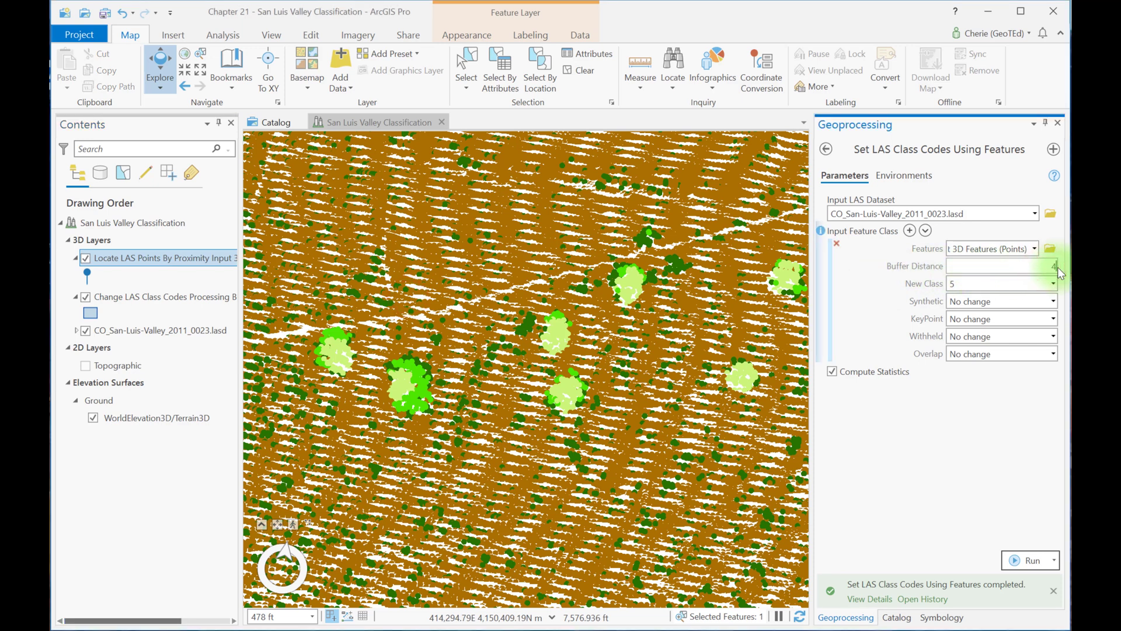
type("4")
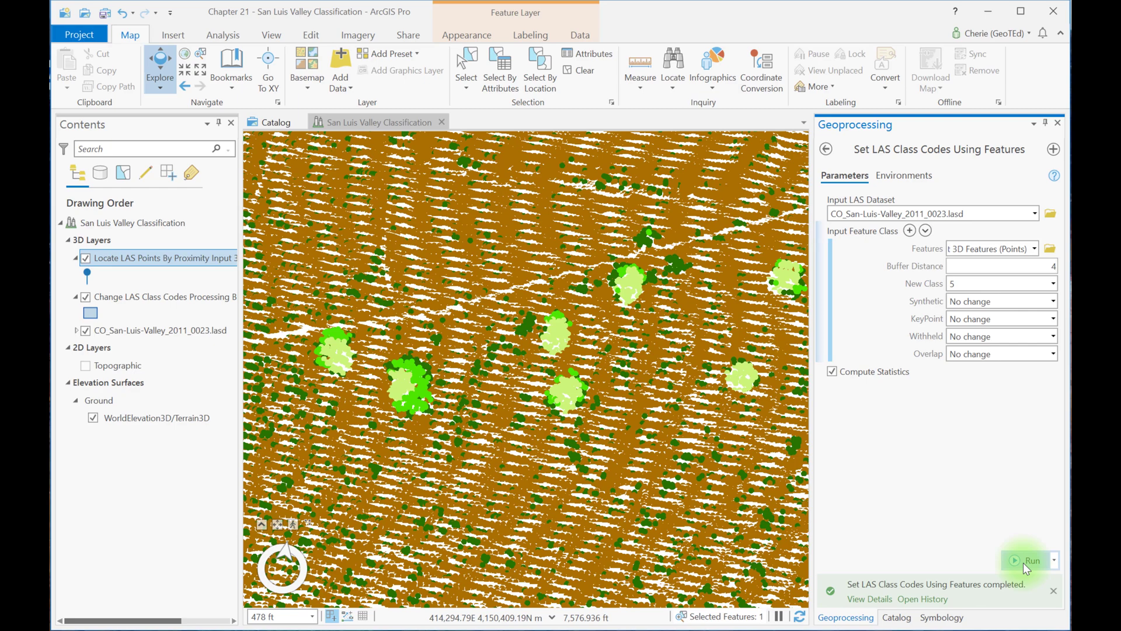
left_click(1023, 562)
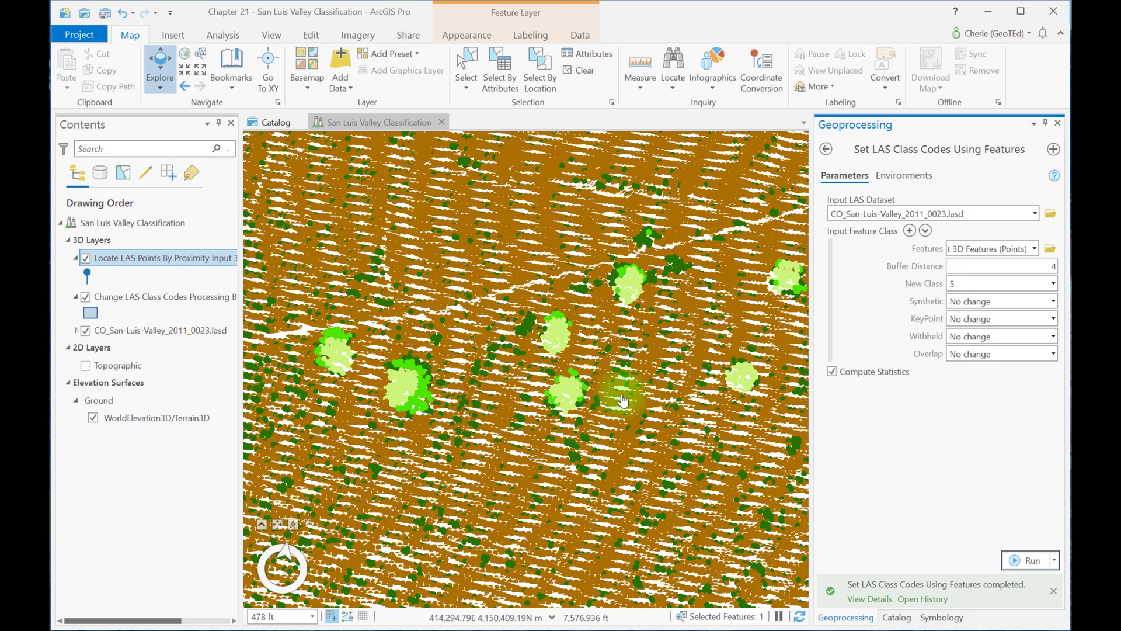
Draw a profile across the faint line in the .lasd point cloud, inspect the cross-section, then close it.
scroll(628, 398, "up", 3)
scroll(628, 399, "down", 8)
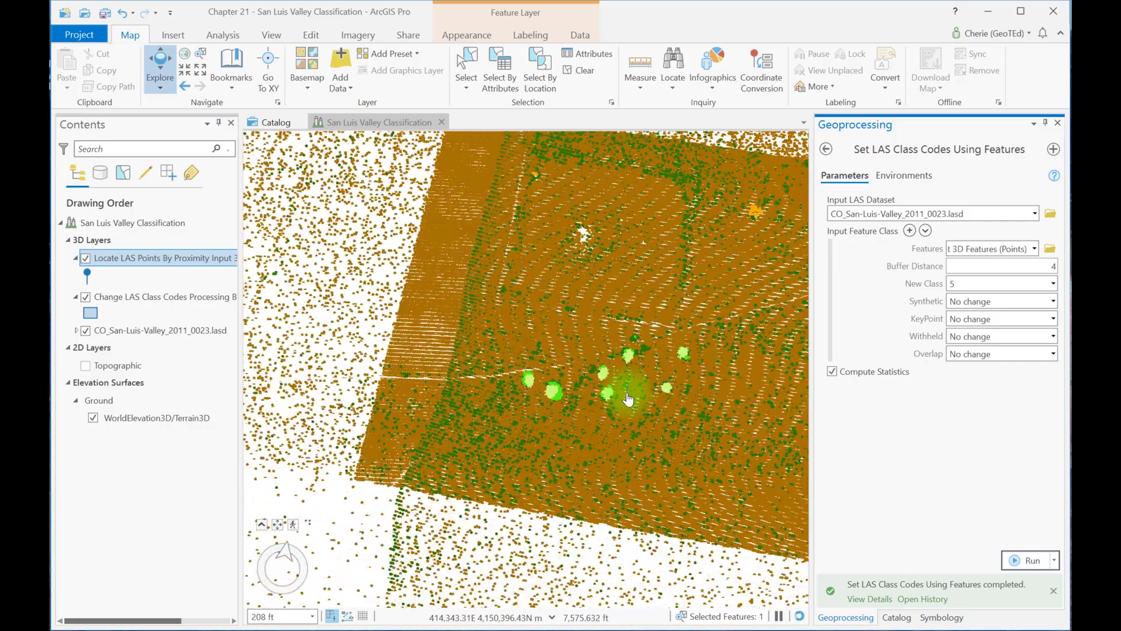
left_click_drag(480, 442, 434, 498)
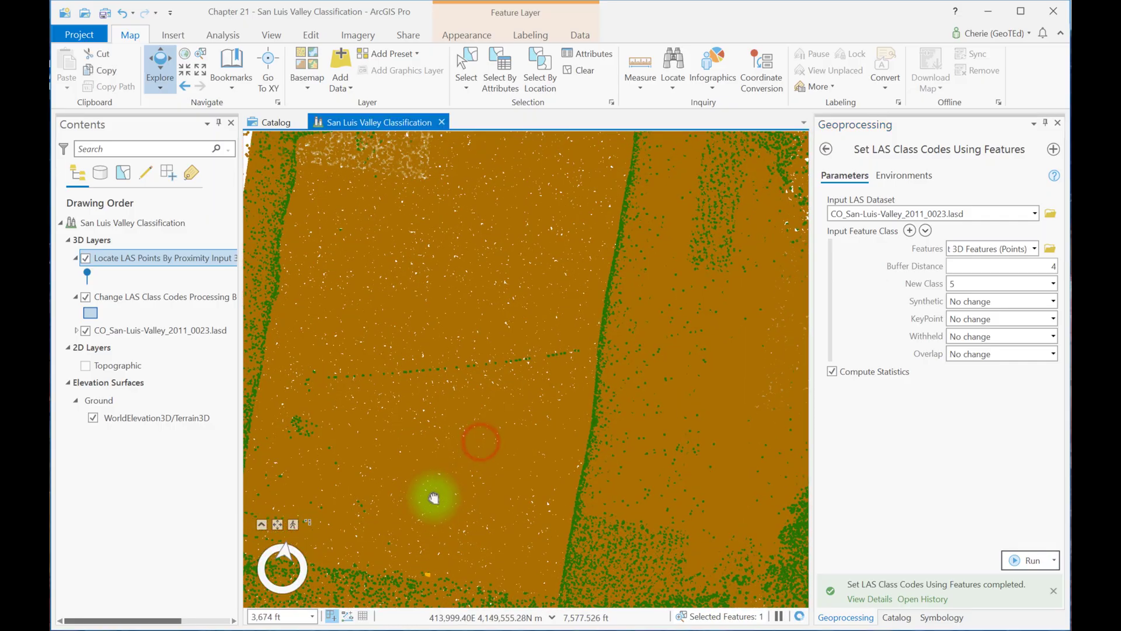
right_click_drag(434, 498, 438, 503)
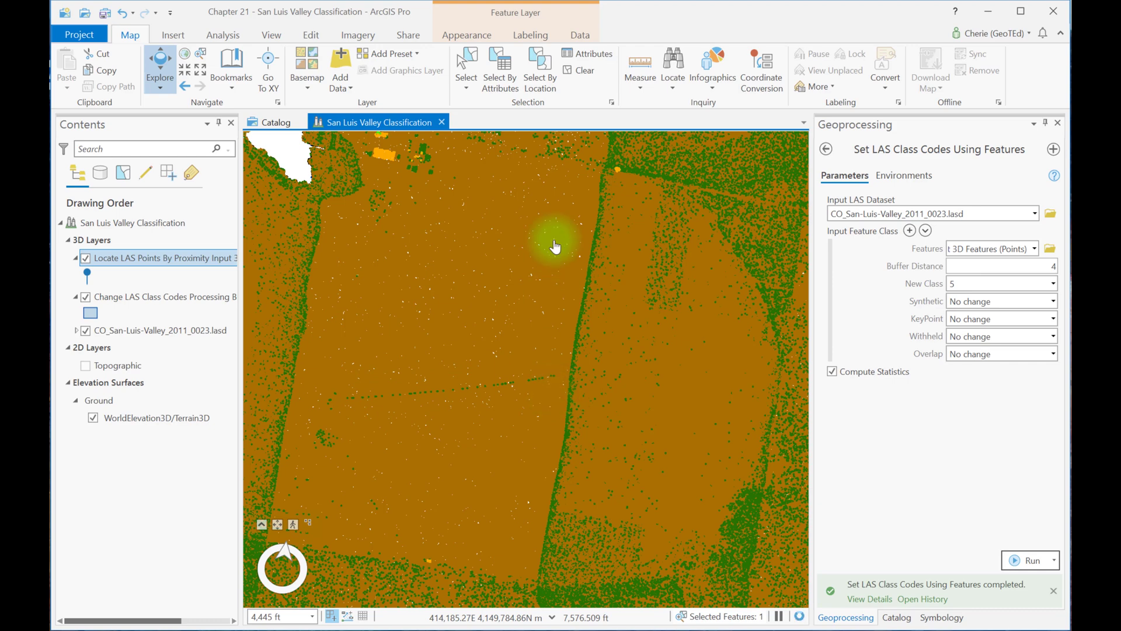
left_click(189, 329)
left_click(577, 34)
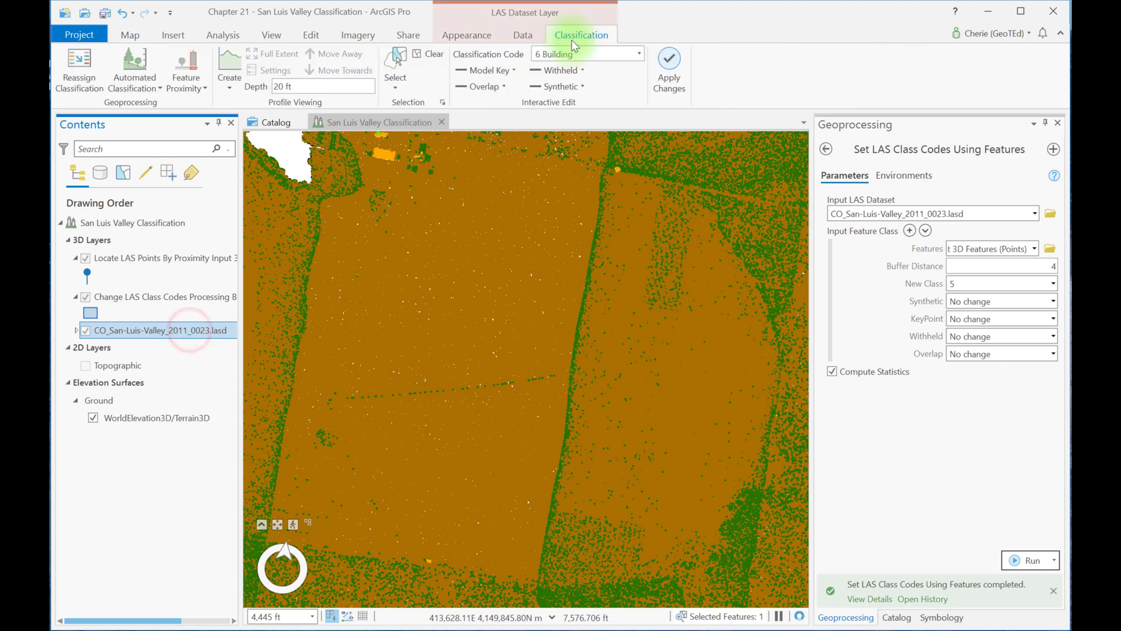
left_click(233, 61)
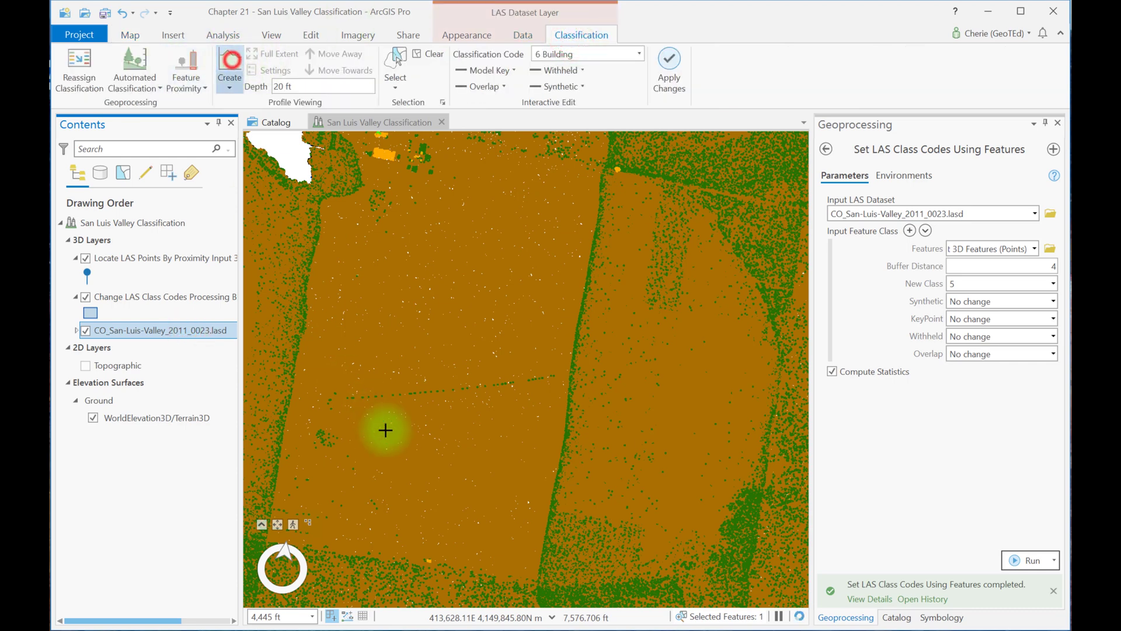
left_click(397, 396)
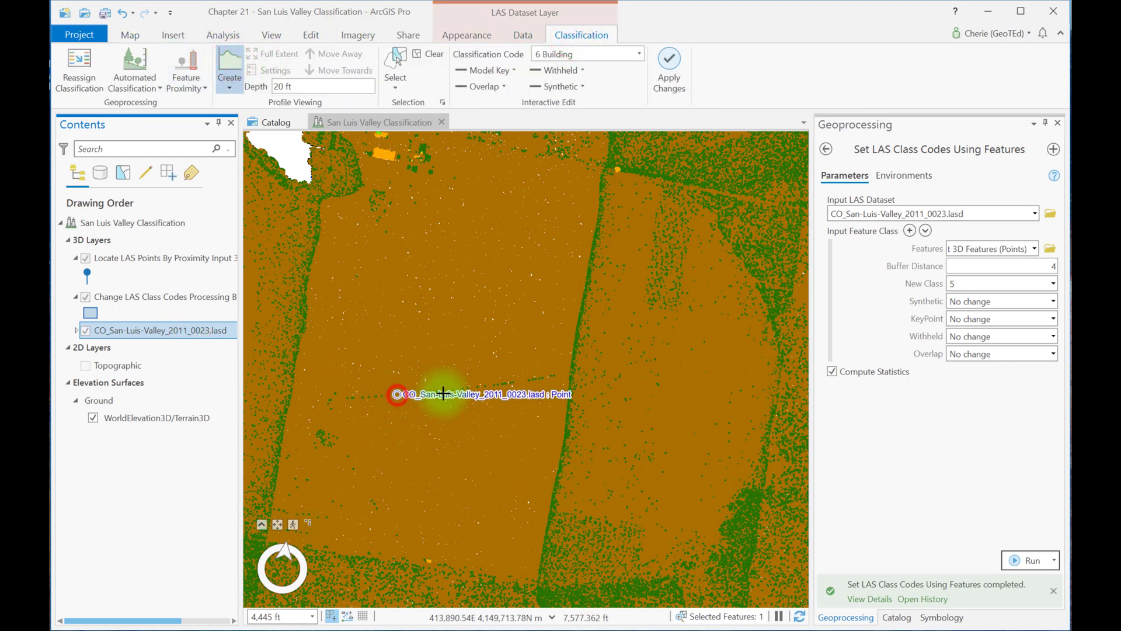
left_click(472, 388)
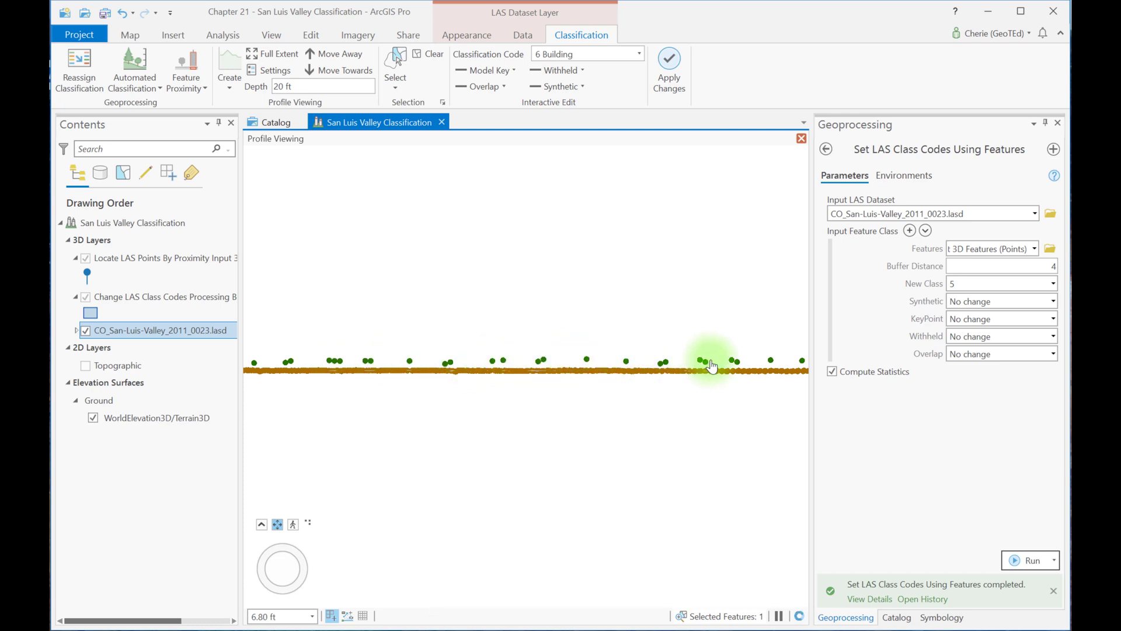
left_click(801, 139)
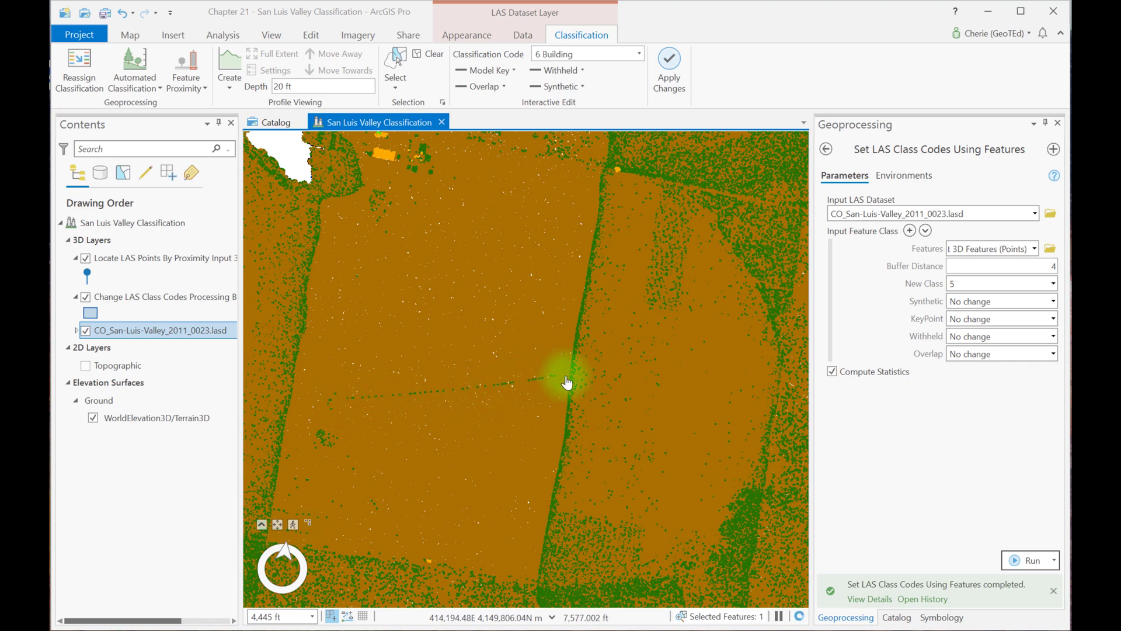
Open Locate LAS Points By Proximity and choose to sketch a Line as input features.
left_click(204, 92)
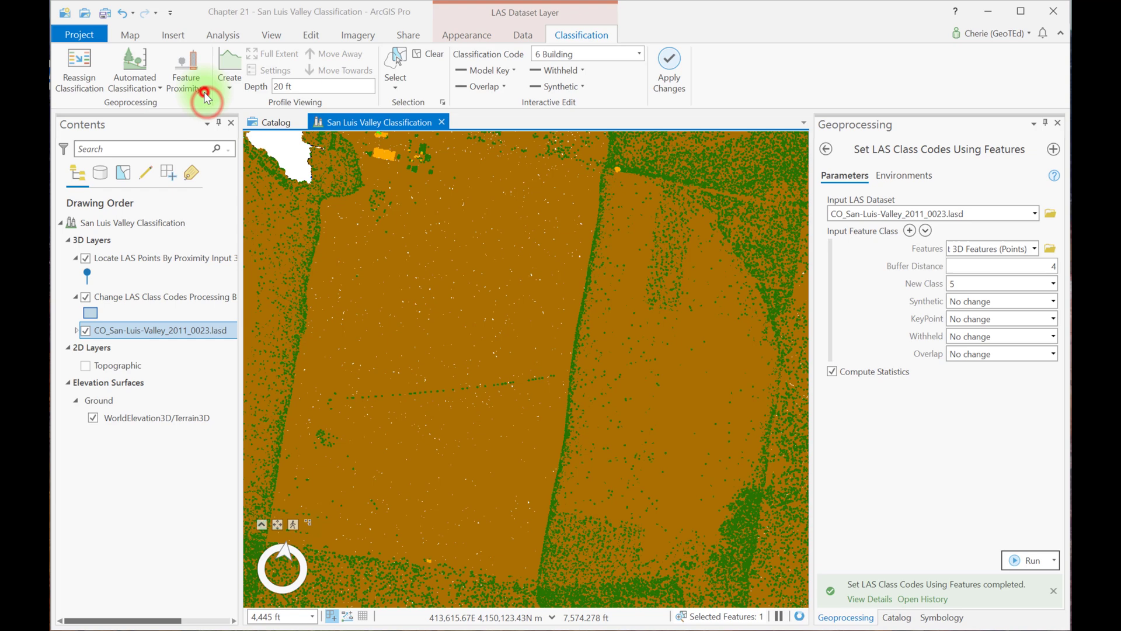
left_click(201, 90)
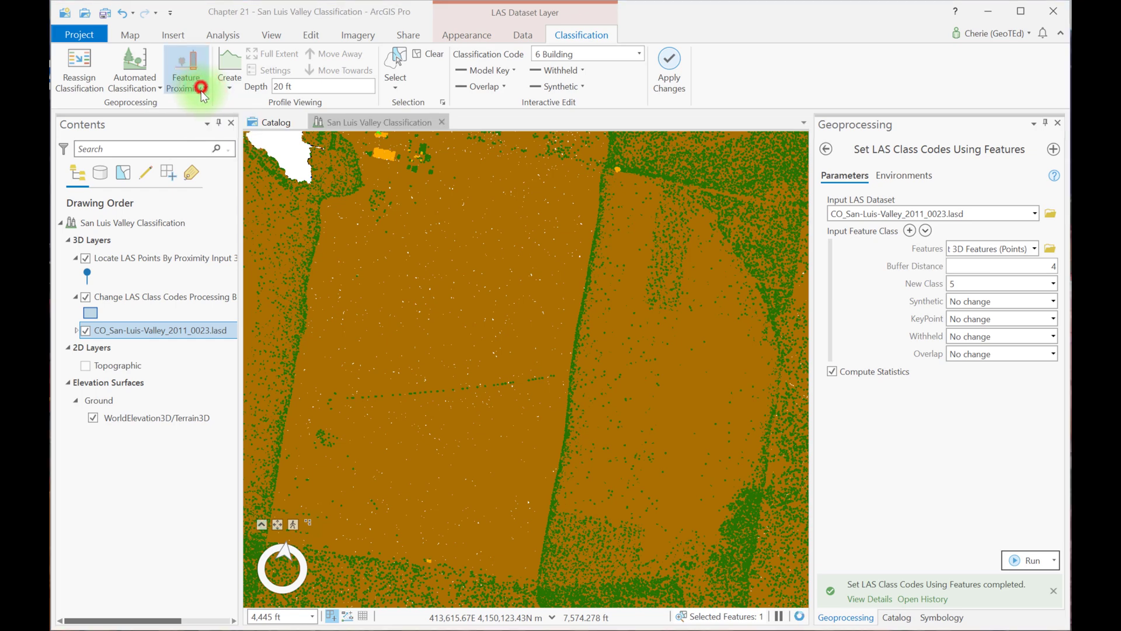
left_click(214, 145)
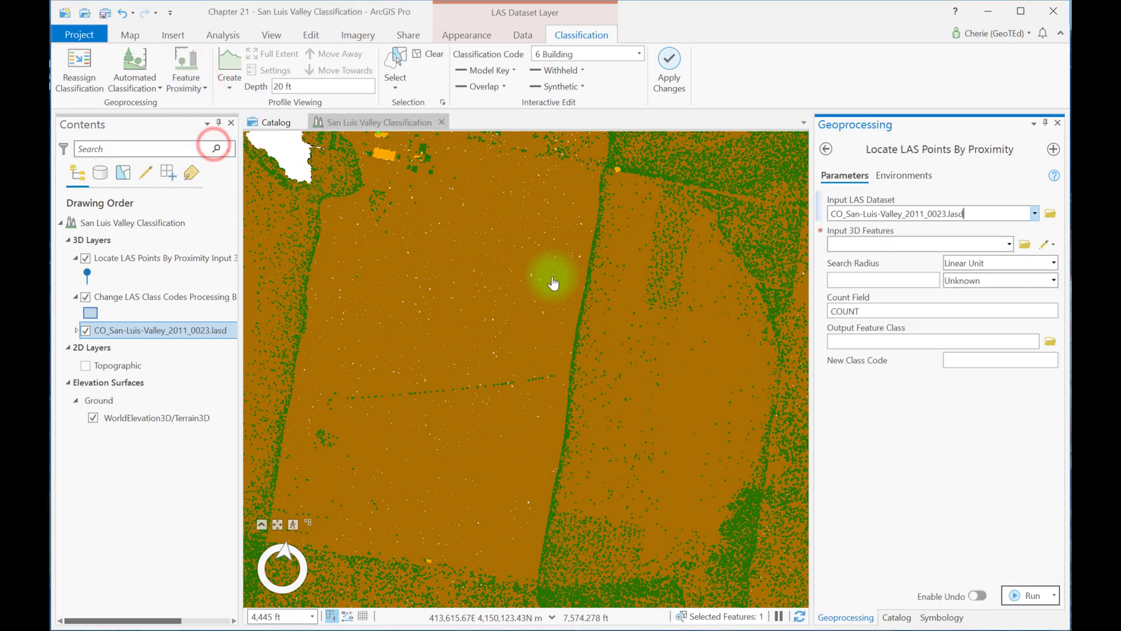
left_click(1043, 244)
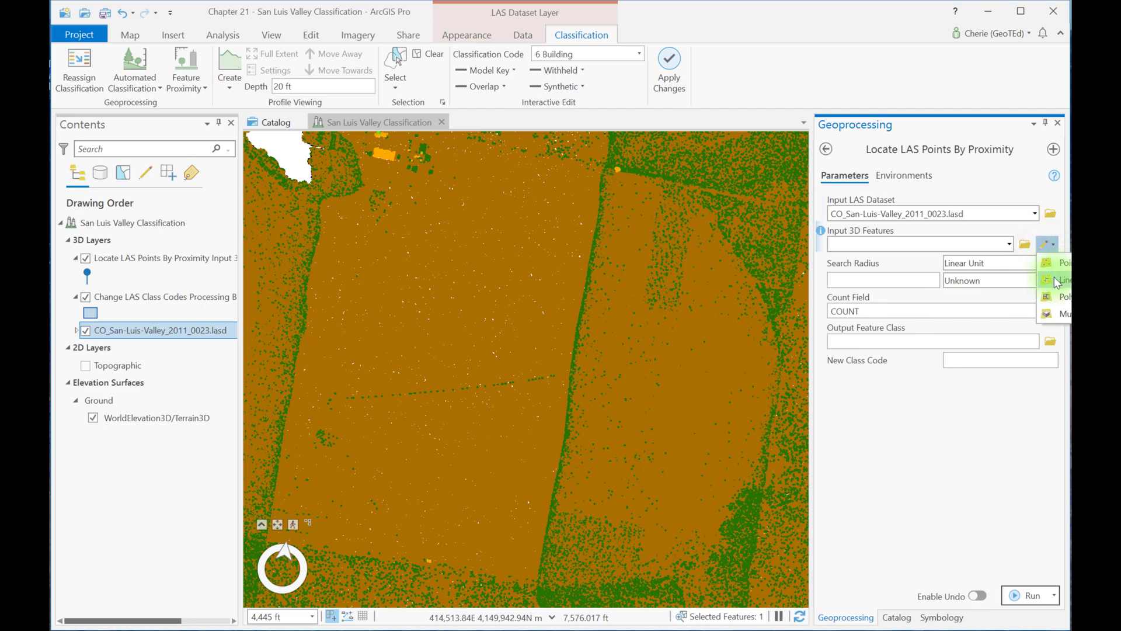
left_click(1057, 281)
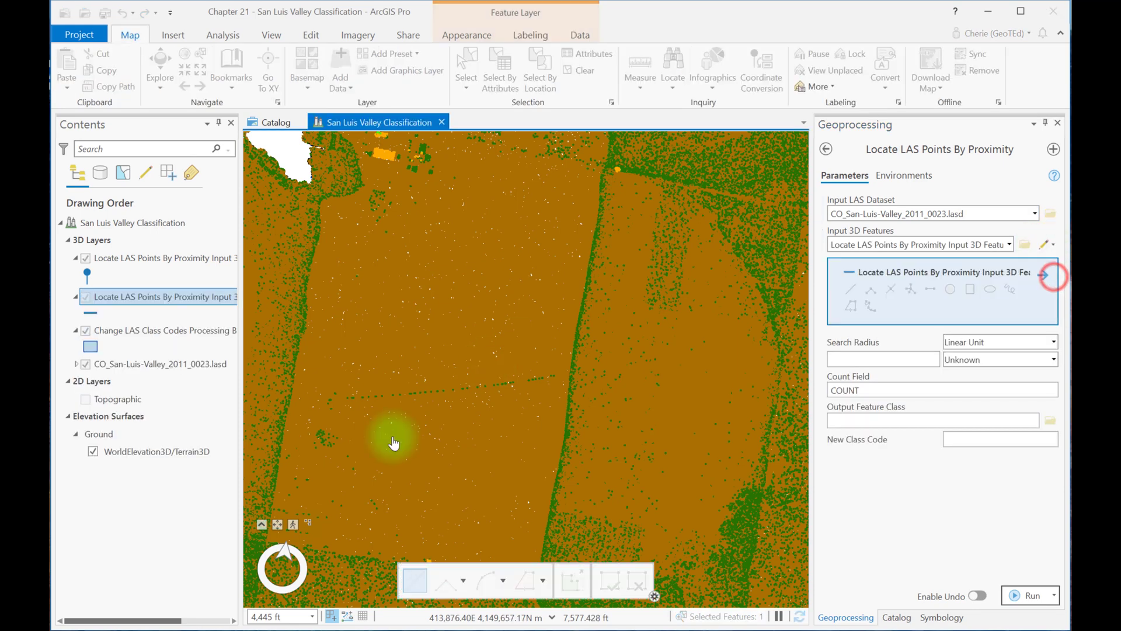
Start the sketch line with vertices along the western part of the green points.
scroll(392, 436, "up", 6)
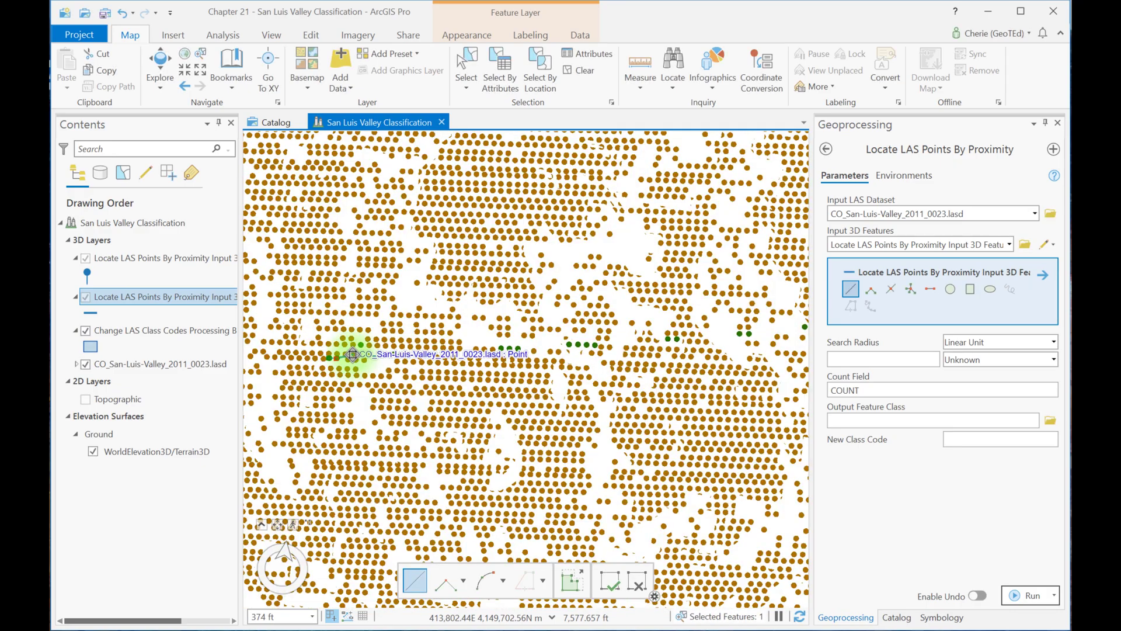
left_click(337, 357)
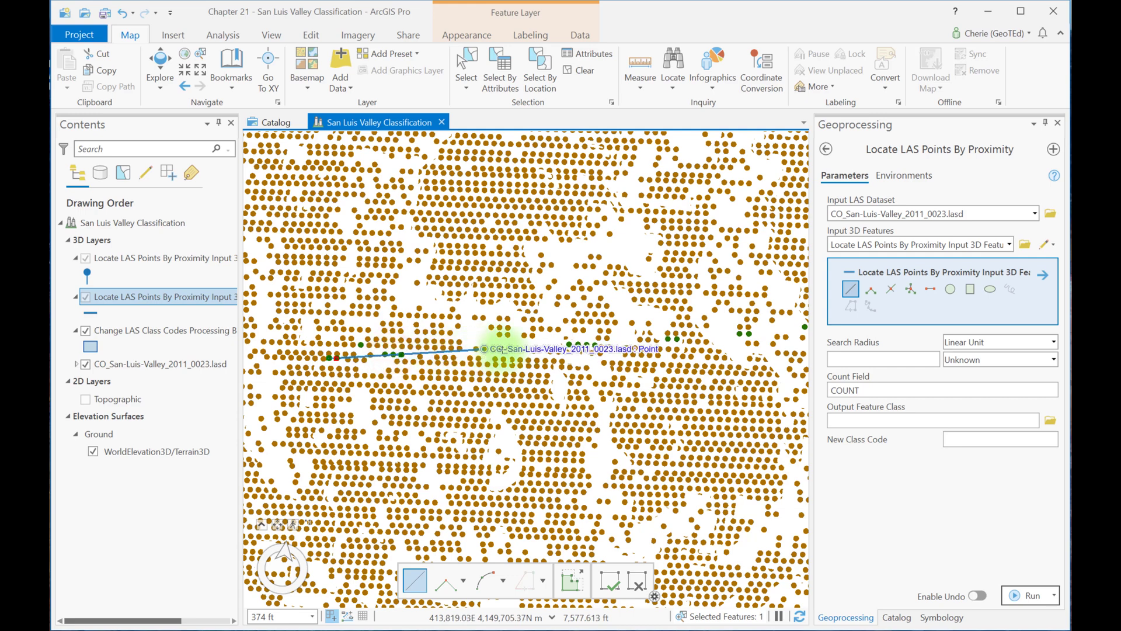
scroll(502, 349, "up", 3)
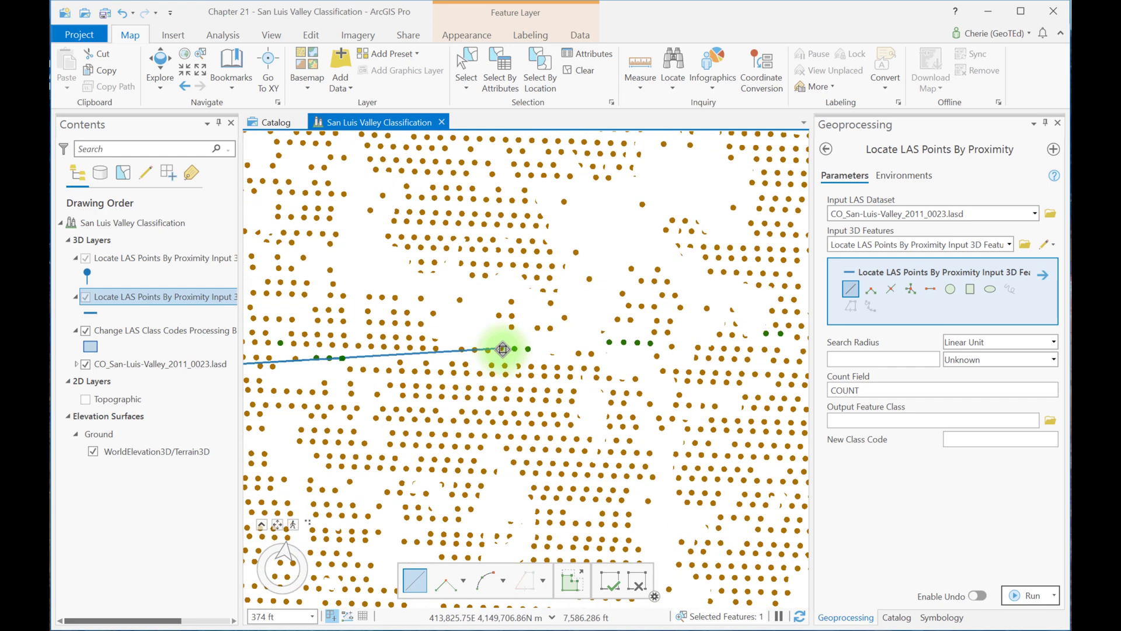
left_click(541, 348)
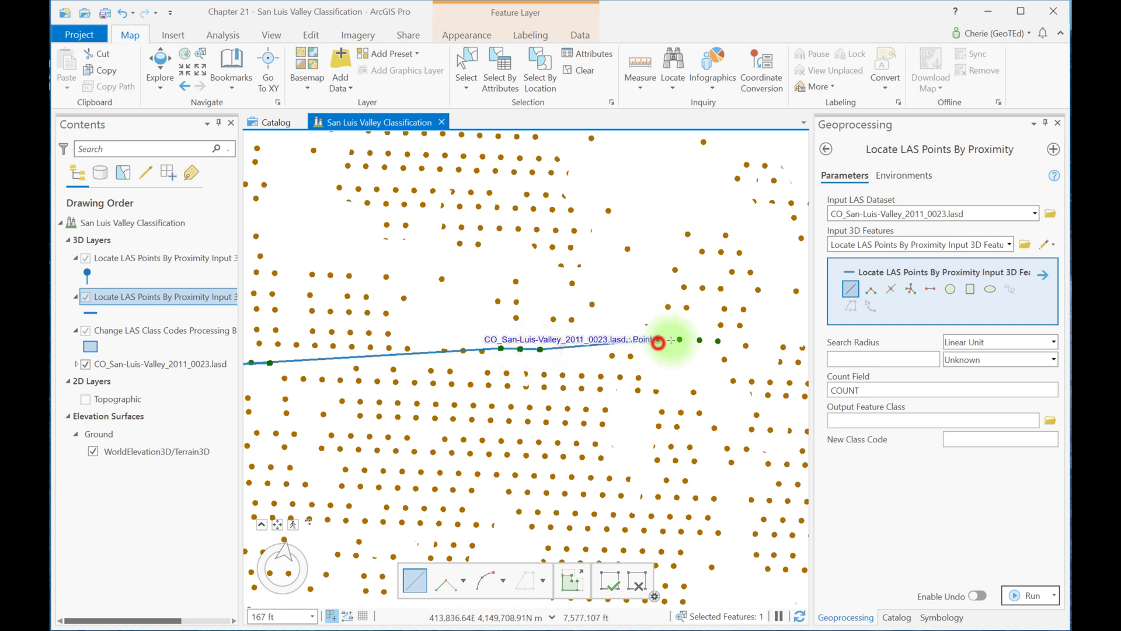
middle_click_drag(678, 338, 502, 333)
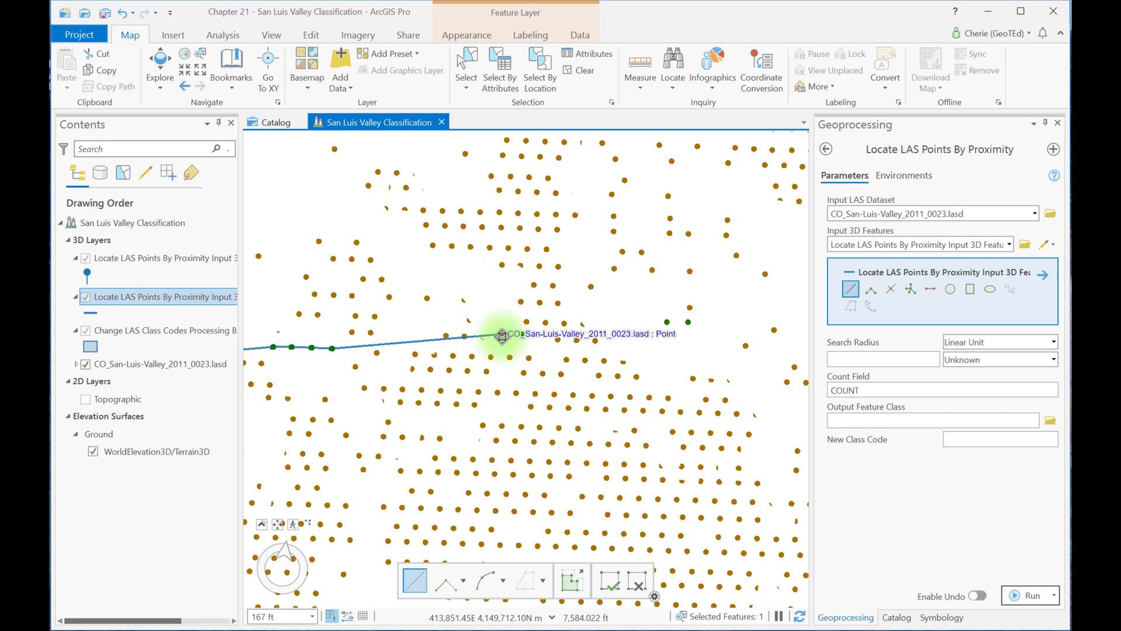
left_click(523, 334)
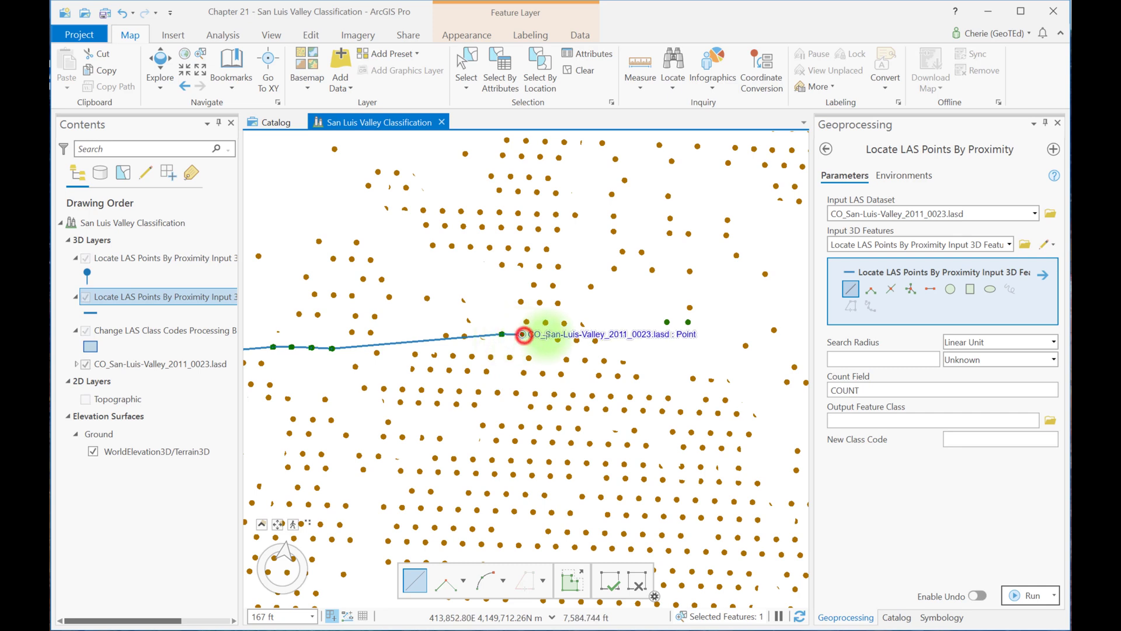
left_click(688, 322)
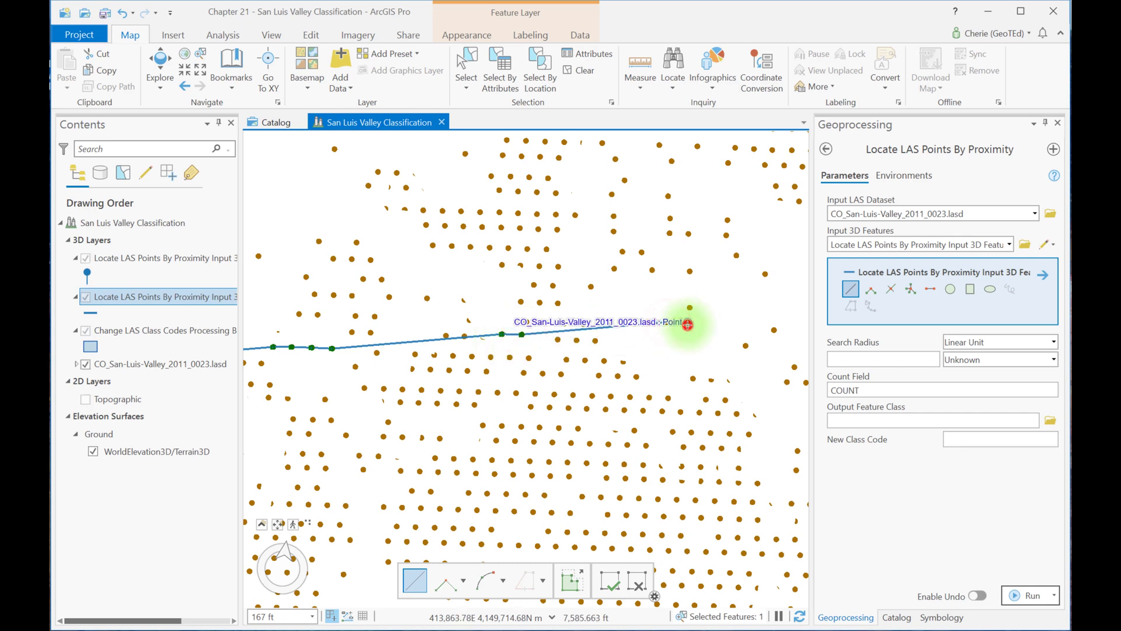
middle_click_drag(651, 368, 362, 447)
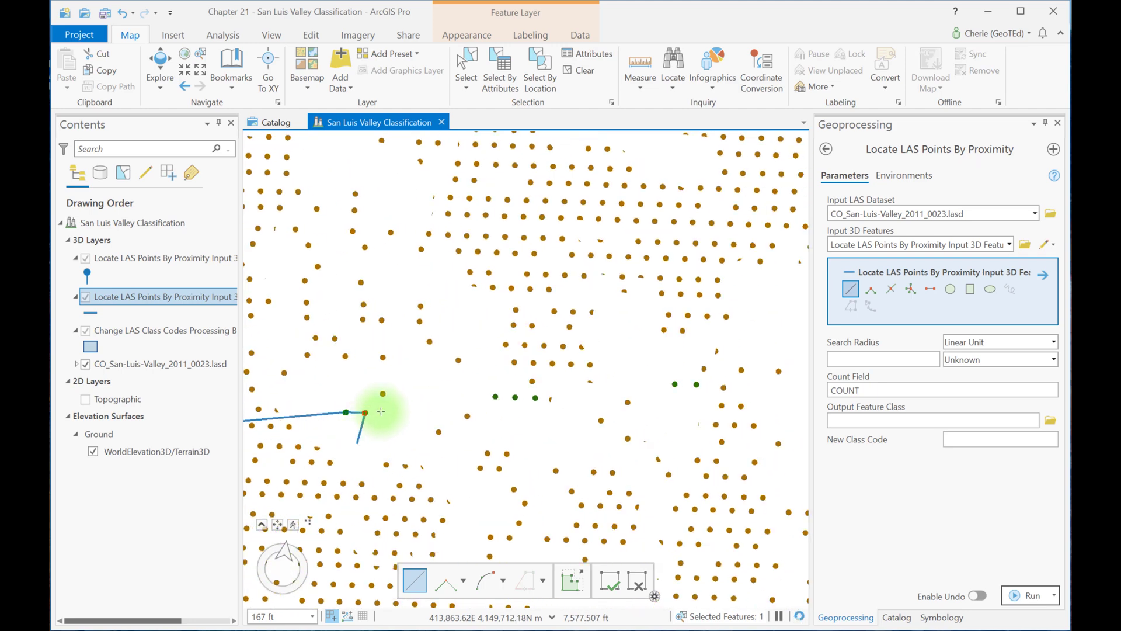
left_click(496, 396)
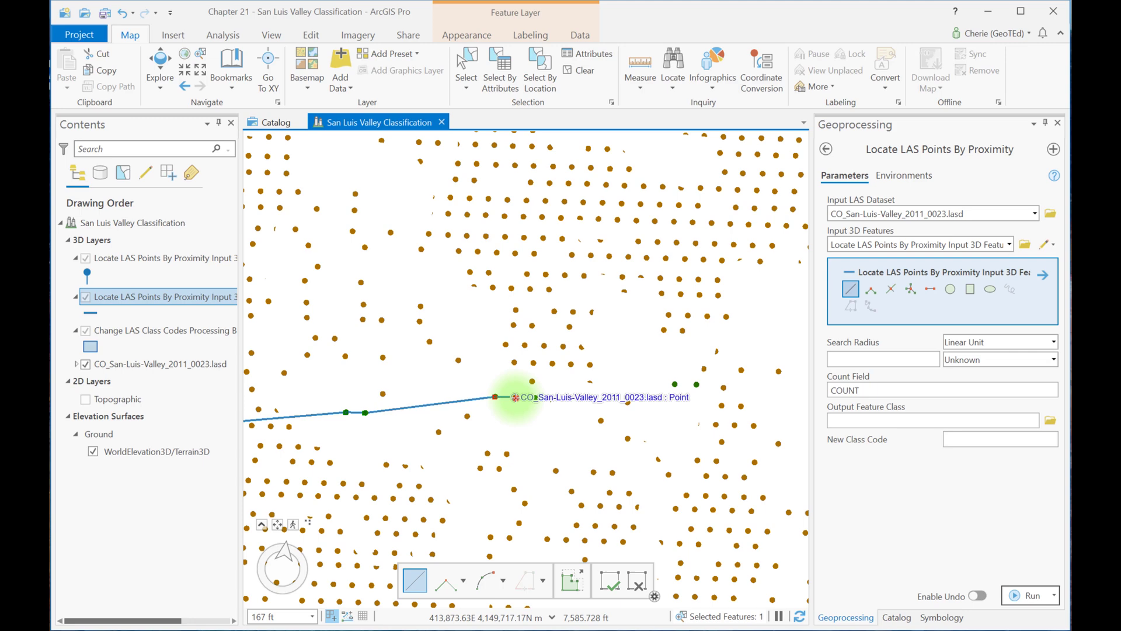
left_click(515, 397)
left_click(535, 397)
Continue the line east along the green points to the field's end and finish the sketch.
middle_click_drag(618, 371, 401, 395)
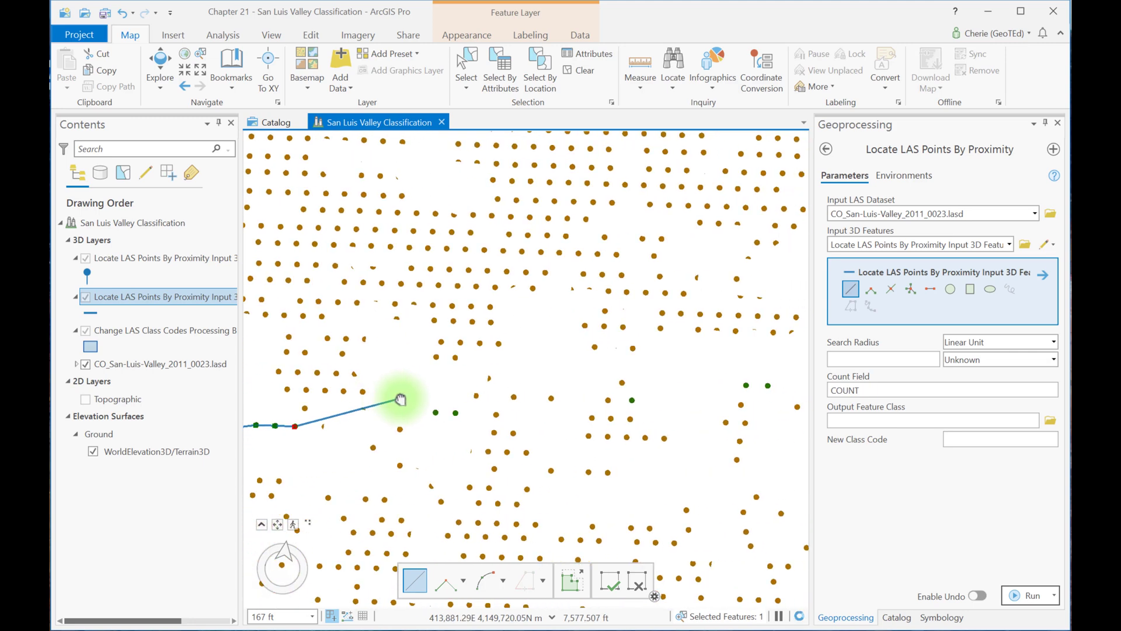
left_click(435, 412)
left_click(457, 413)
scroll(601, 413, "down", 3)
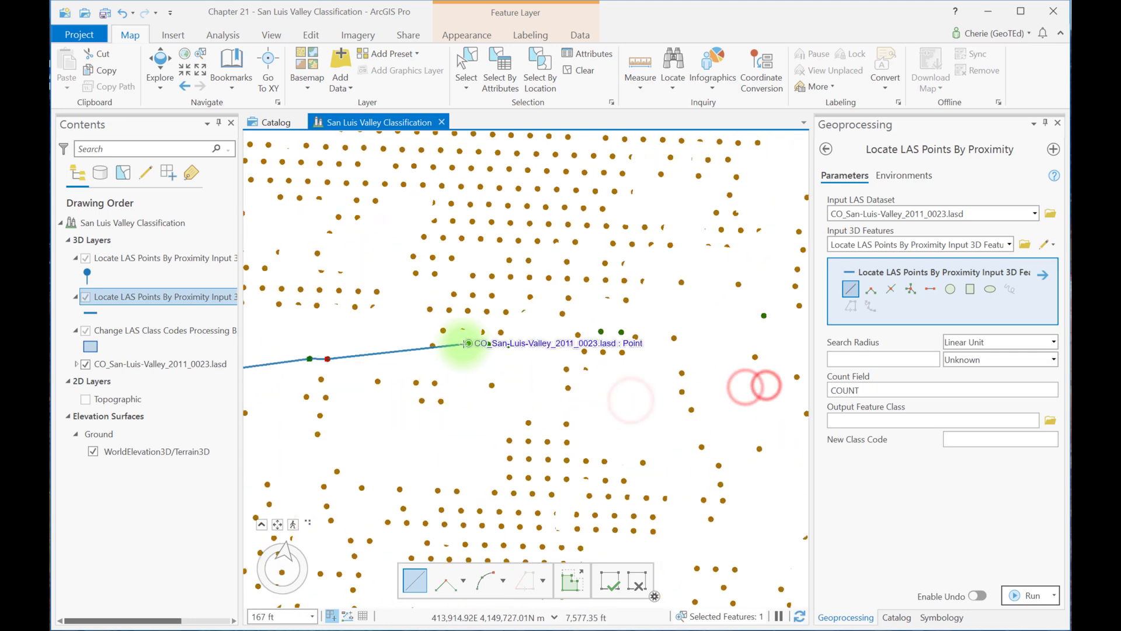
left_click(457, 441)
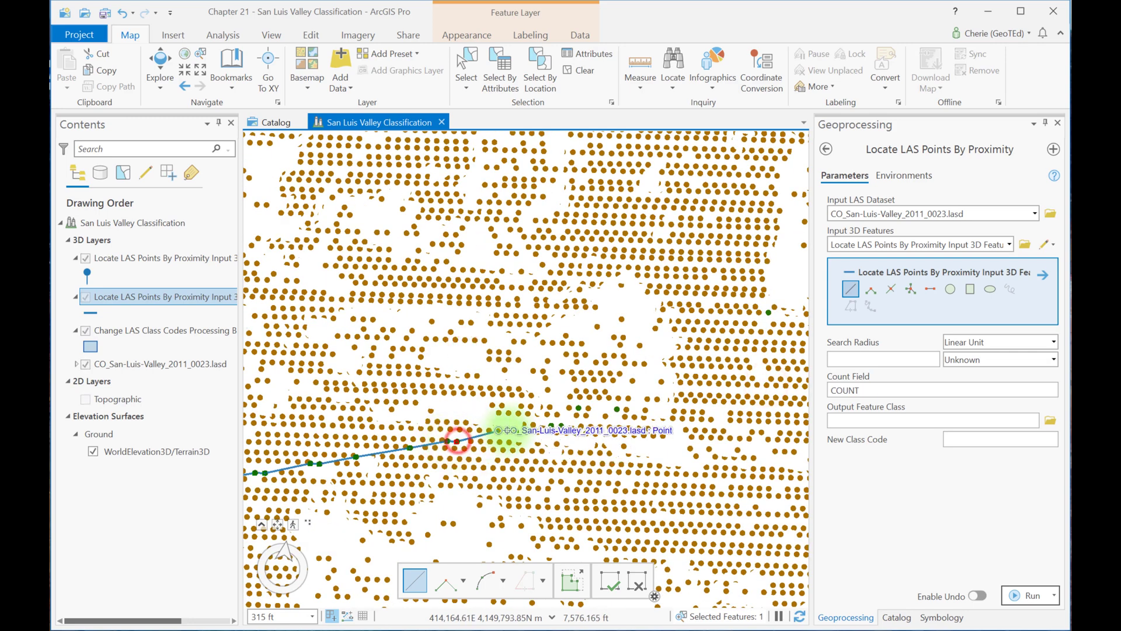
left_click(515, 431)
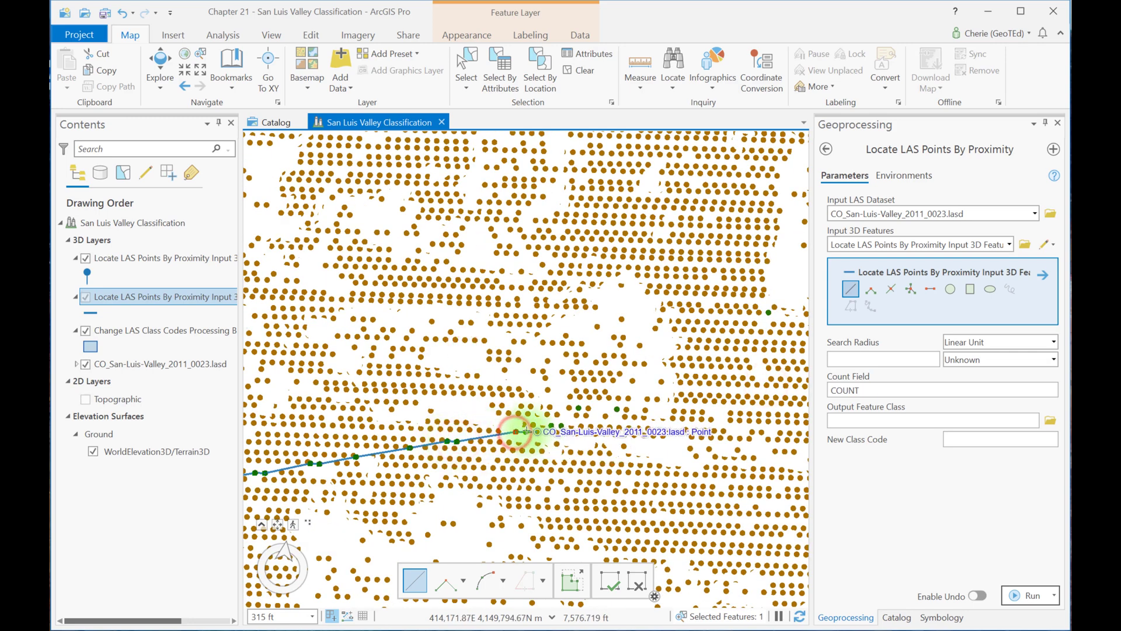
left_click(528, 432)
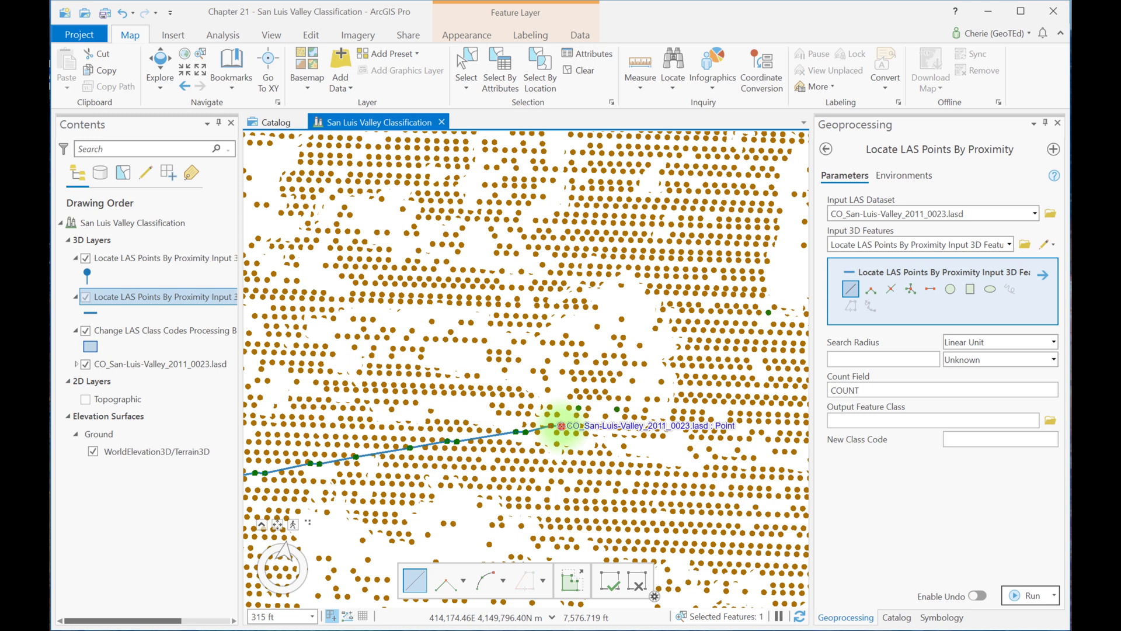
left_click(561, 425)
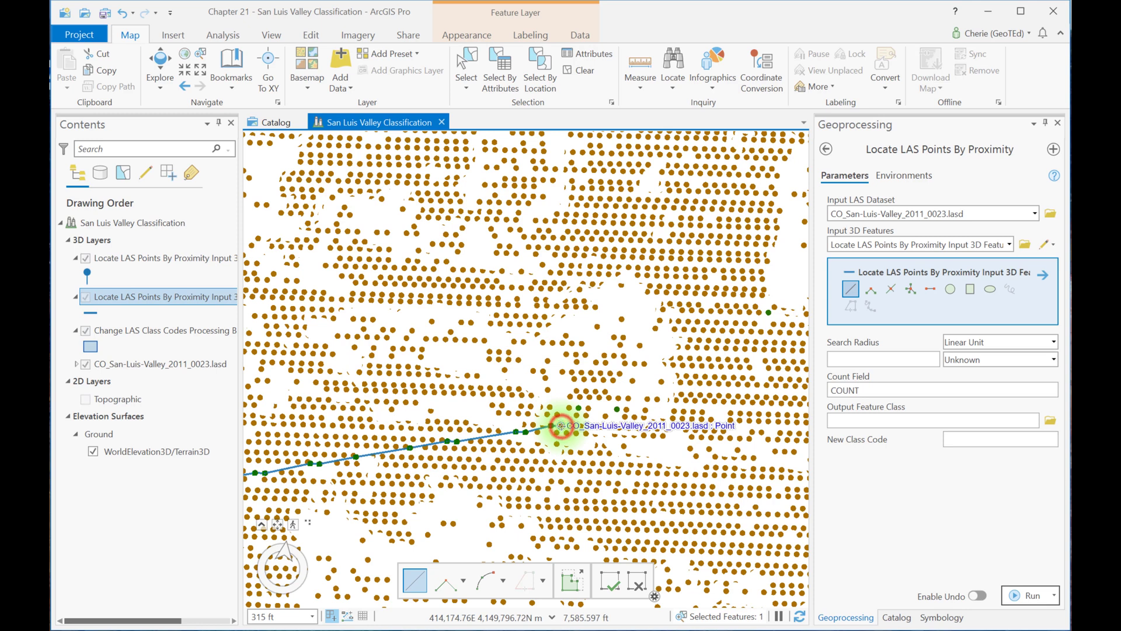
left_click(610, 581)
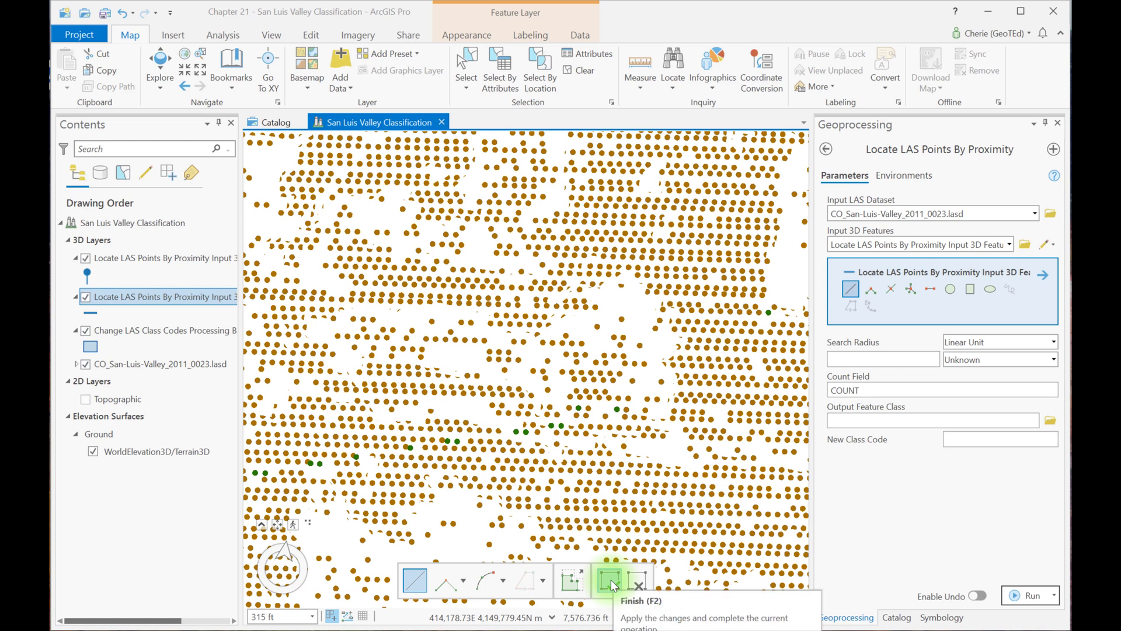
Confirm in the line layer's attribute table one Polyline Z feature of length 399.883184, then close it.
right_click(141, 296)
left_click(167, 242)
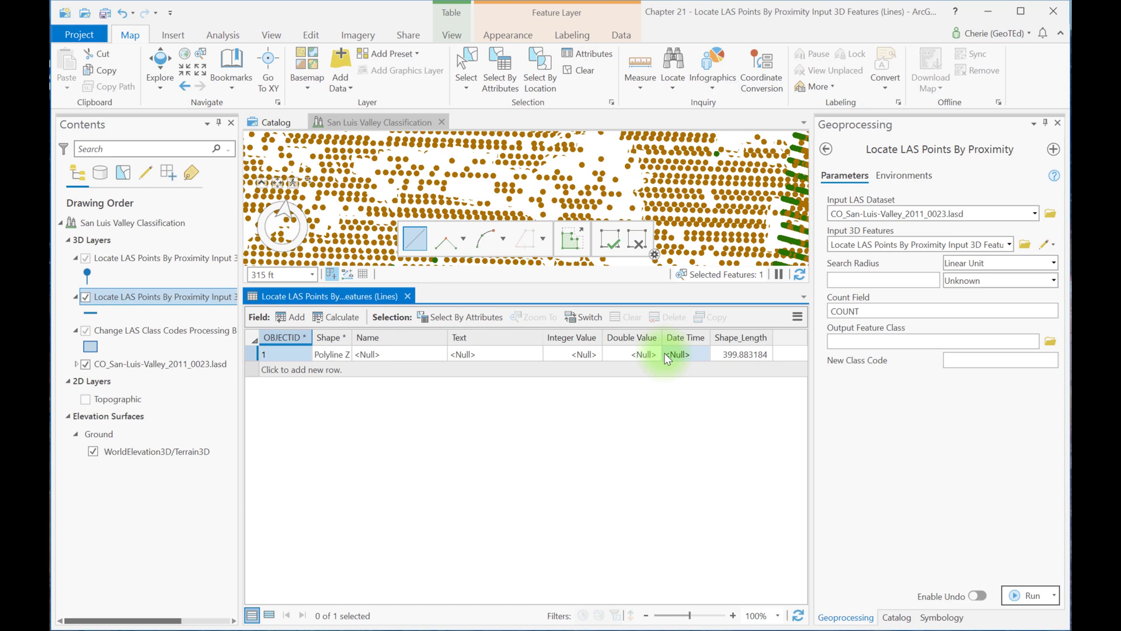
left_click(408, 297)
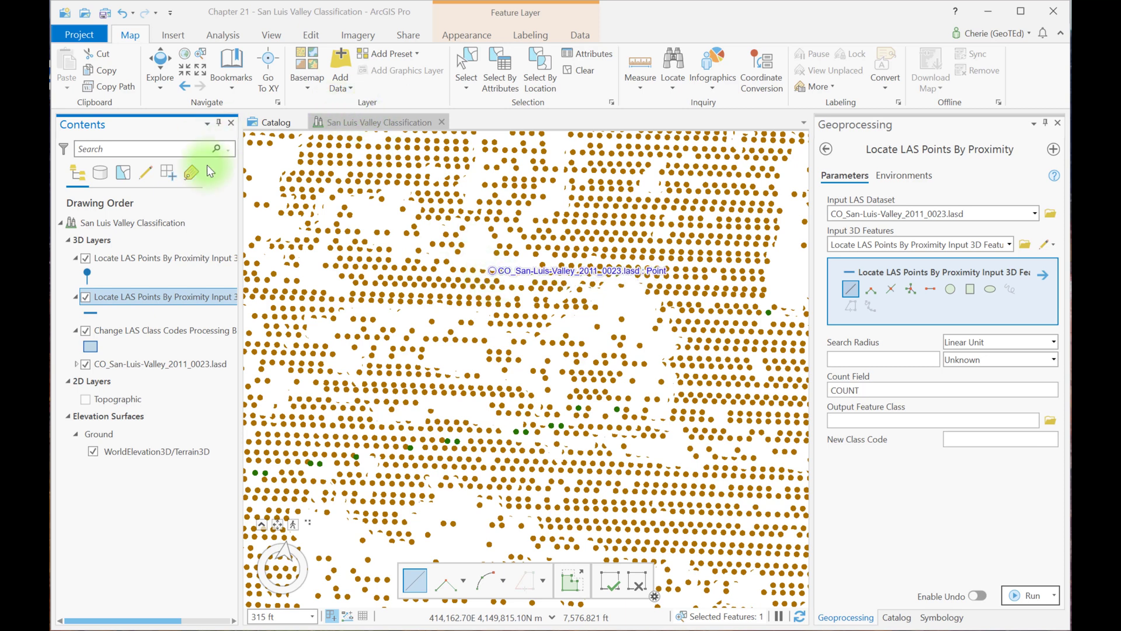
Open Set LAS Class Codes Using Features for the LAS dataset with the drawn Lines layer as input.
left_click(186, 367)
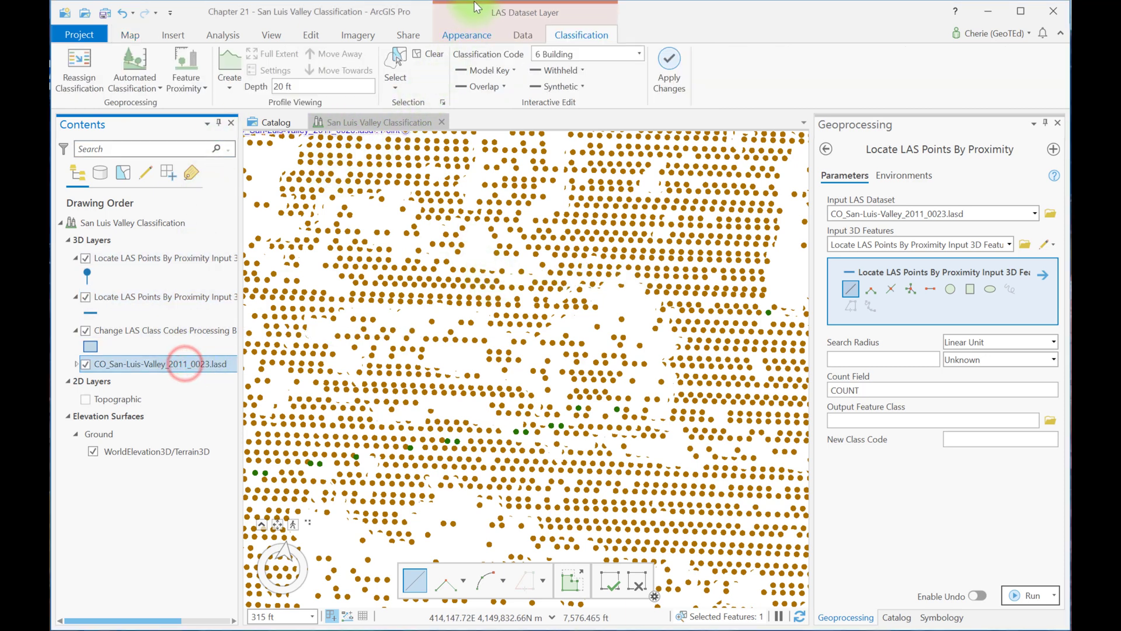
left_click(205, 87)
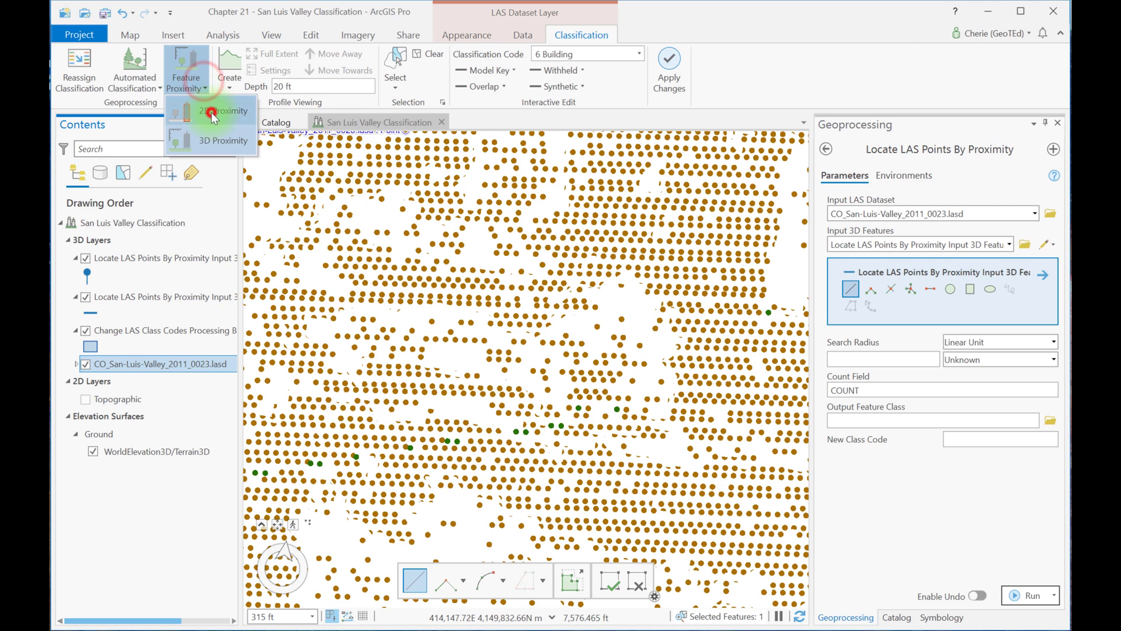
left_click(212, 110)
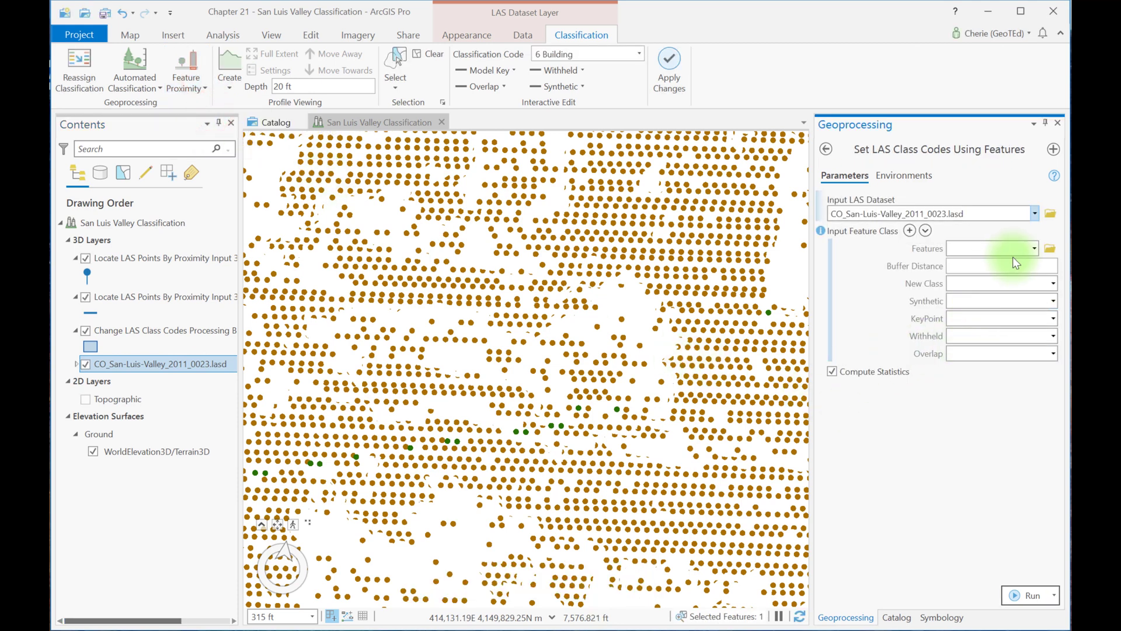
left_click(1036, 249)
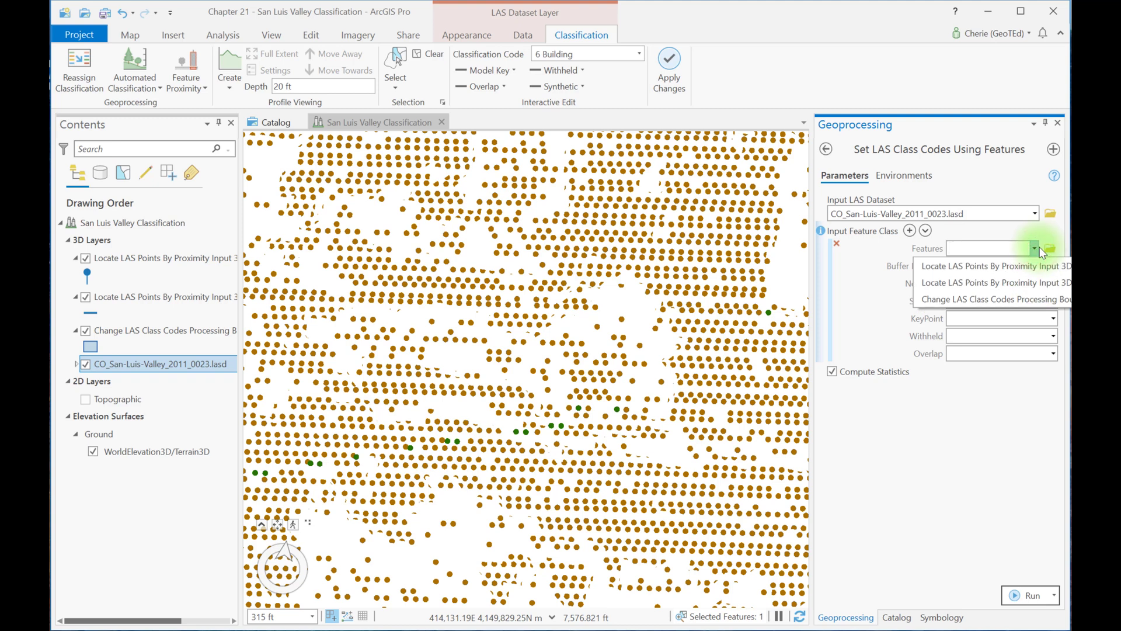
left_click(1029, 282)
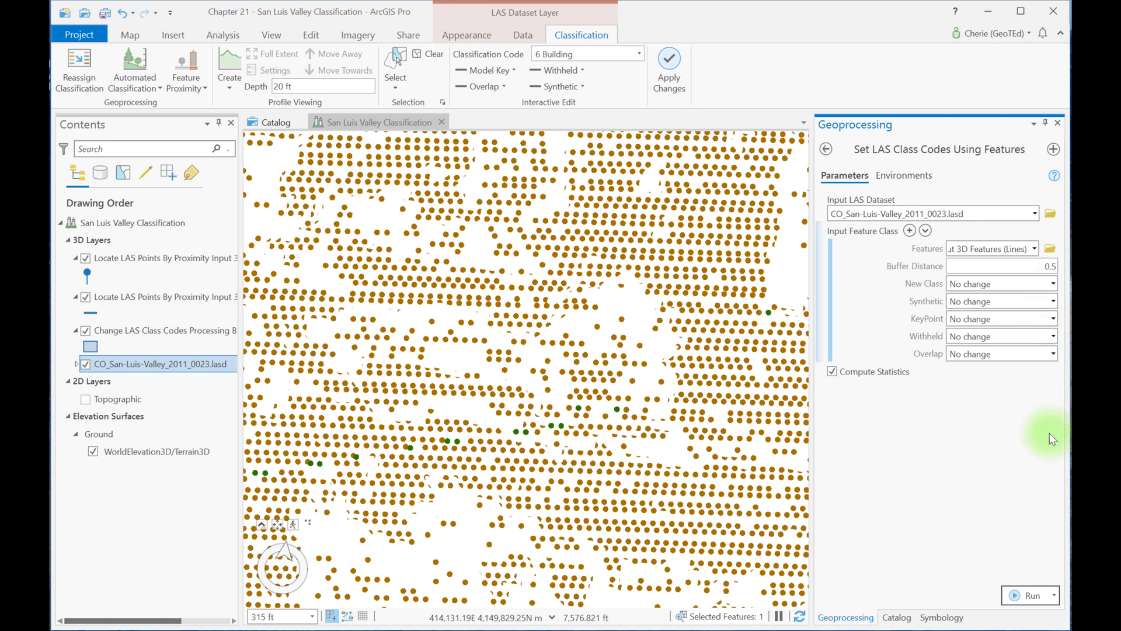
Set the new class code to 16 with a 0.5 buffer and run the tool.
left_click(1053, 285)
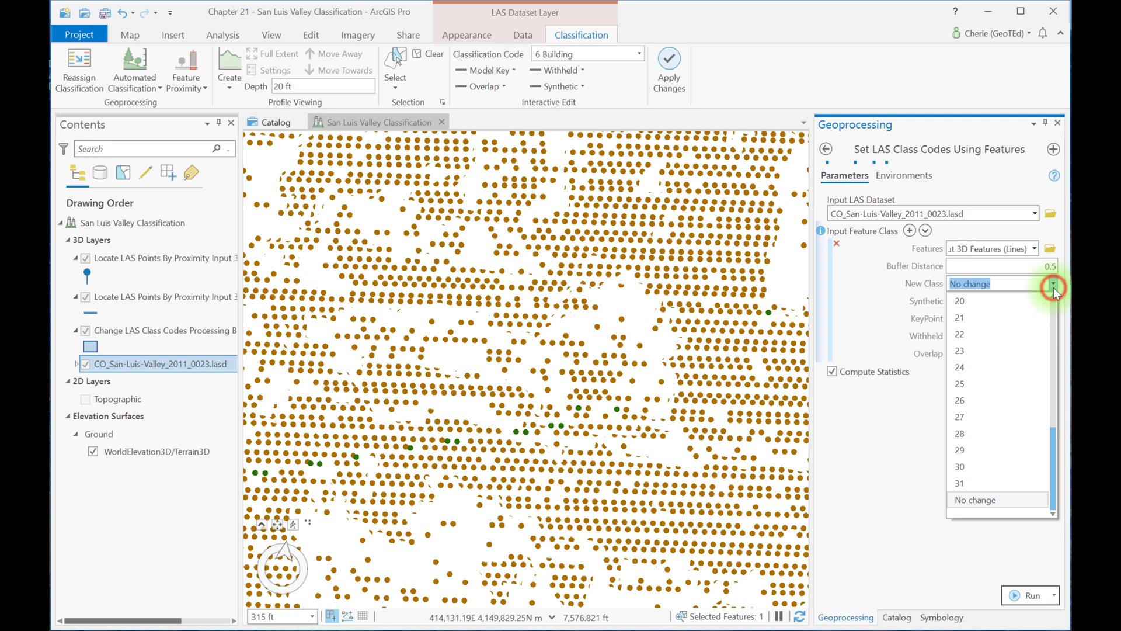
left_click(1051, 435)
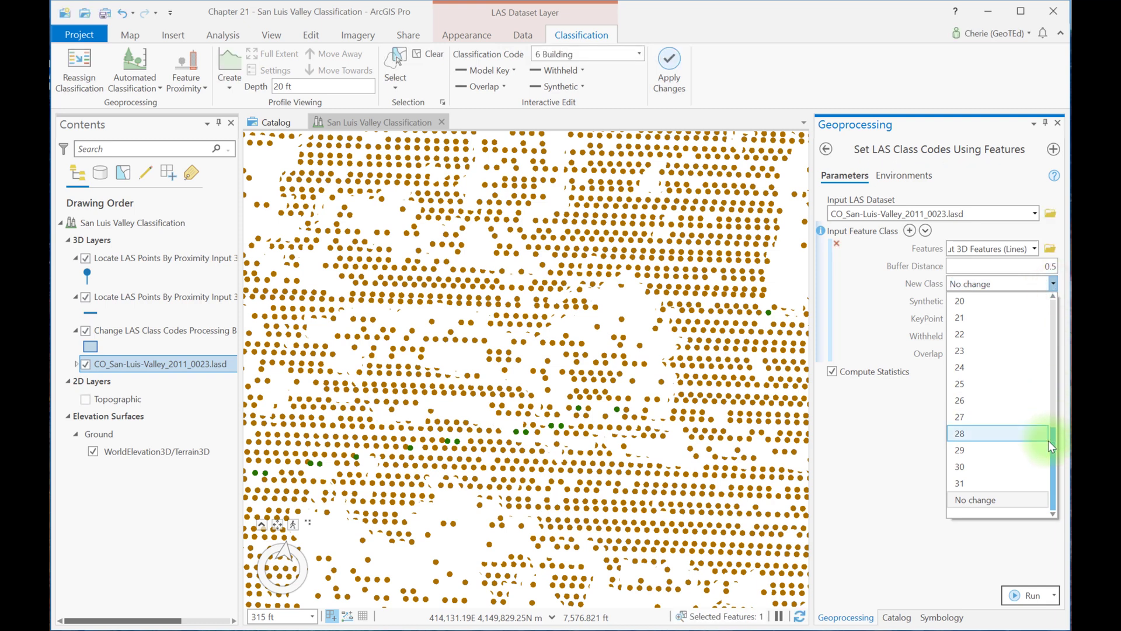
scroll(1051, 446, "up", 6)
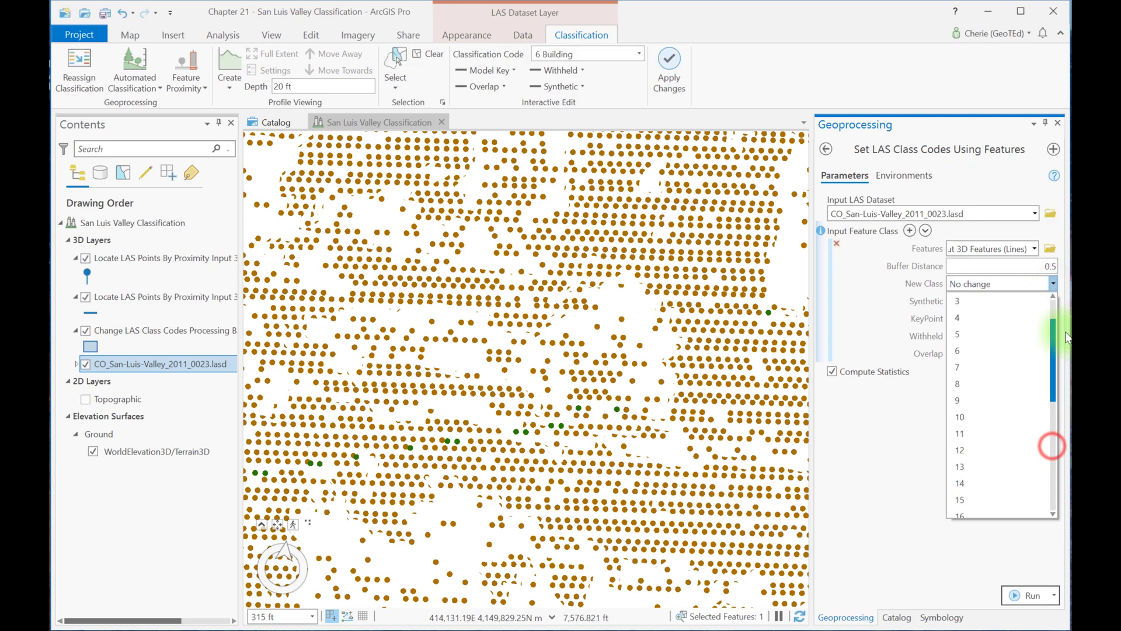
scroll(953, 430, "down", 2)
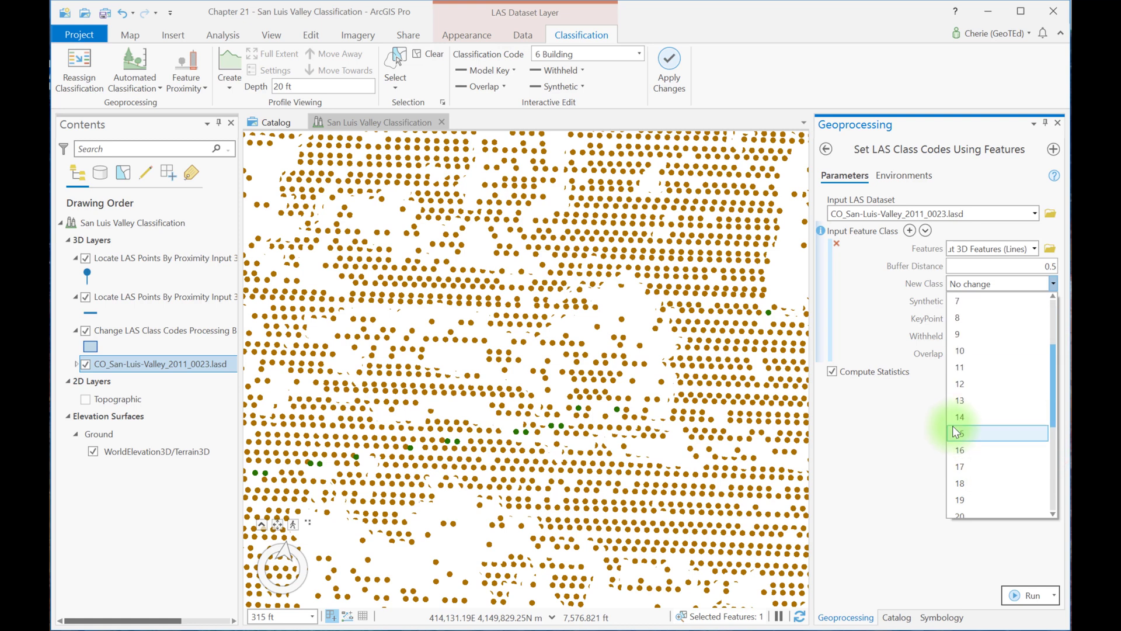
left_click(971, 455)
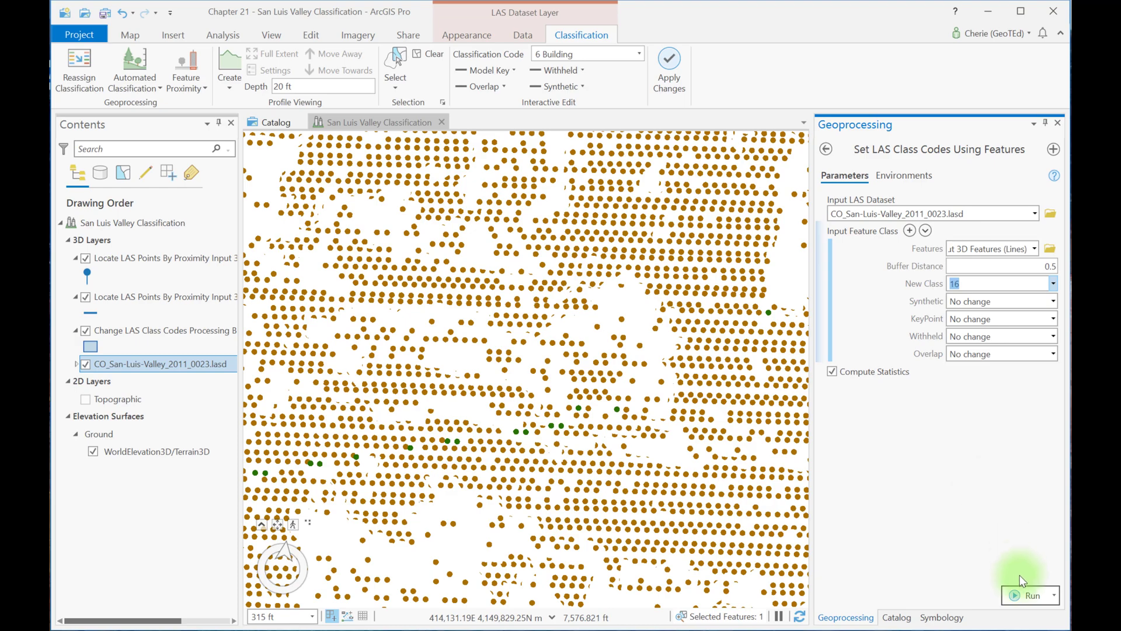
left_click(1017, 595)
scroll(551, 431, "down", 3)
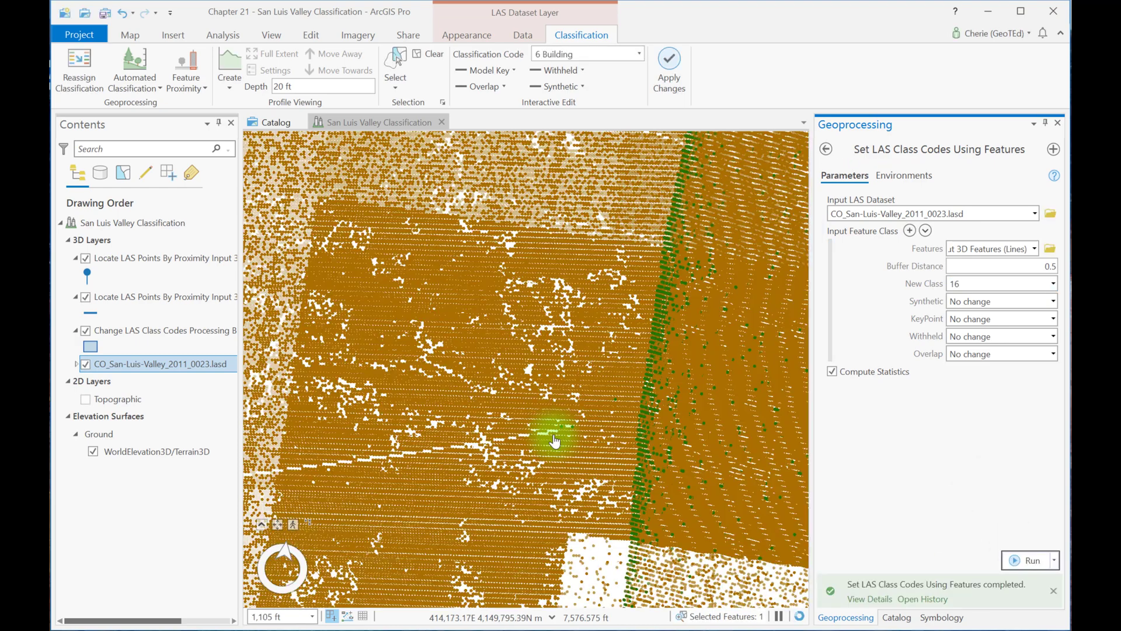
Add class 16 Wire - Connector to the point cloud's classification symbology.
left_click_drag(485, 409, 668, 282)
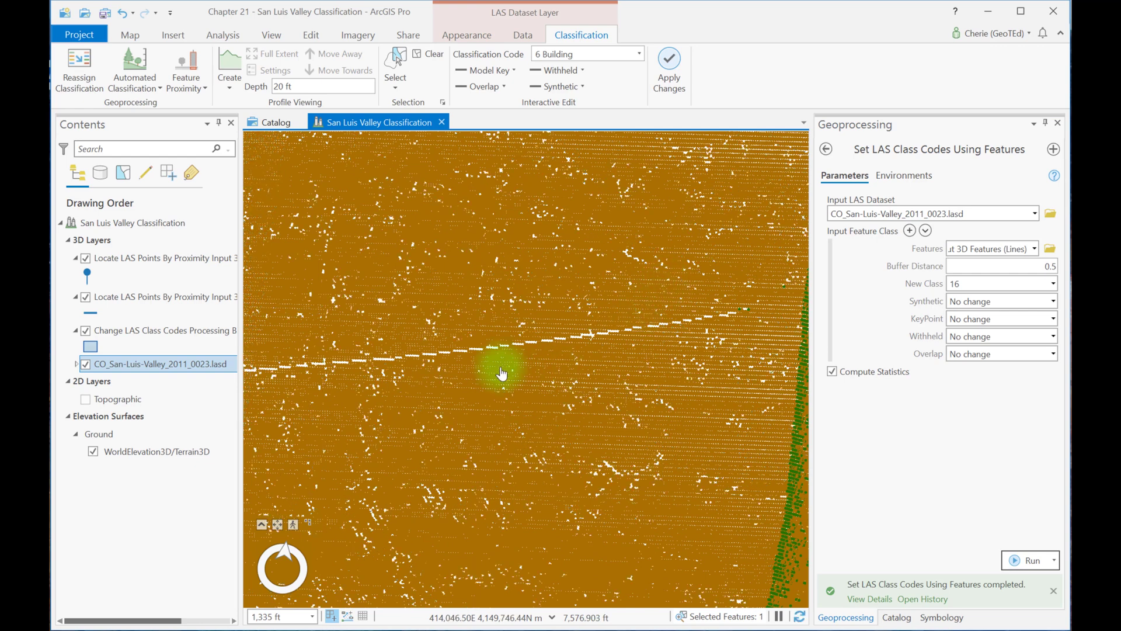
left_click(76, 364)
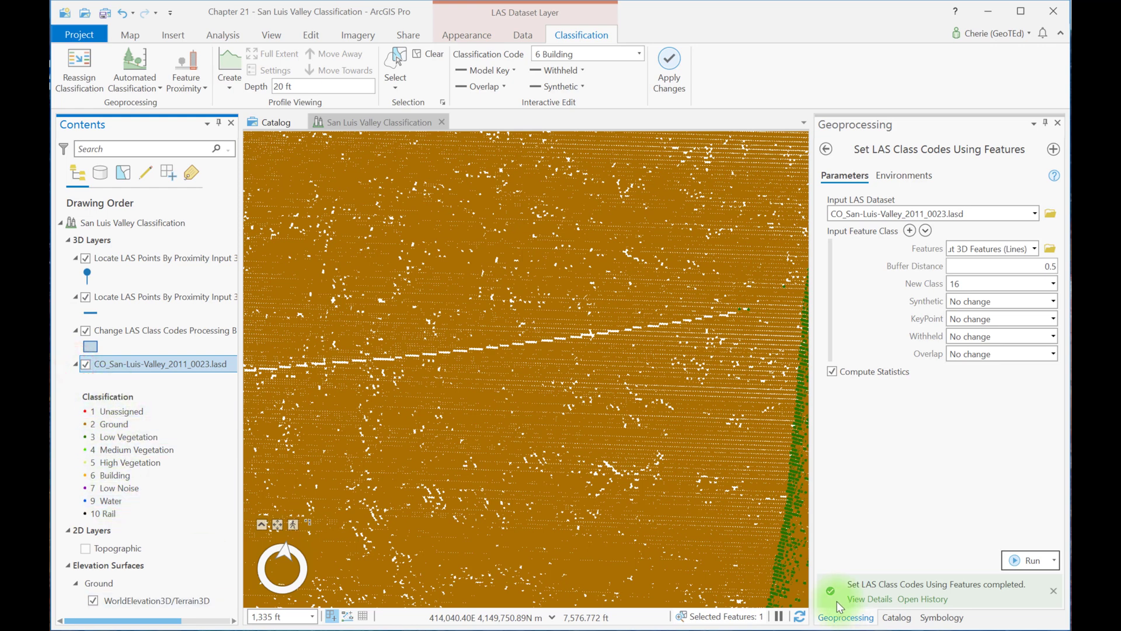
left_click(950, 618)
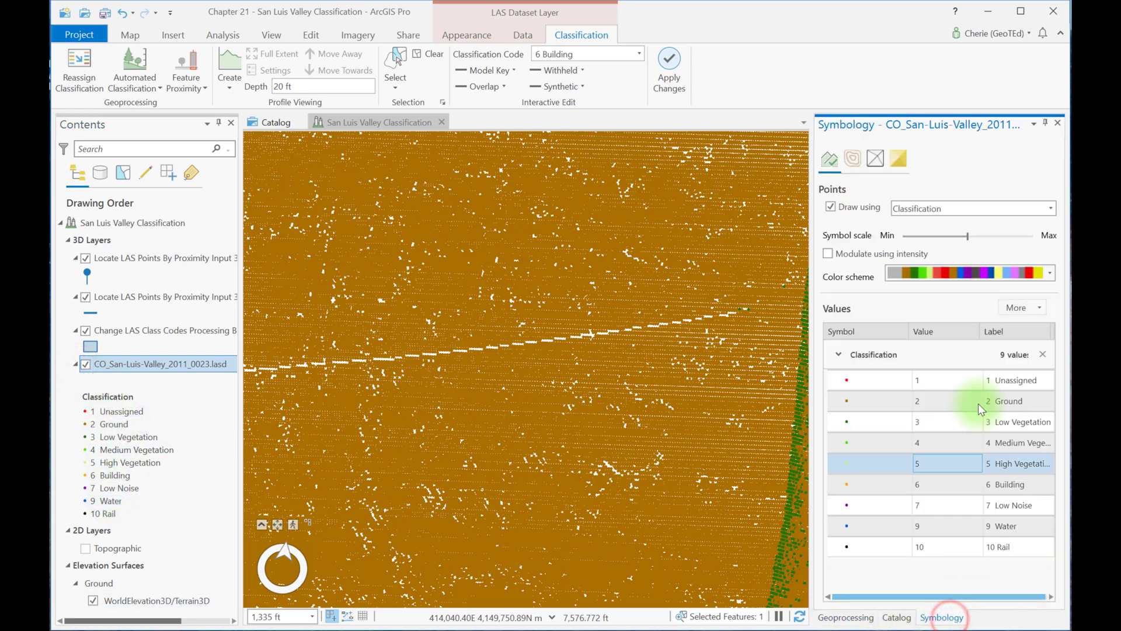
left_click(1035, 309)
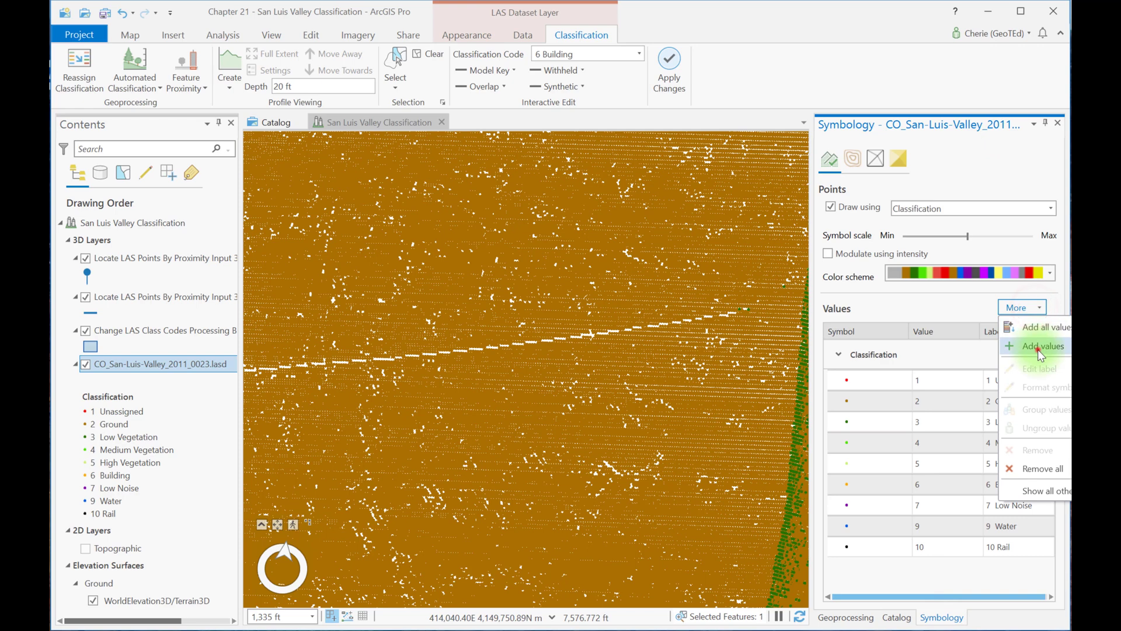
left_click(1038, 349)
left_click(841, 298)
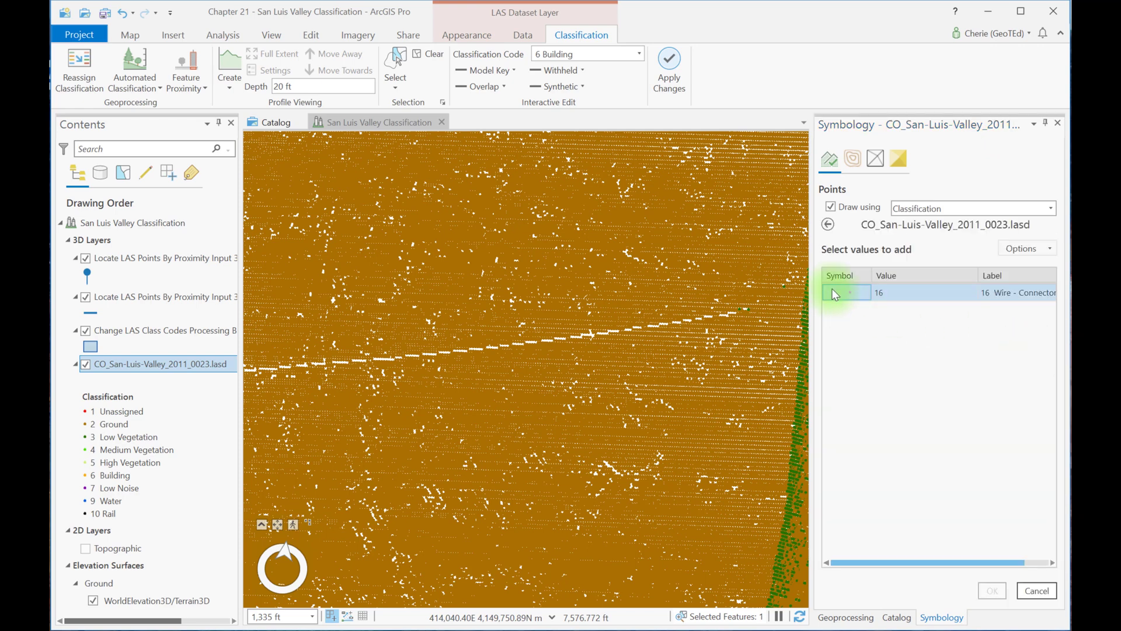
left_click(834, 292)
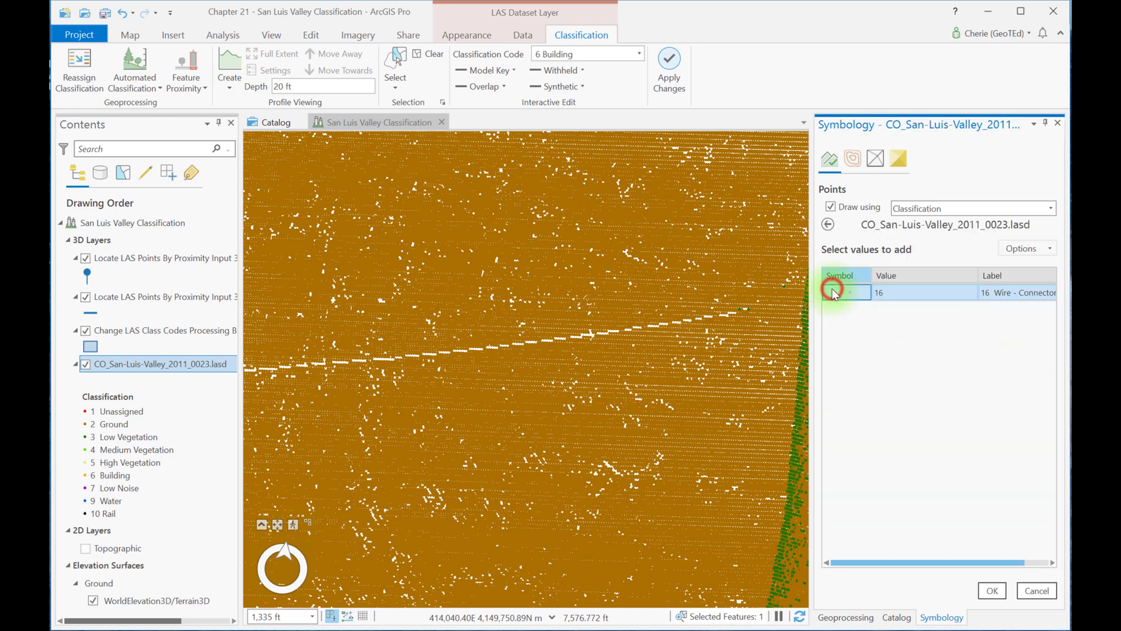
left_click(991, 591)
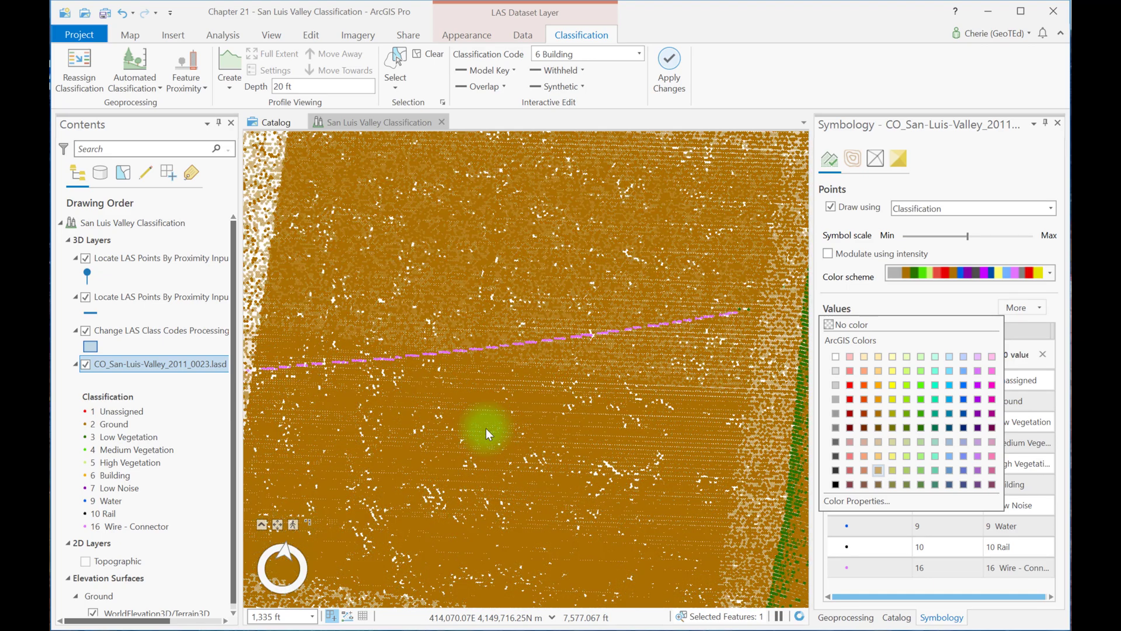
Colour the class 16 symbol pink and follow the pink irrigation line across the field.
left_click(470, 419)
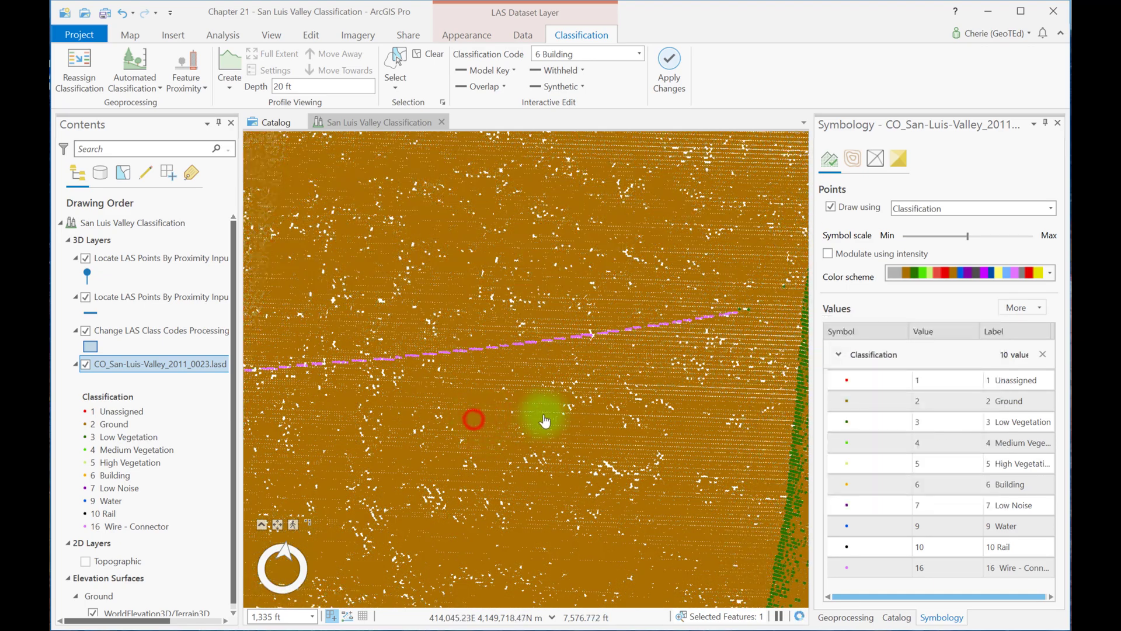
left_click_drag(520, 380, 601, 376)
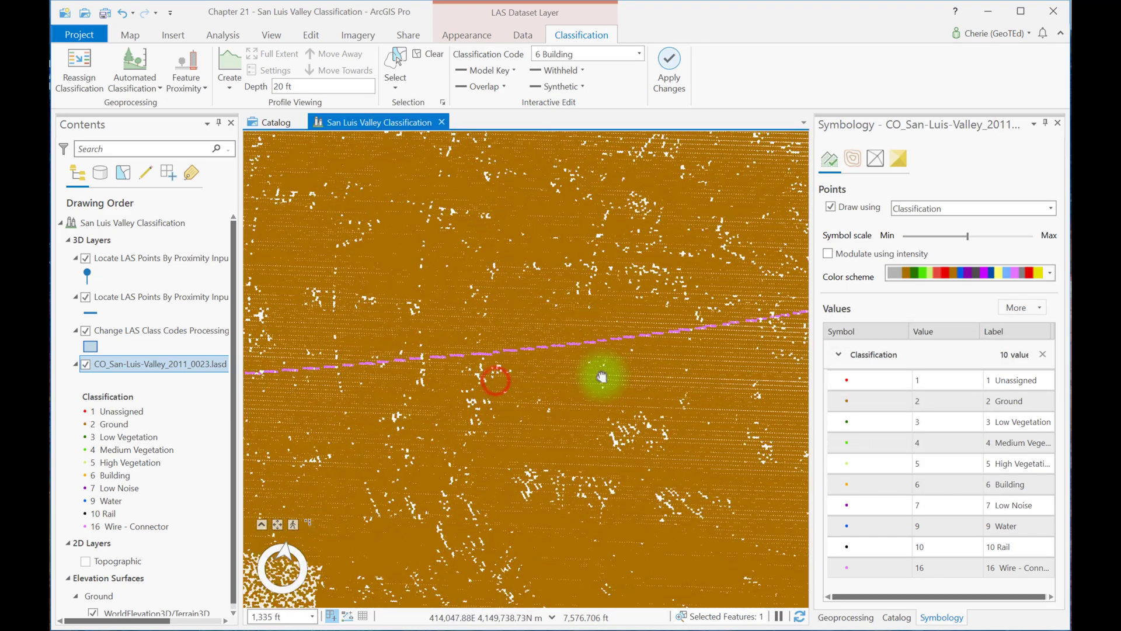
scroll(581, 387, "down", 2)
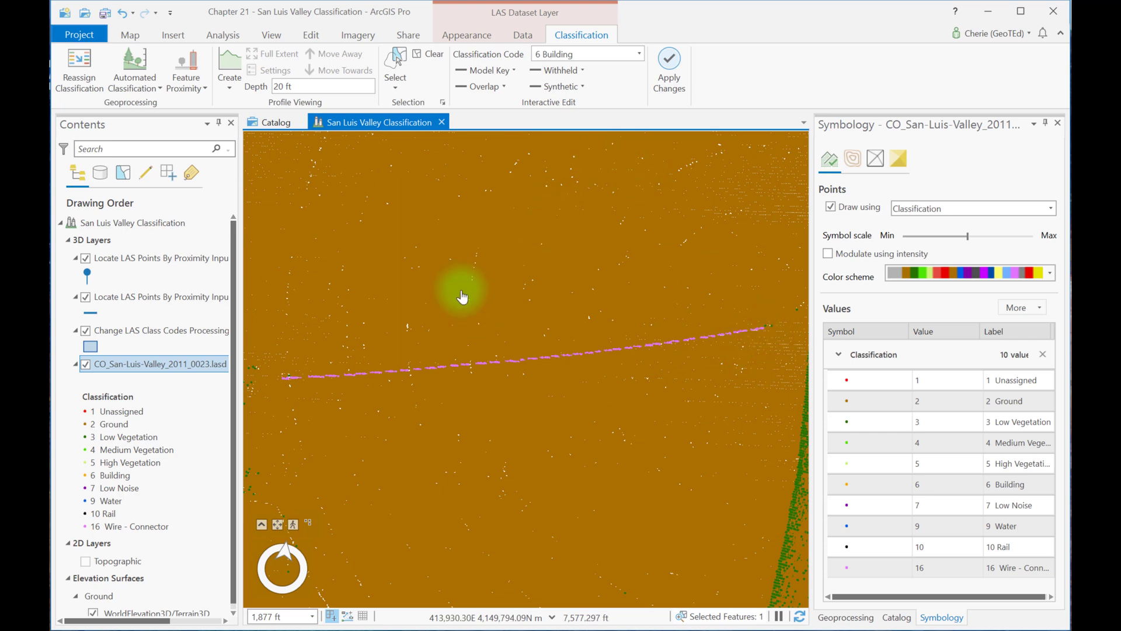
left_click(230, 61)
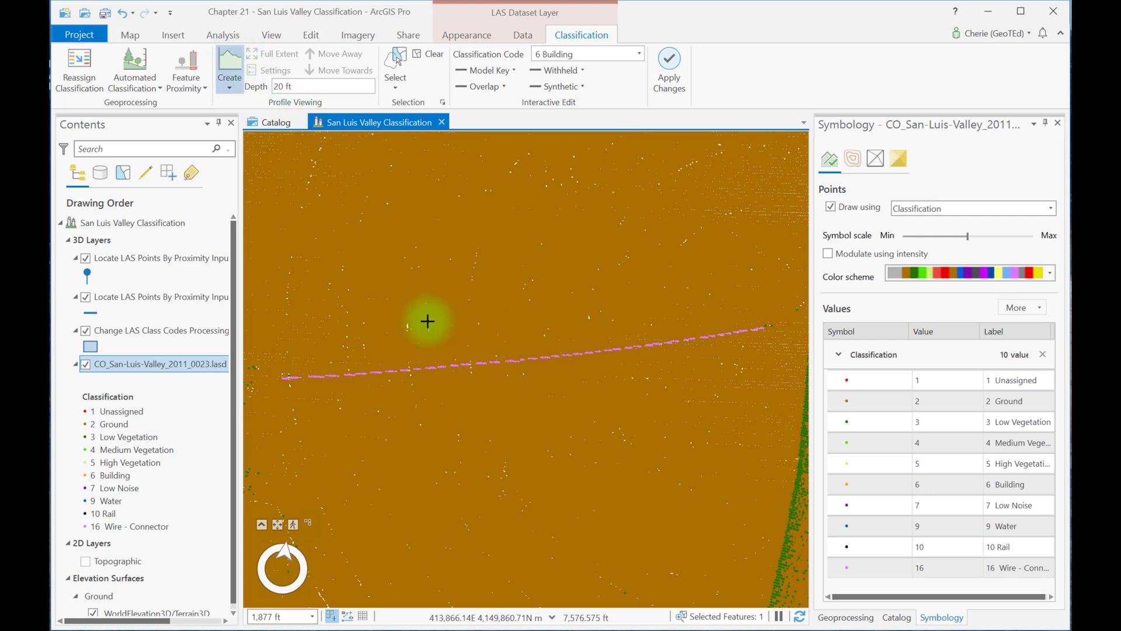
left_click(443, 354)
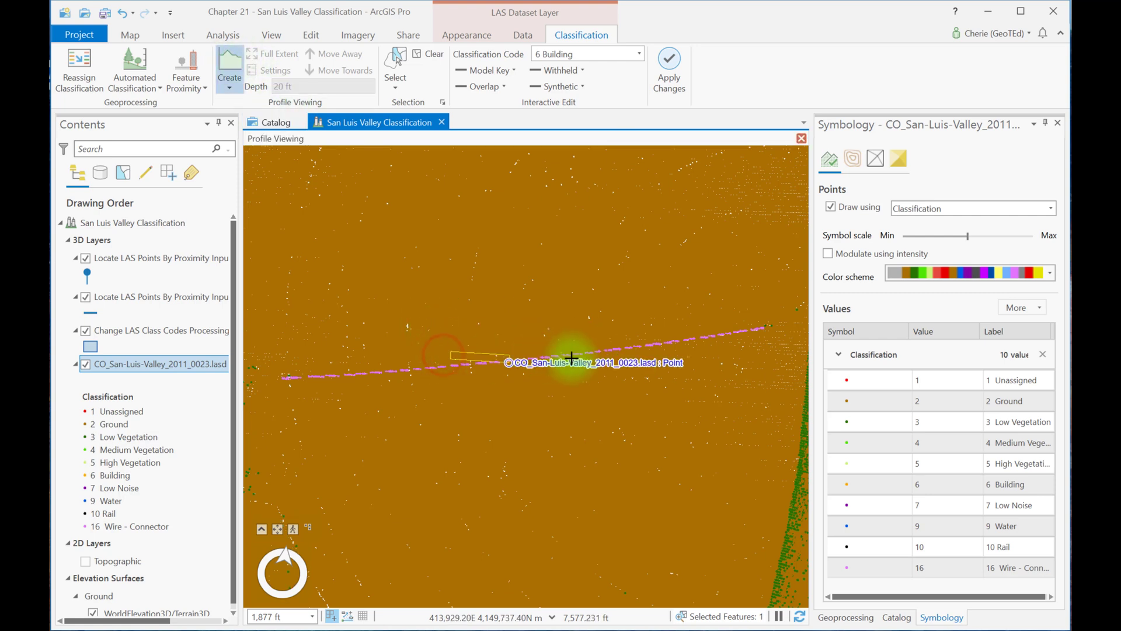
left_click(588, 355)
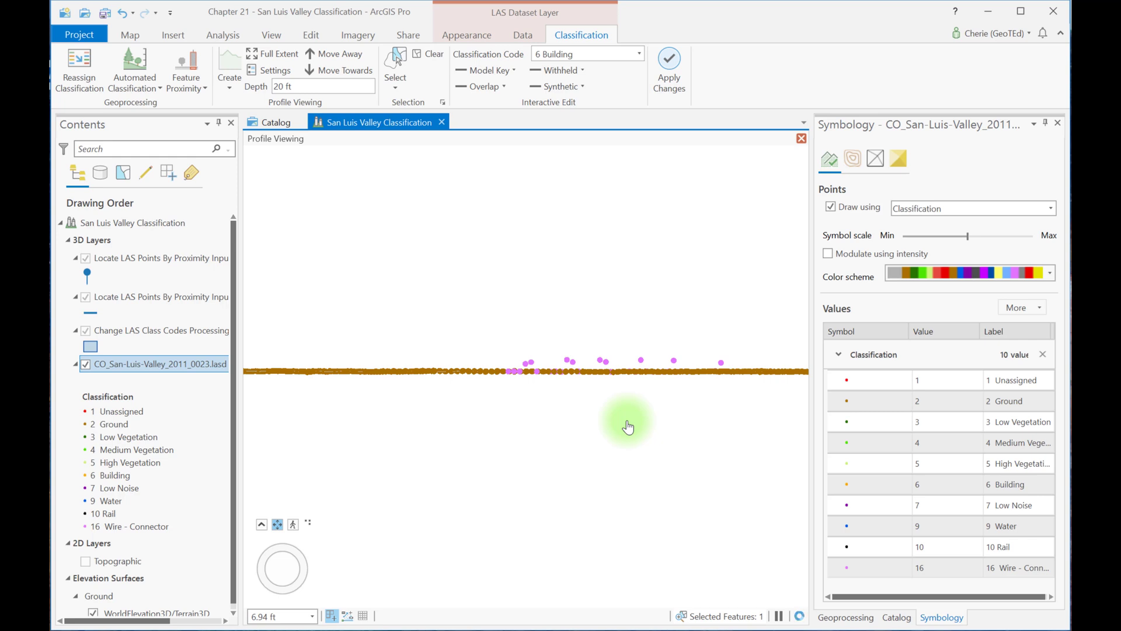
key("Escape")
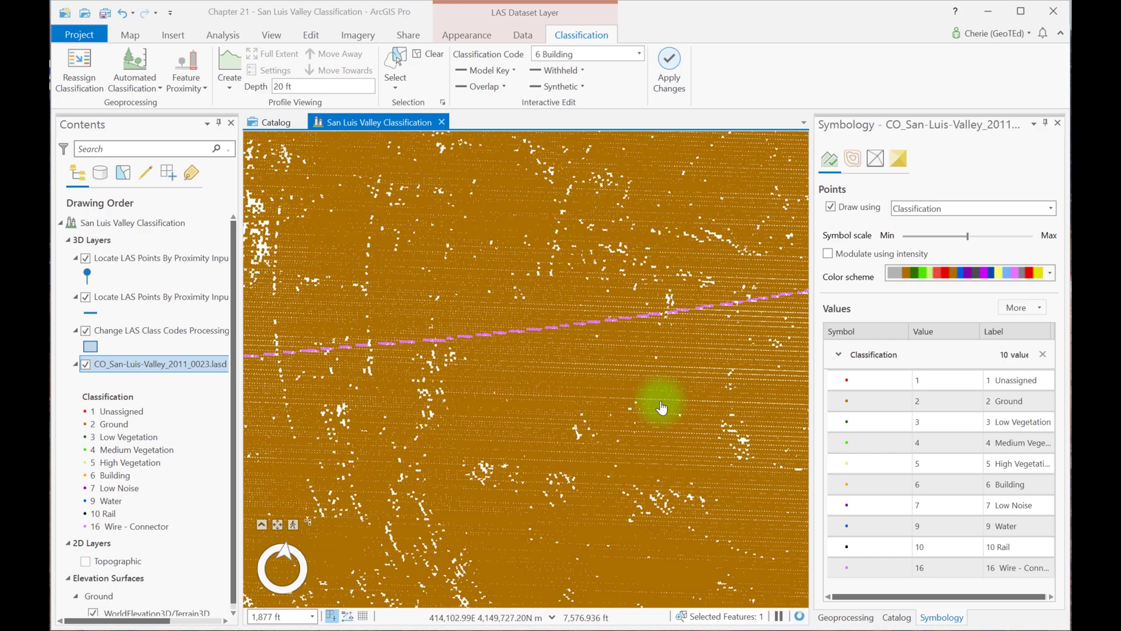
scroll(661, 407, "down", 3)
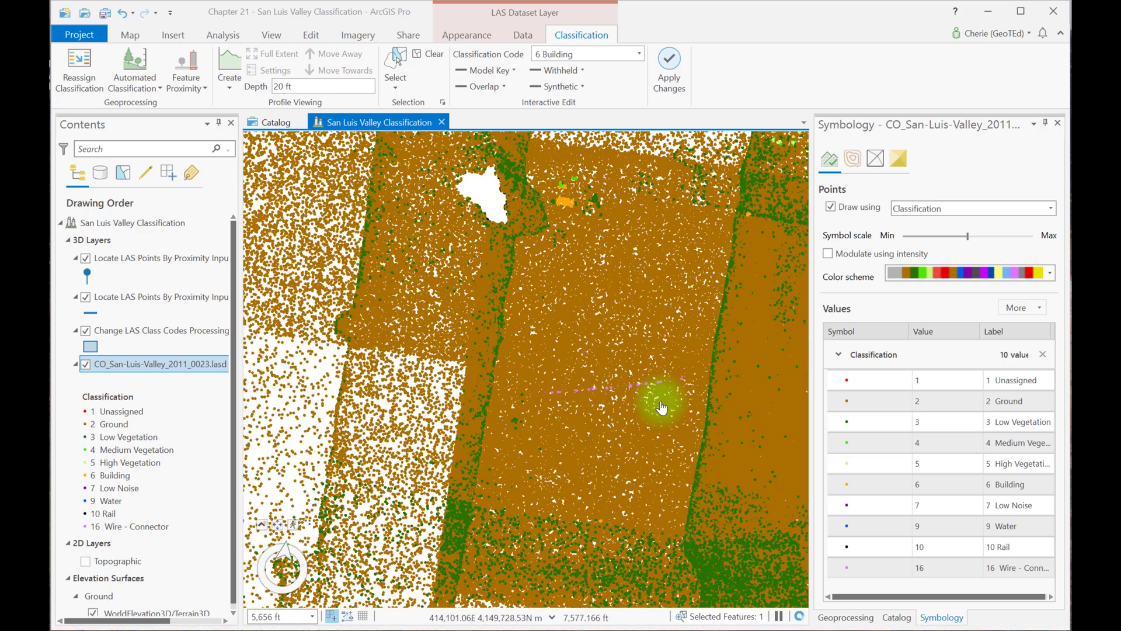